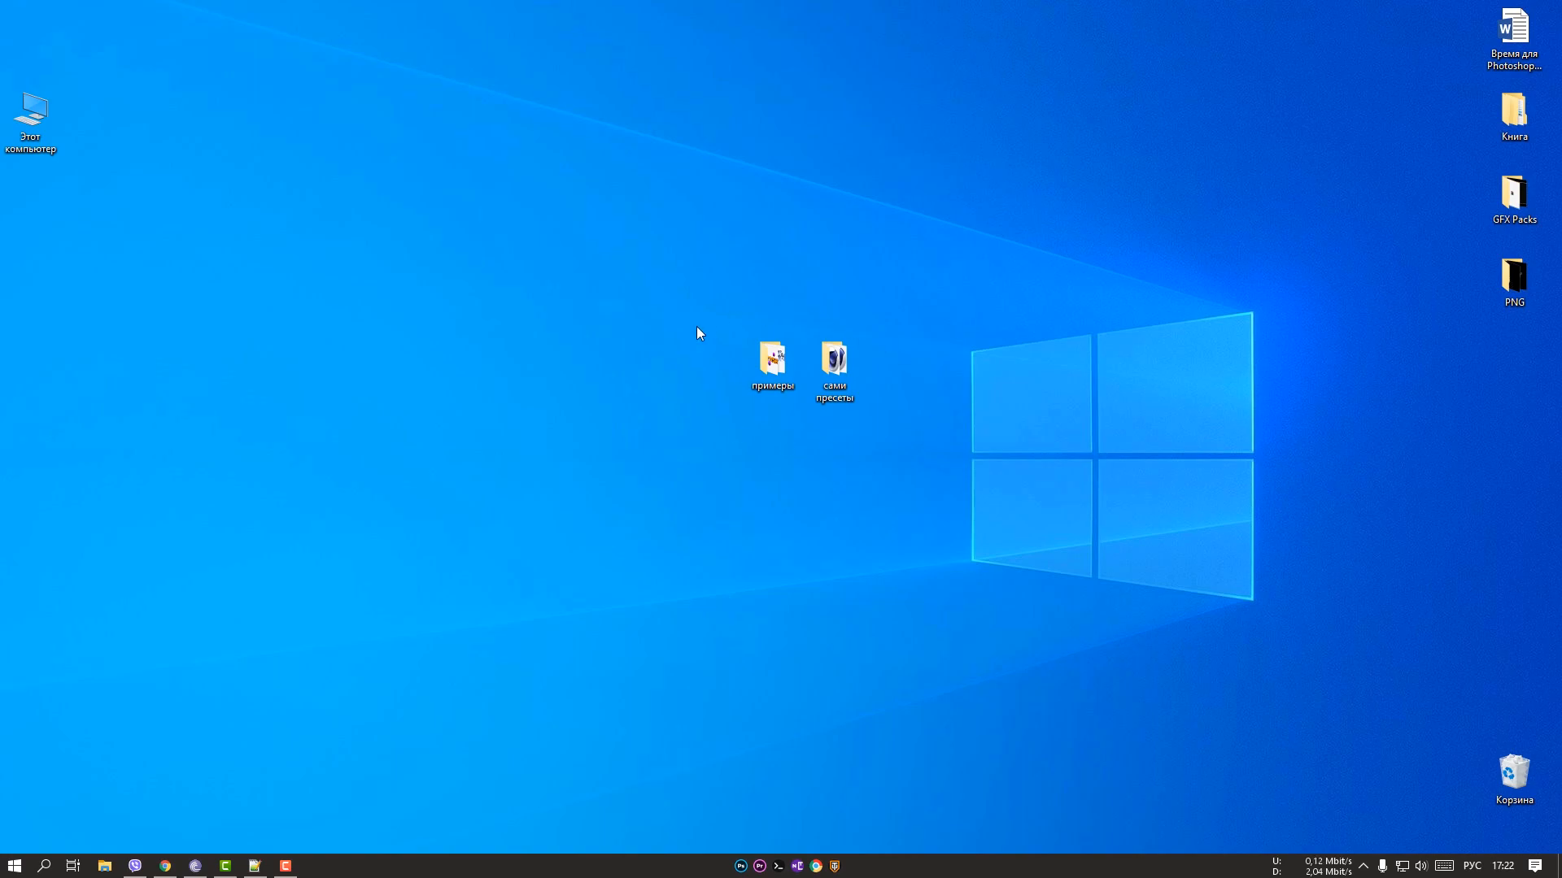
Switch to Chrome and browse the sample 3D text images in the примеры folder of the Кинотеатр 4D cloud storage.
click(165, 866)
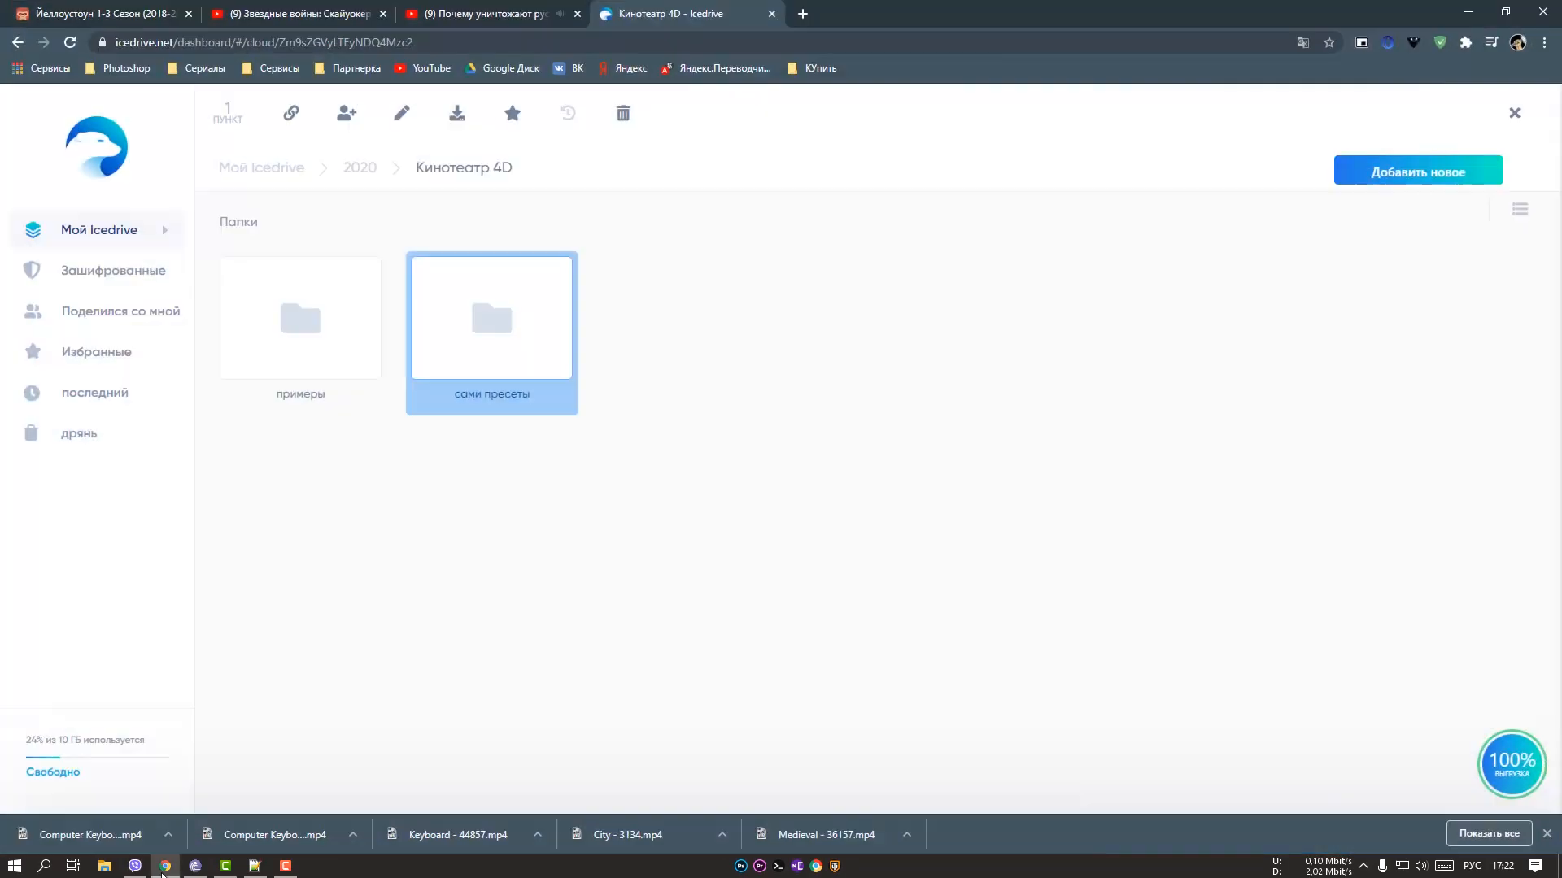
click(420, 482)
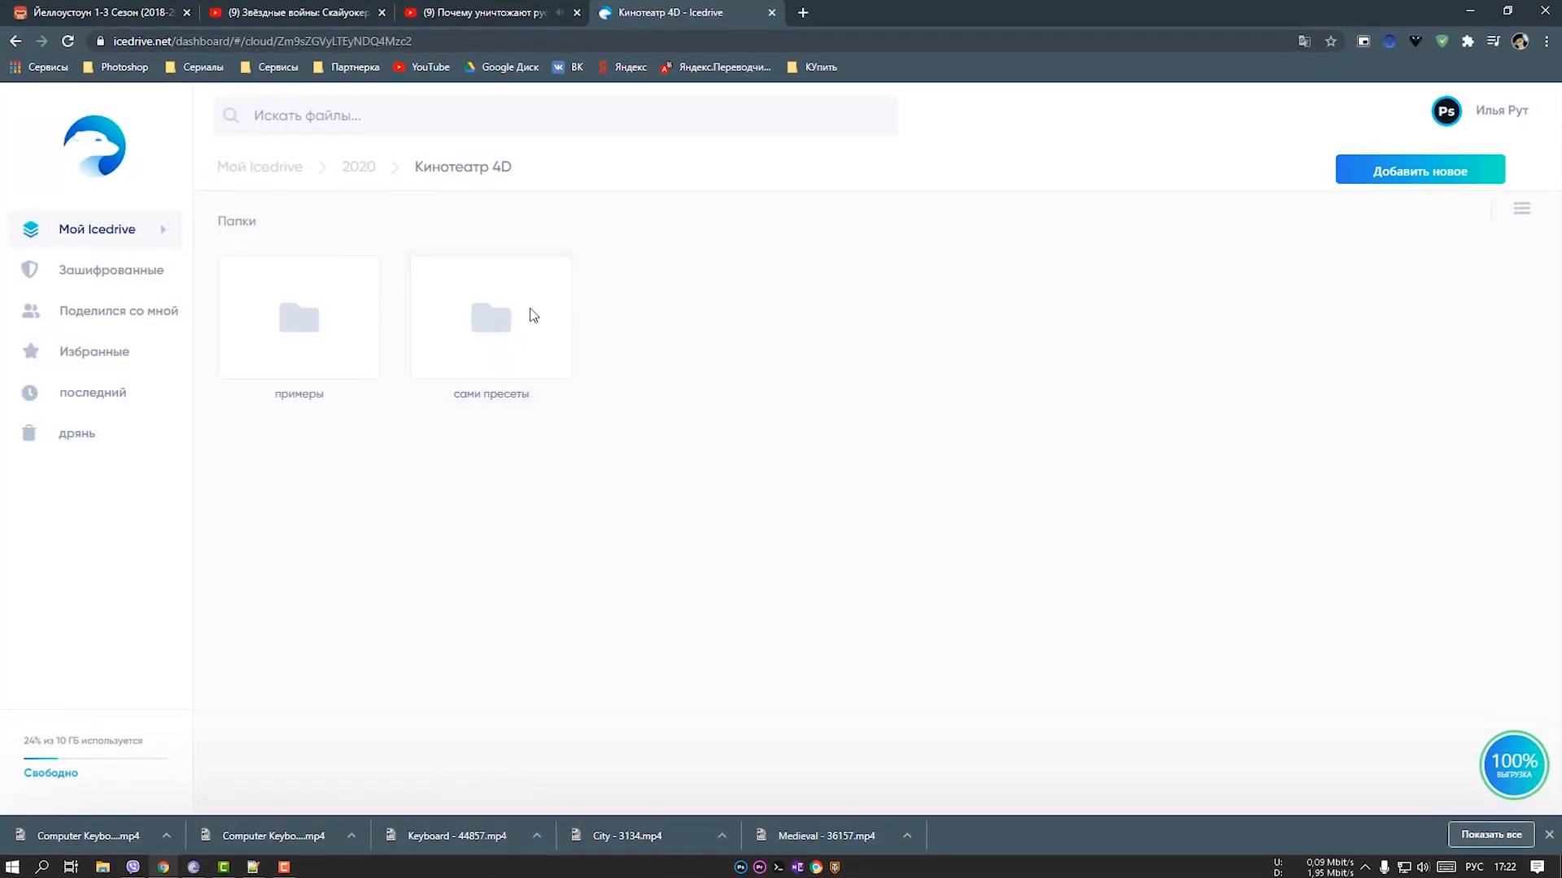
click(286, 335)
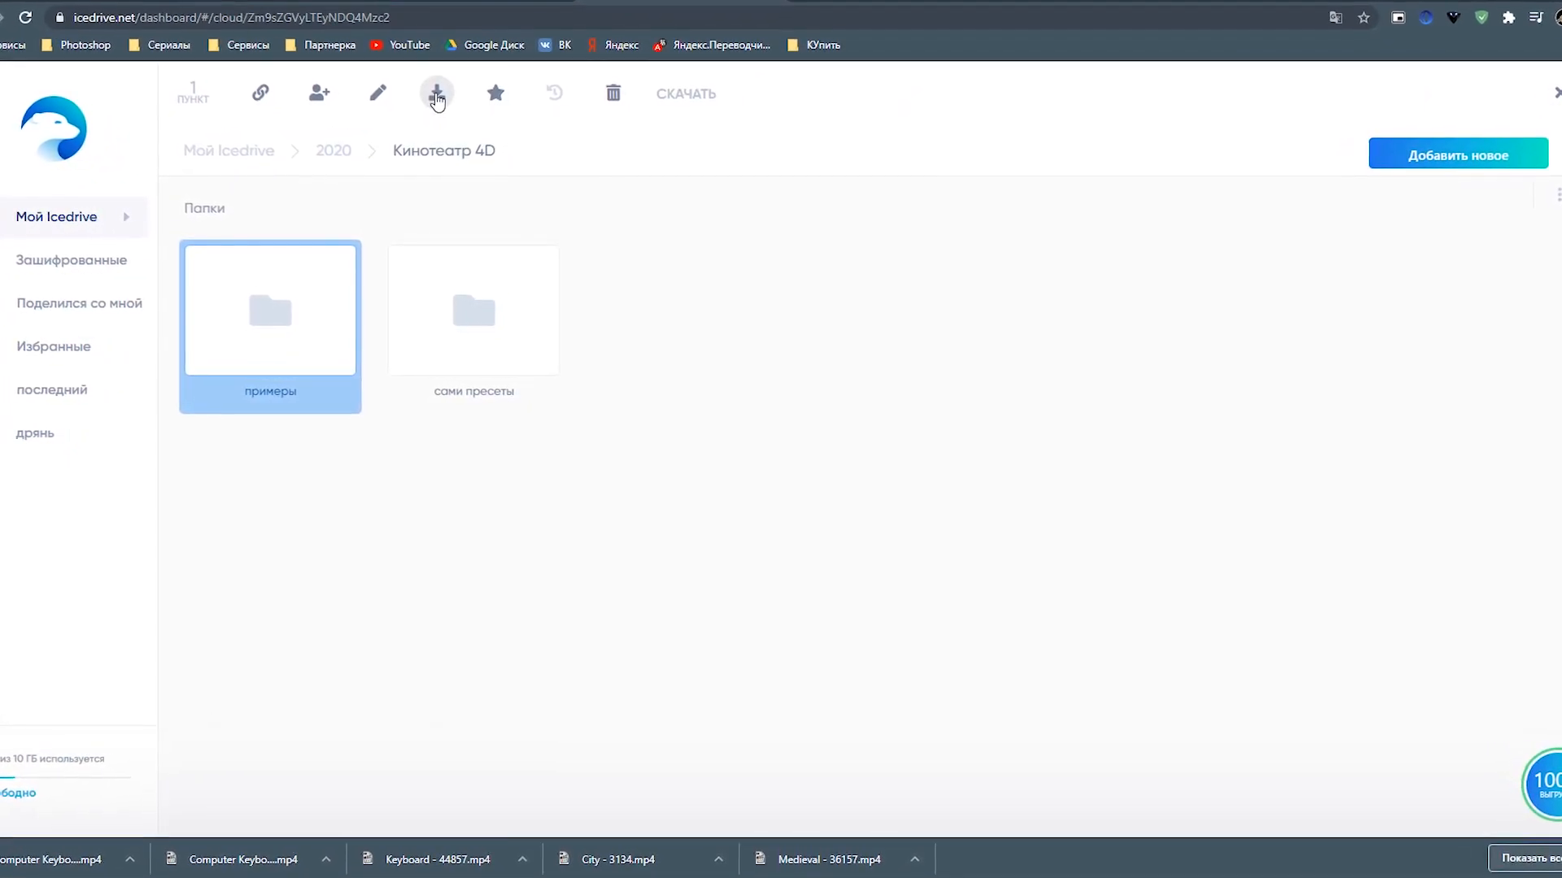
click(462, 299)
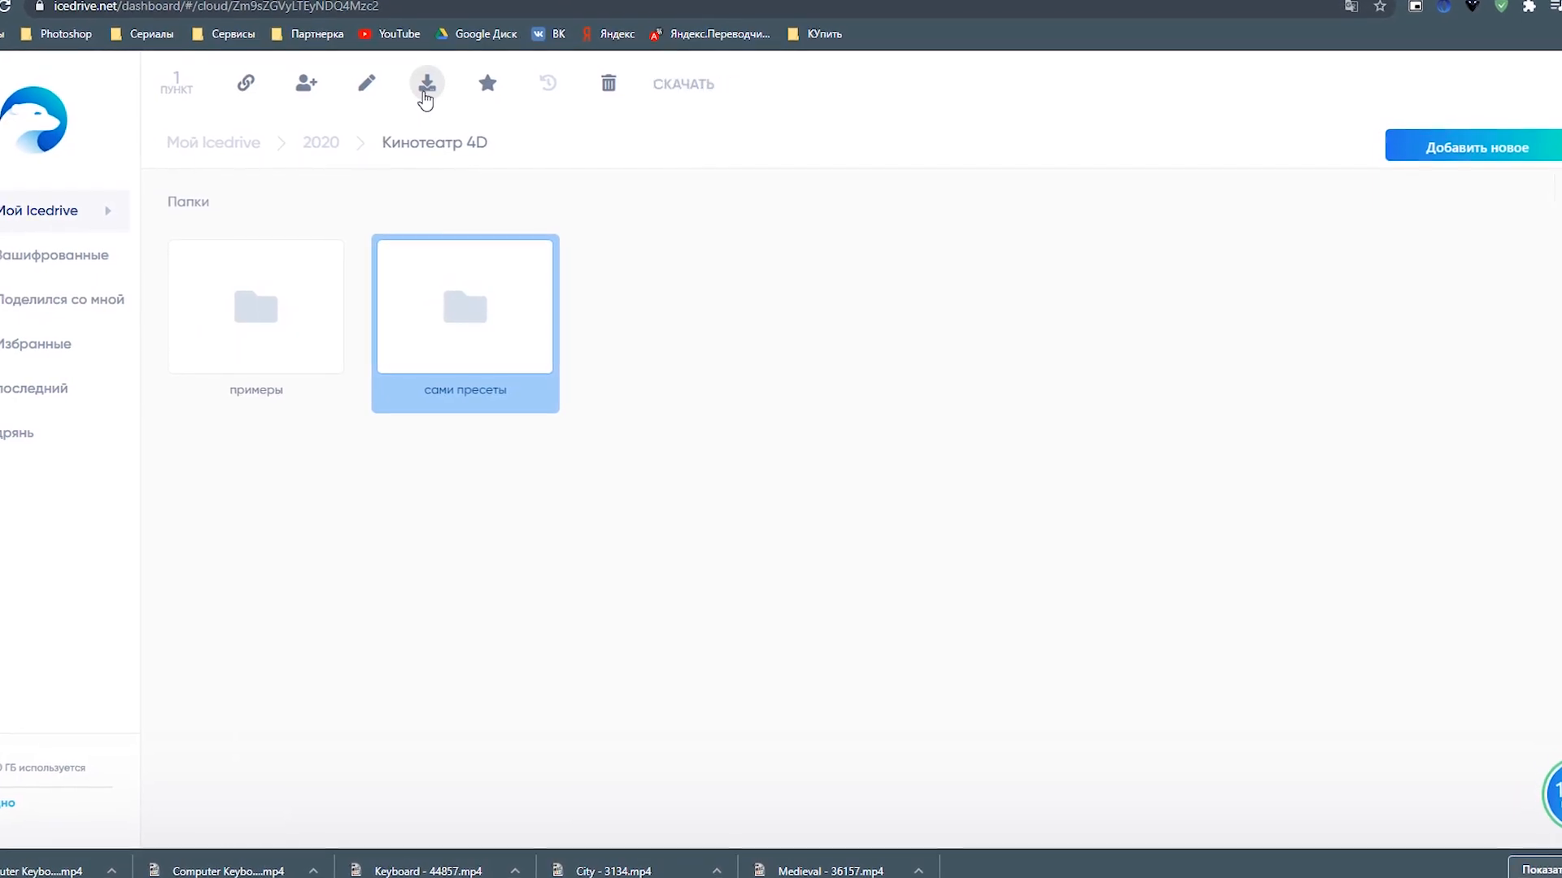
double_click(223, 321)
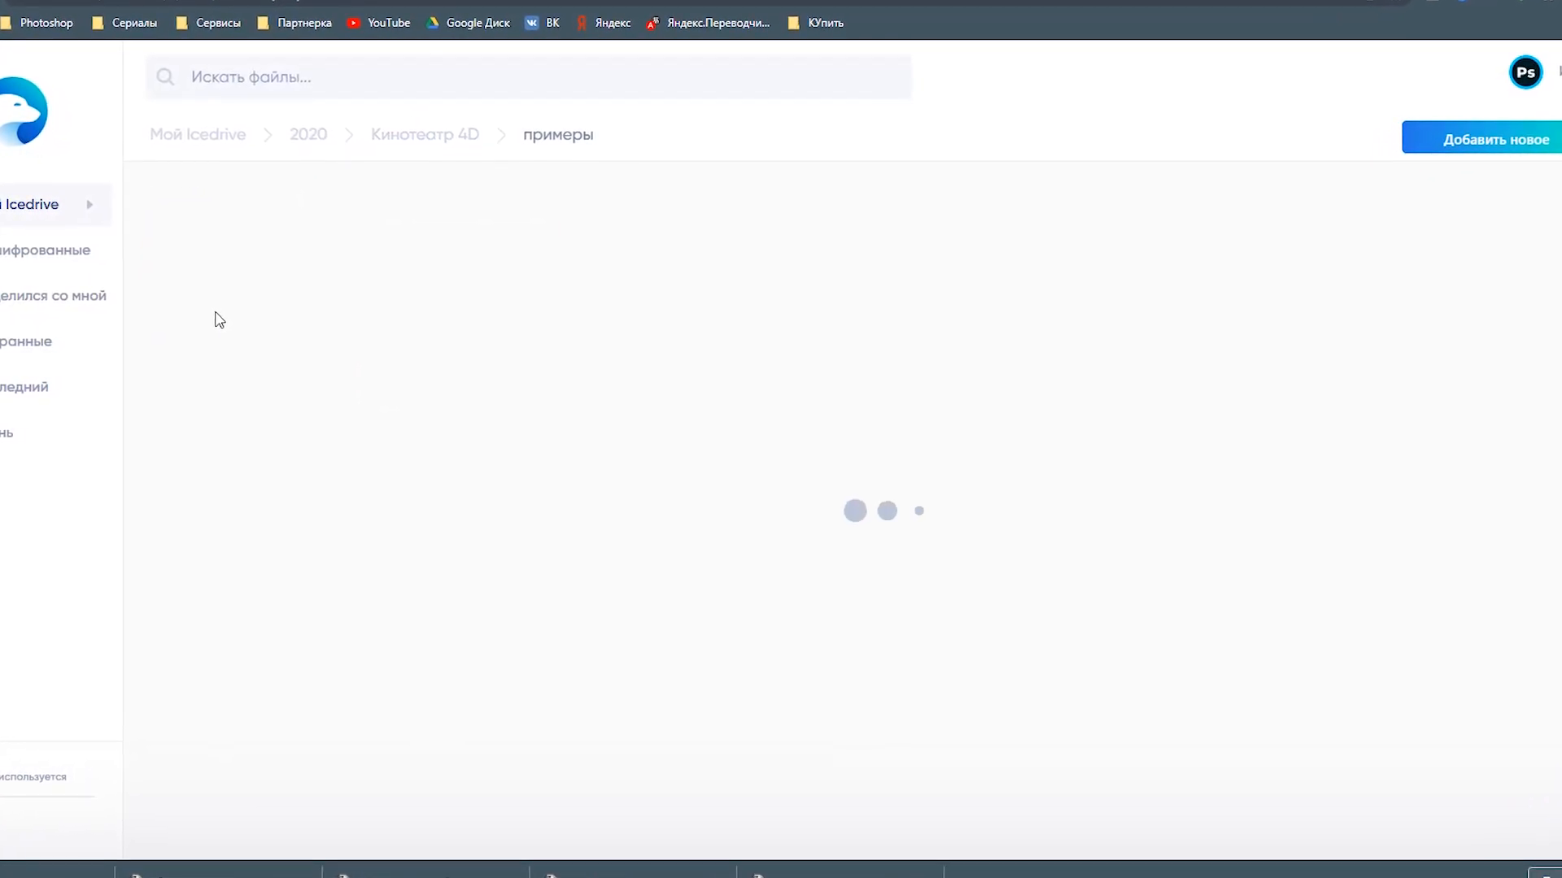
scroll(213, 320, down, 12)
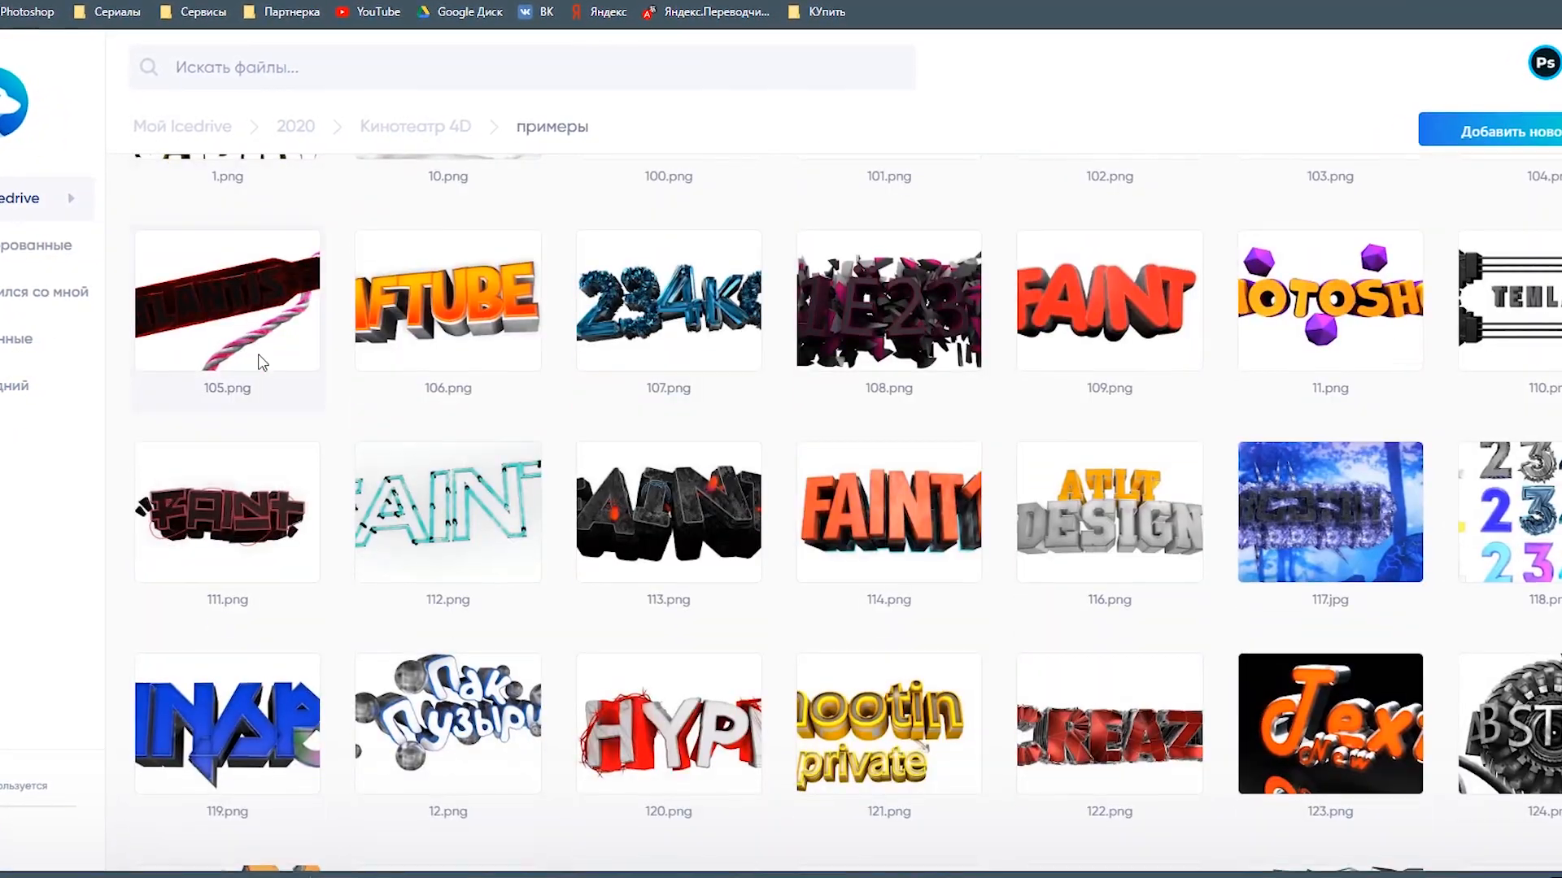
scroll(276, 392, down, 20)
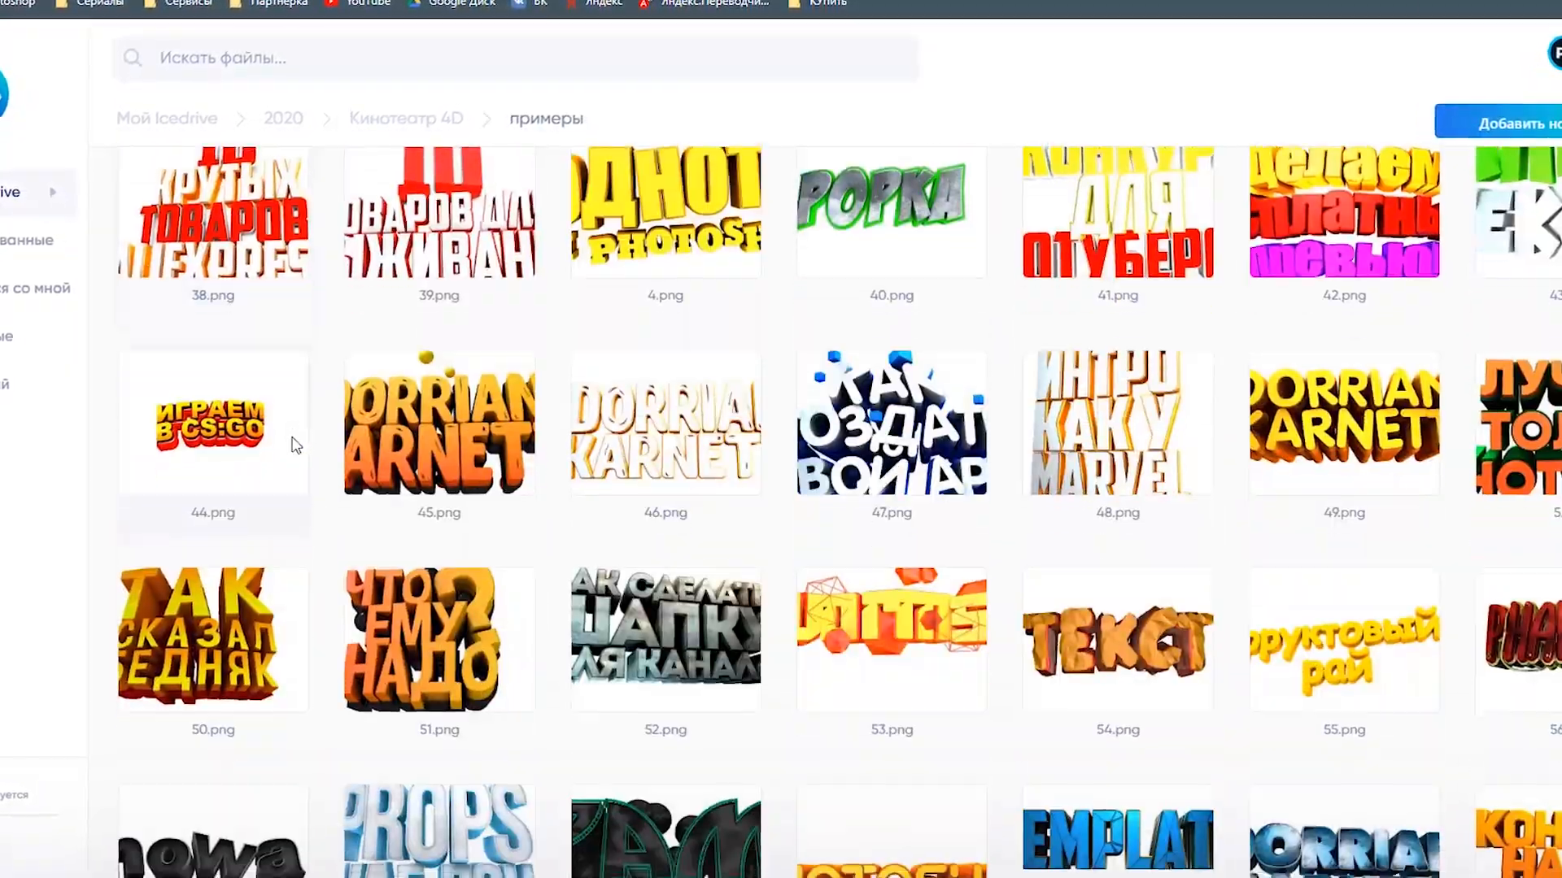
scroll(302, 462, down, 5)
scroll(303, 461, up, 20)
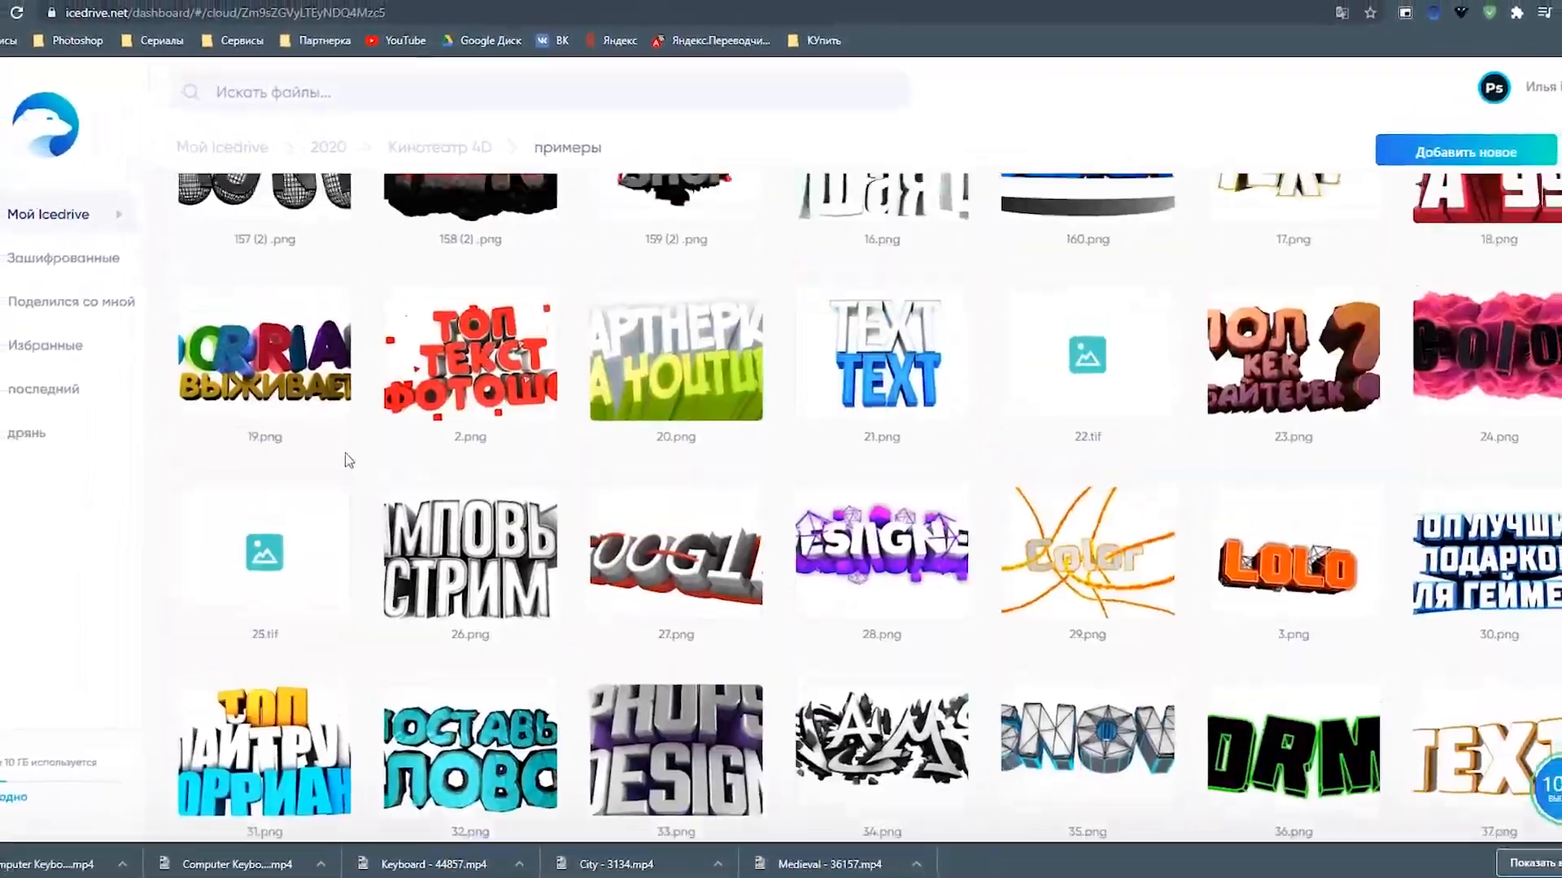
scroll(348, 460, up, 15)
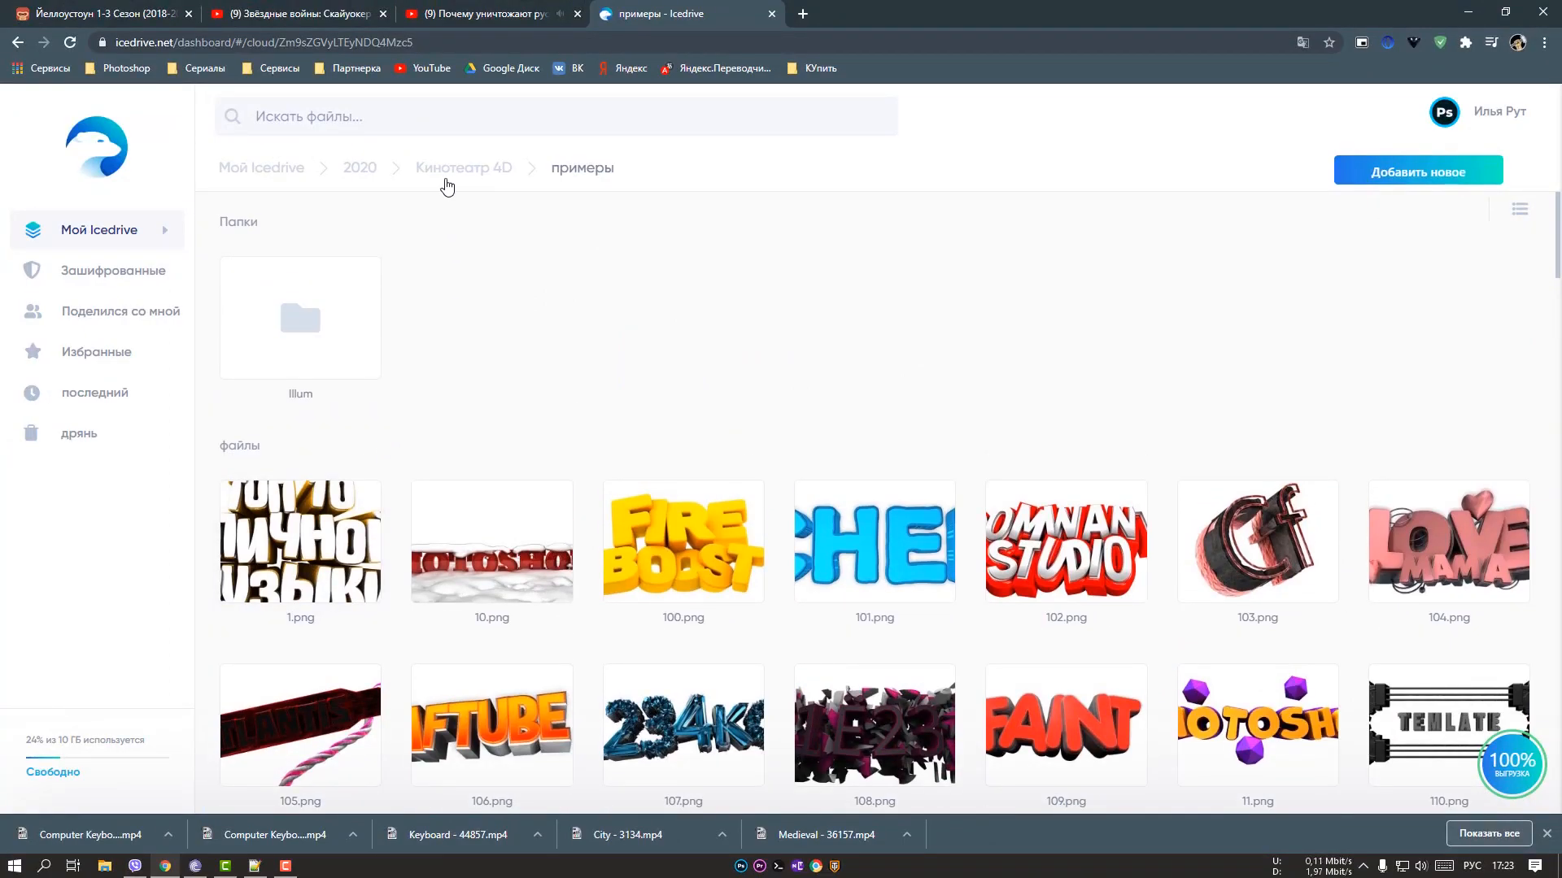
Look through the preset files in the сами пресеты folder under Кинотеатр 4D and minimise the browser.
click(447, 171)
double_click(486, 321)
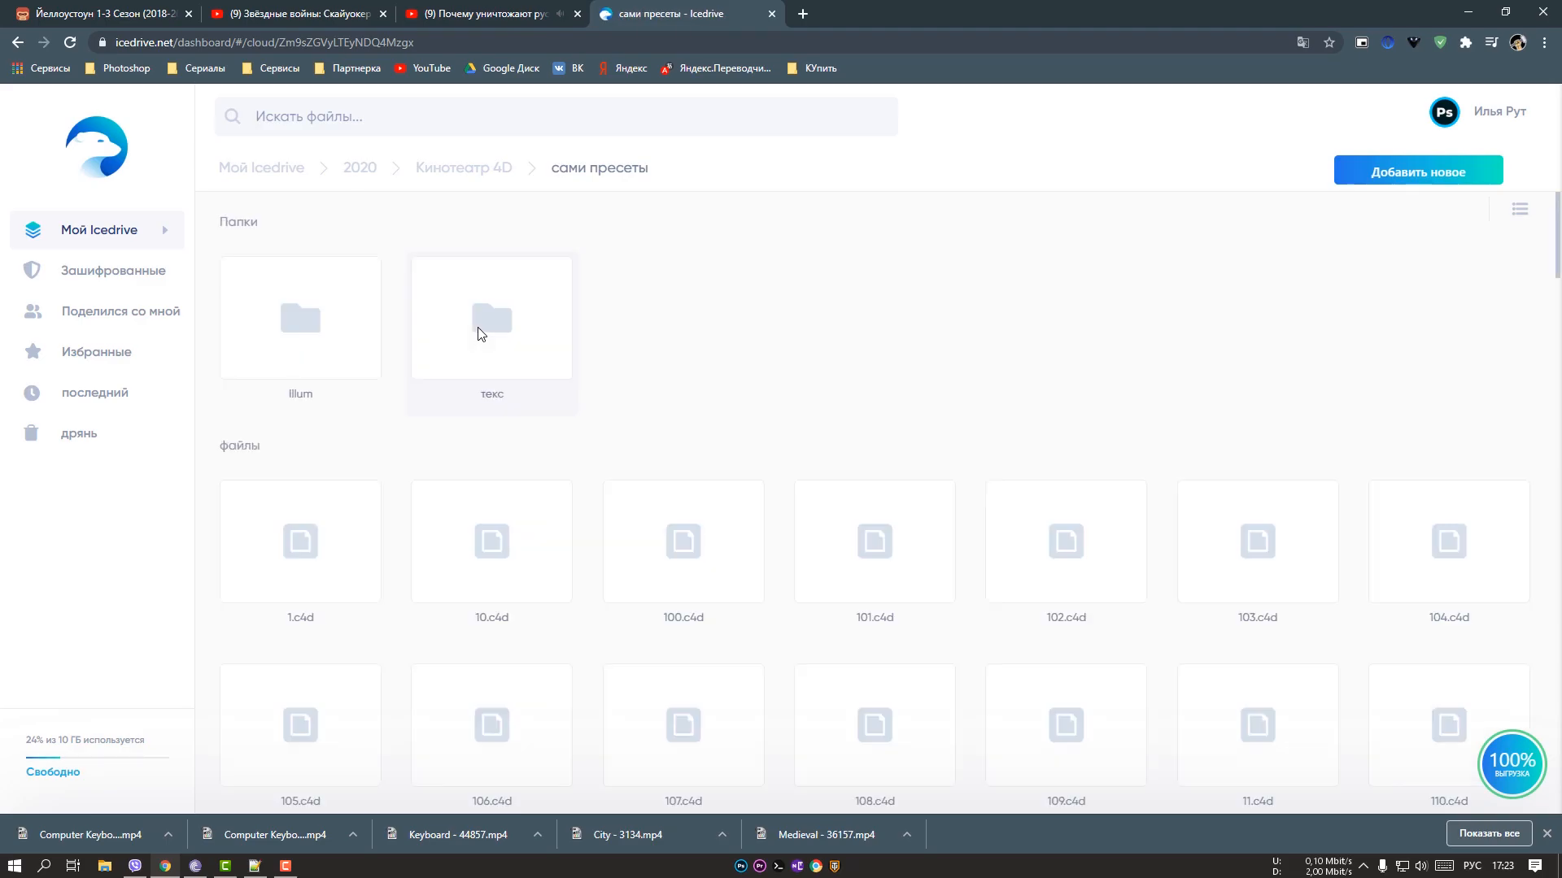
scroll(488, 342, down, 15)
scroll(507, 368, up, 15)
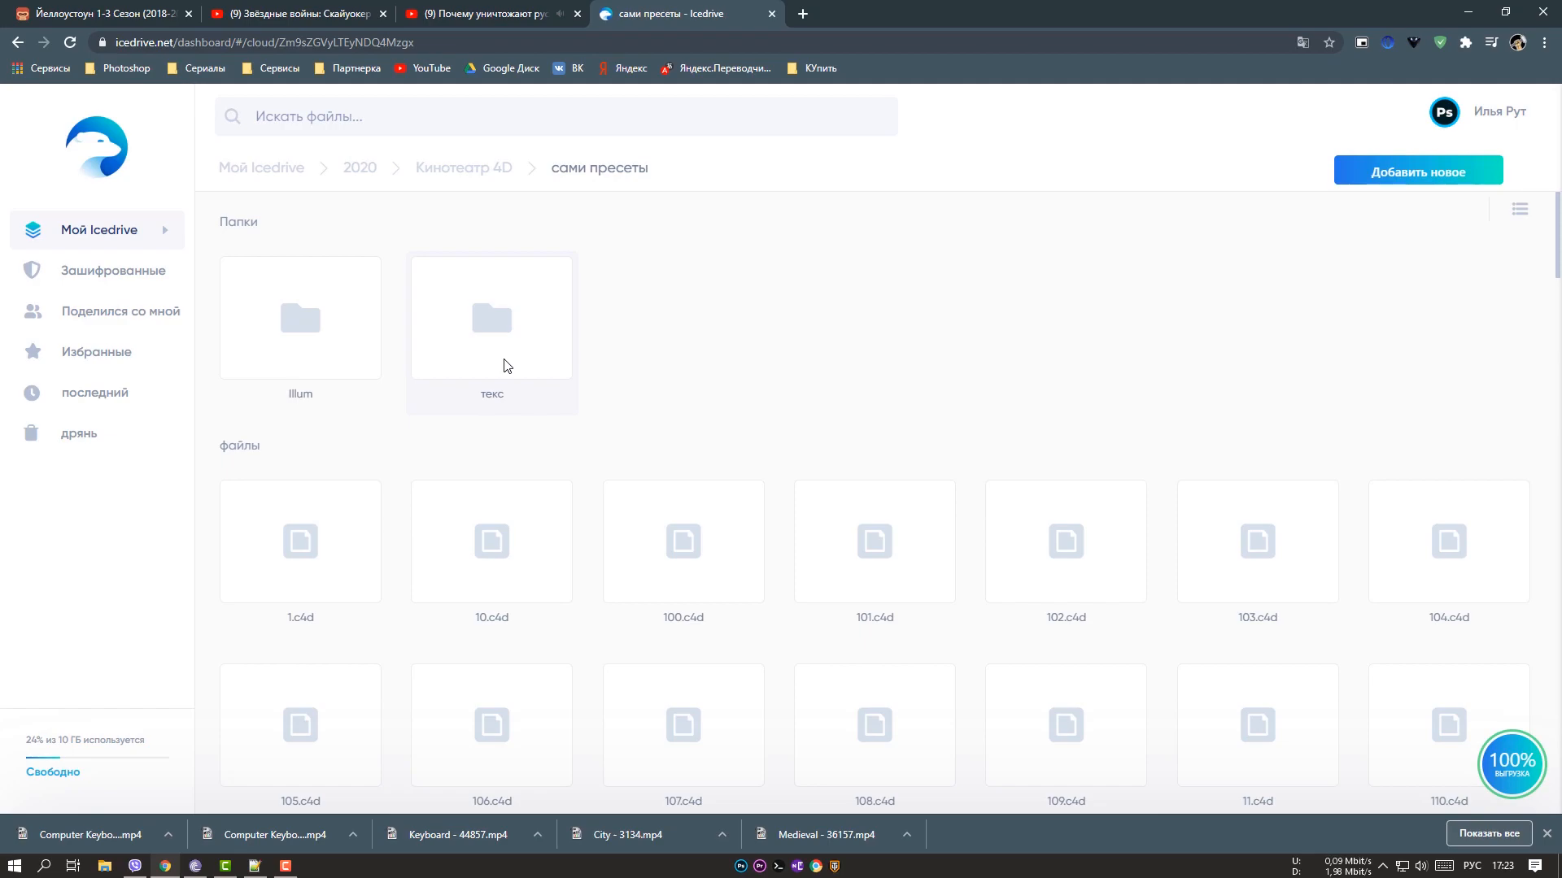
click(1479, 11)
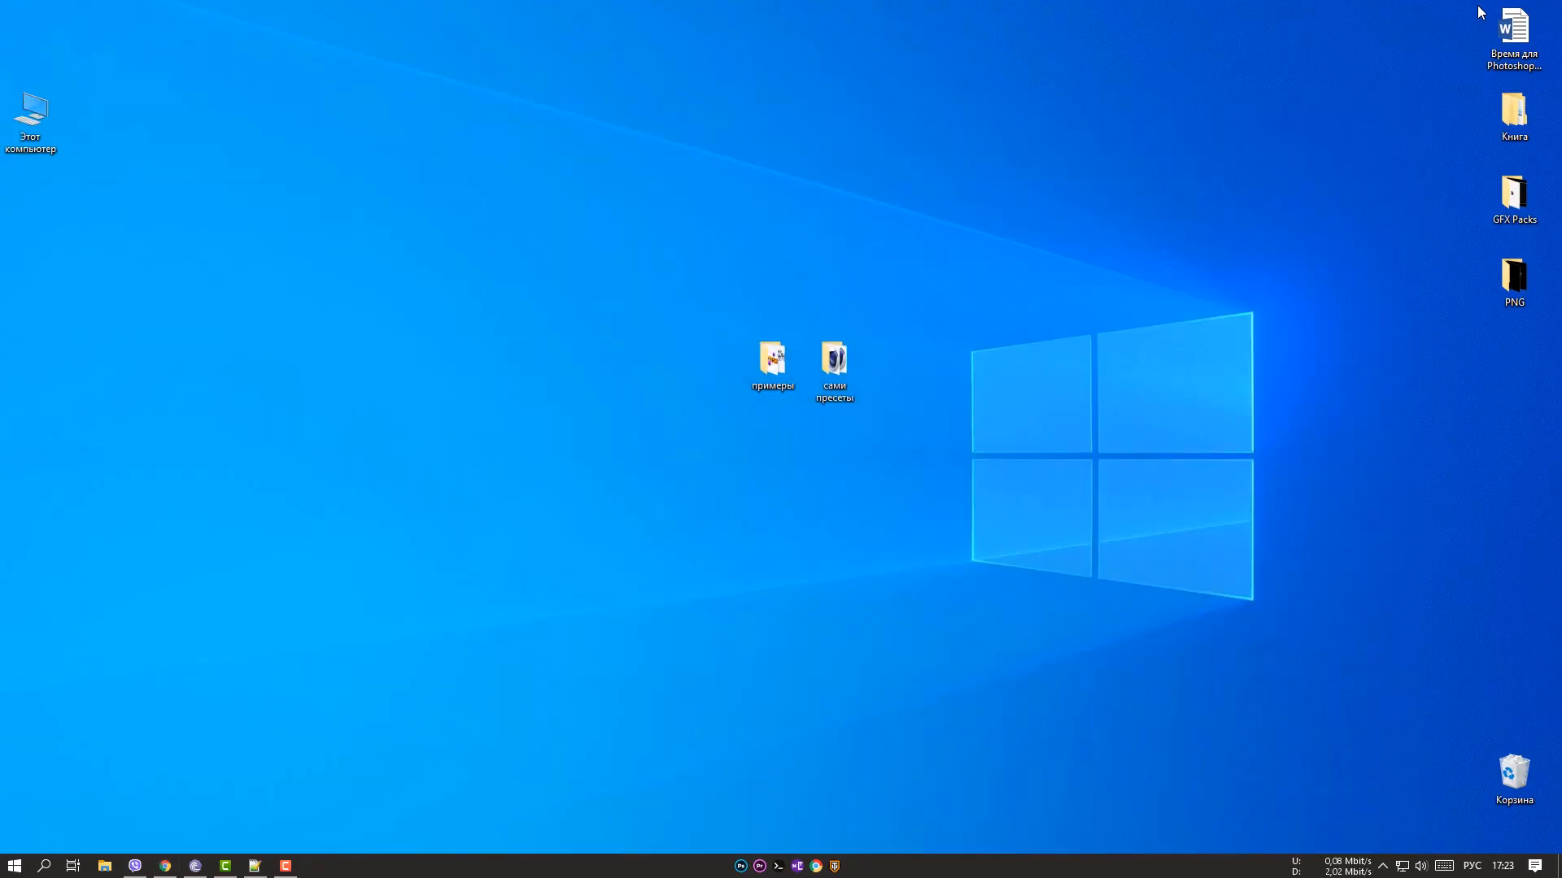
View the sample text images in the desktop's примеры folder, pick out 2.png as the style, and close the folder.
double_click(760, 363)
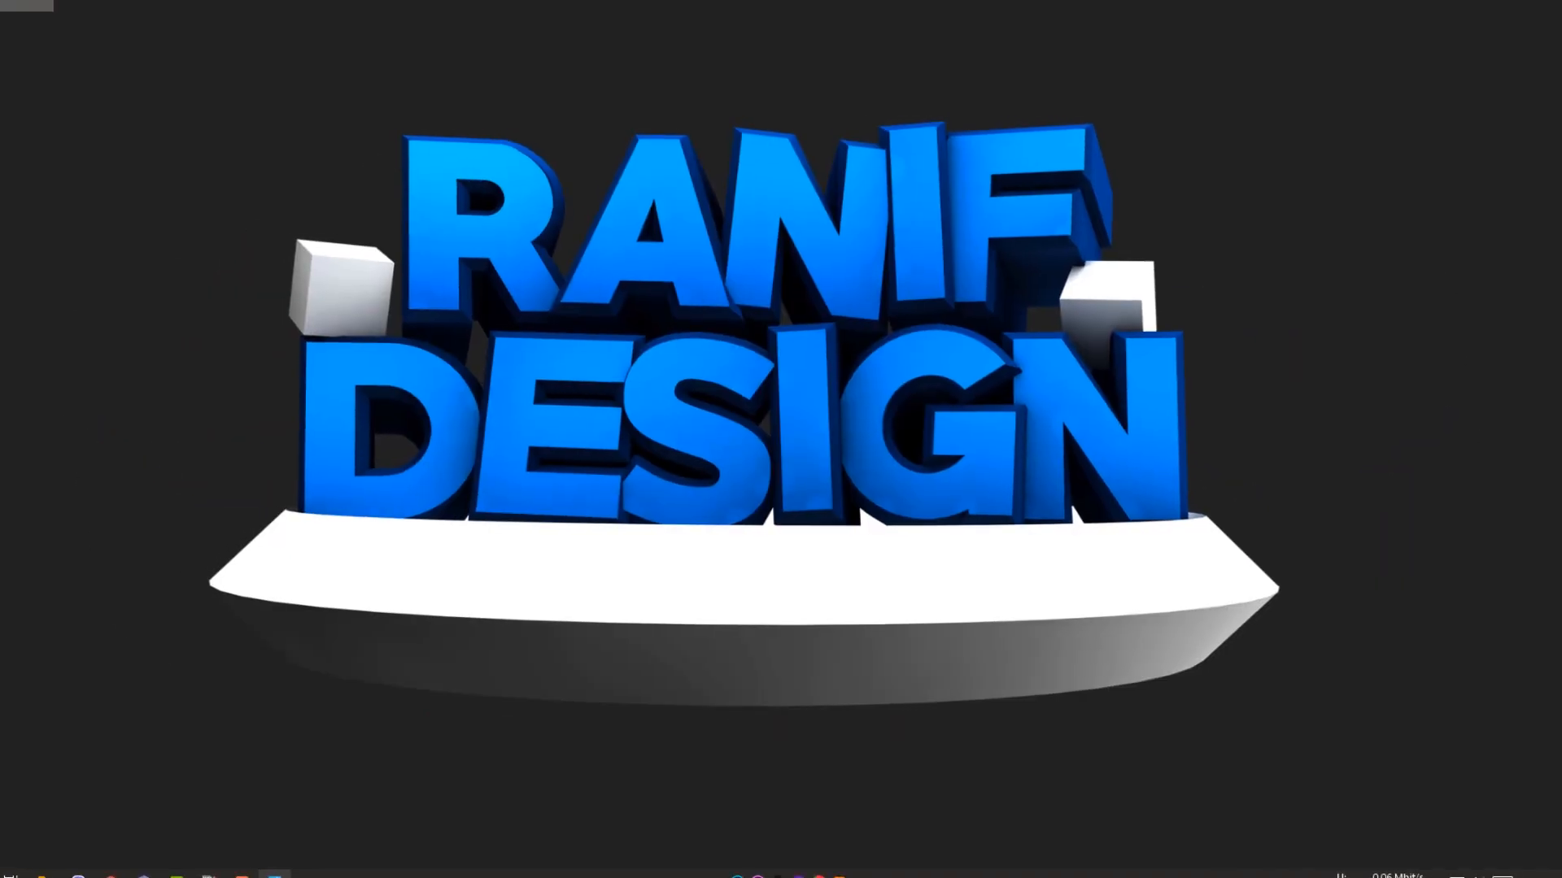
click(1549, 11)
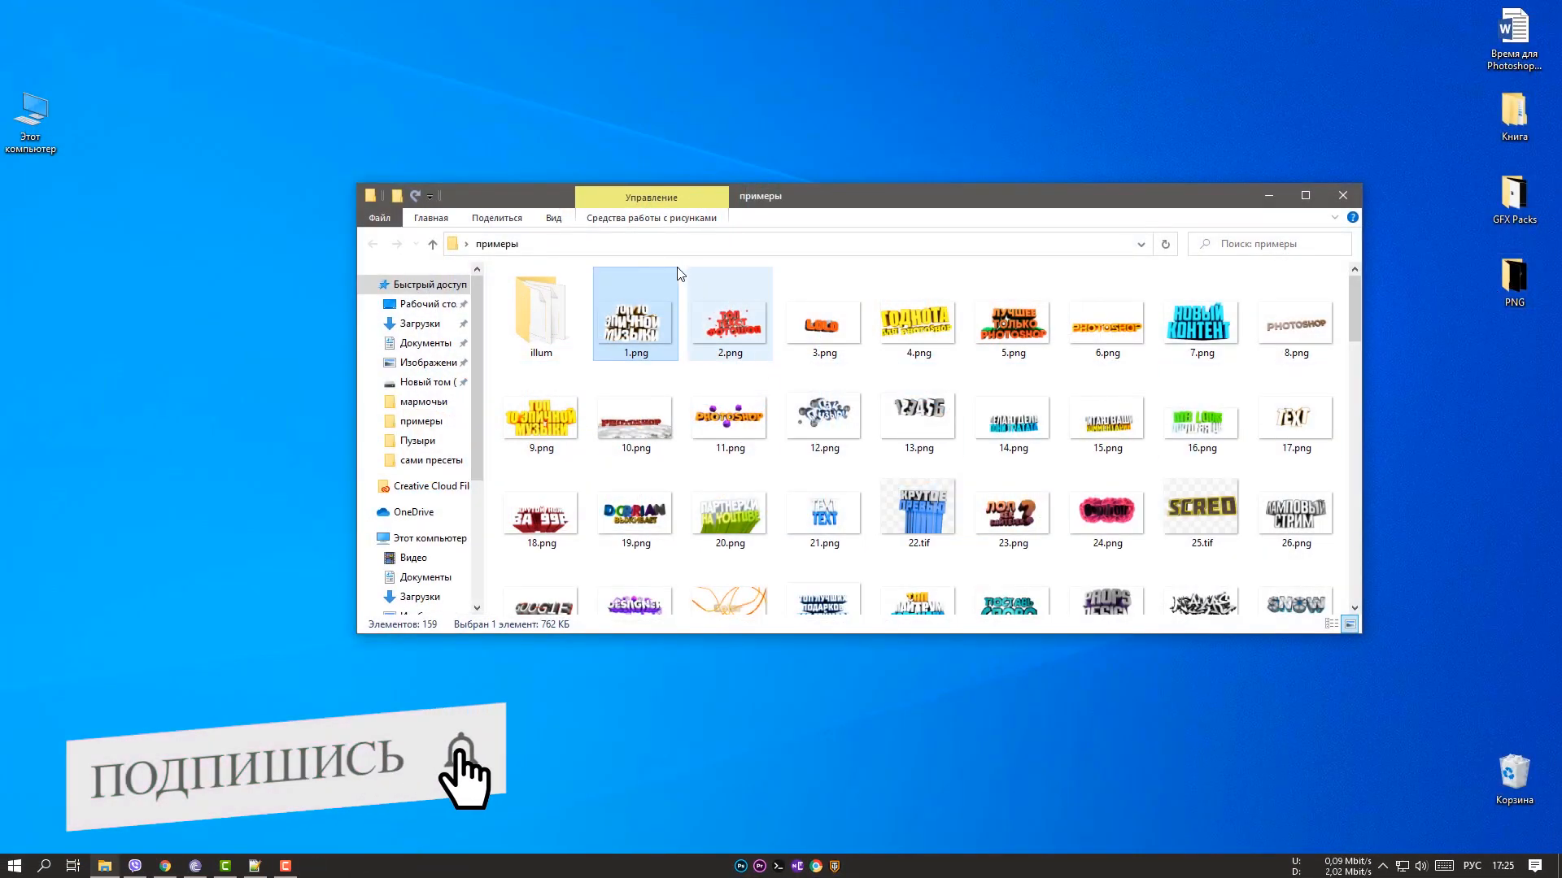
click(704, 332)
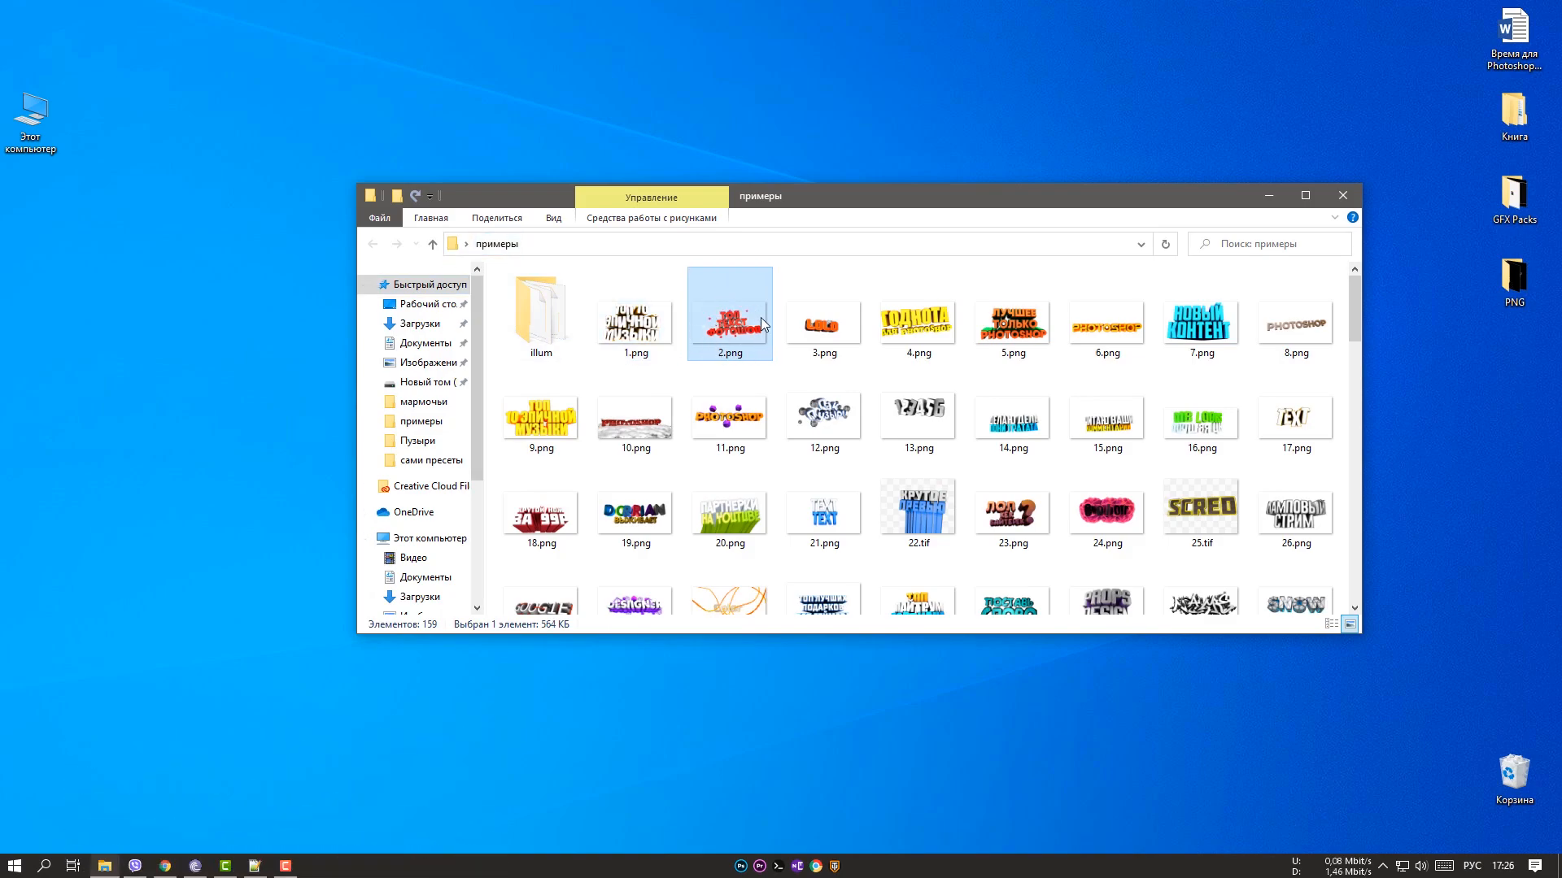
click(1127, 279)
click(1342, 196)
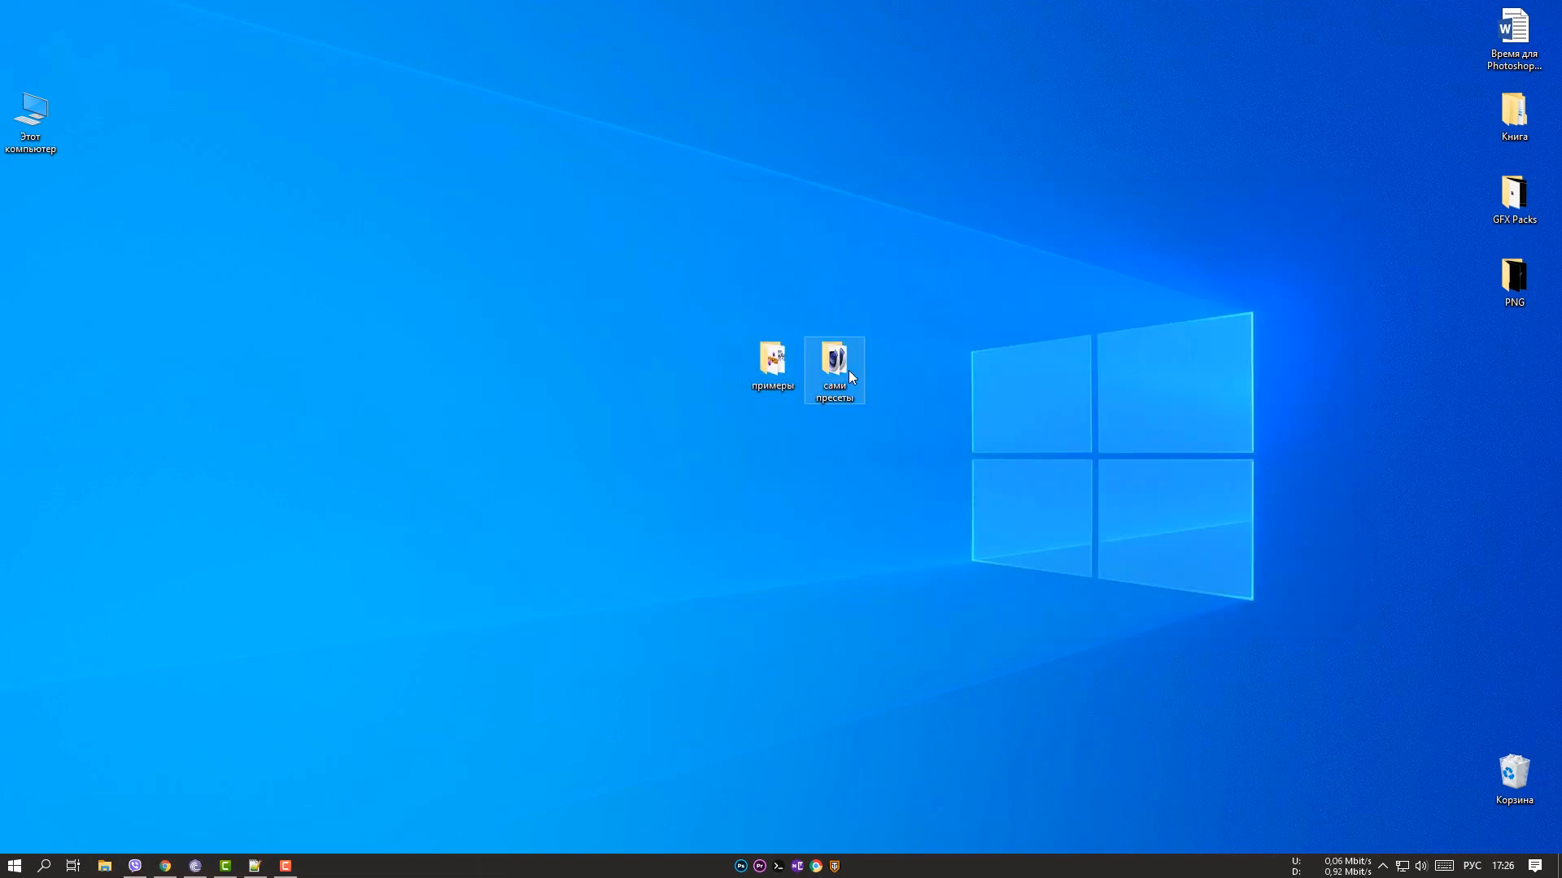
Open the preset 2.c4d from the desktop's сами пресеты folder in Cinema 4D and dismiss the NetLimiter notification.
double_click(848, 369)
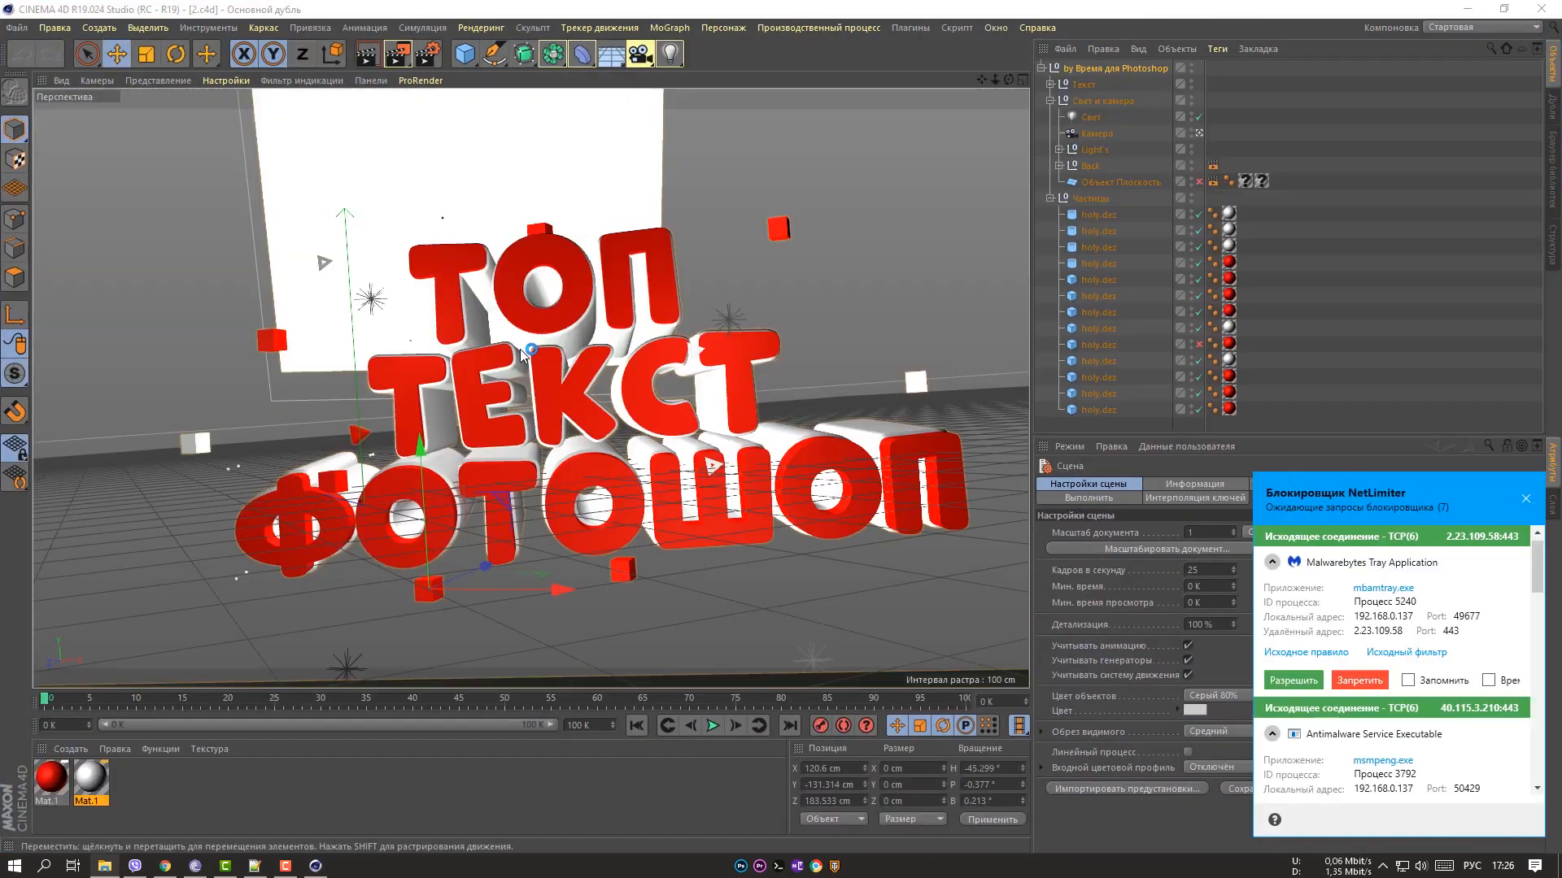
click(1527, 499)
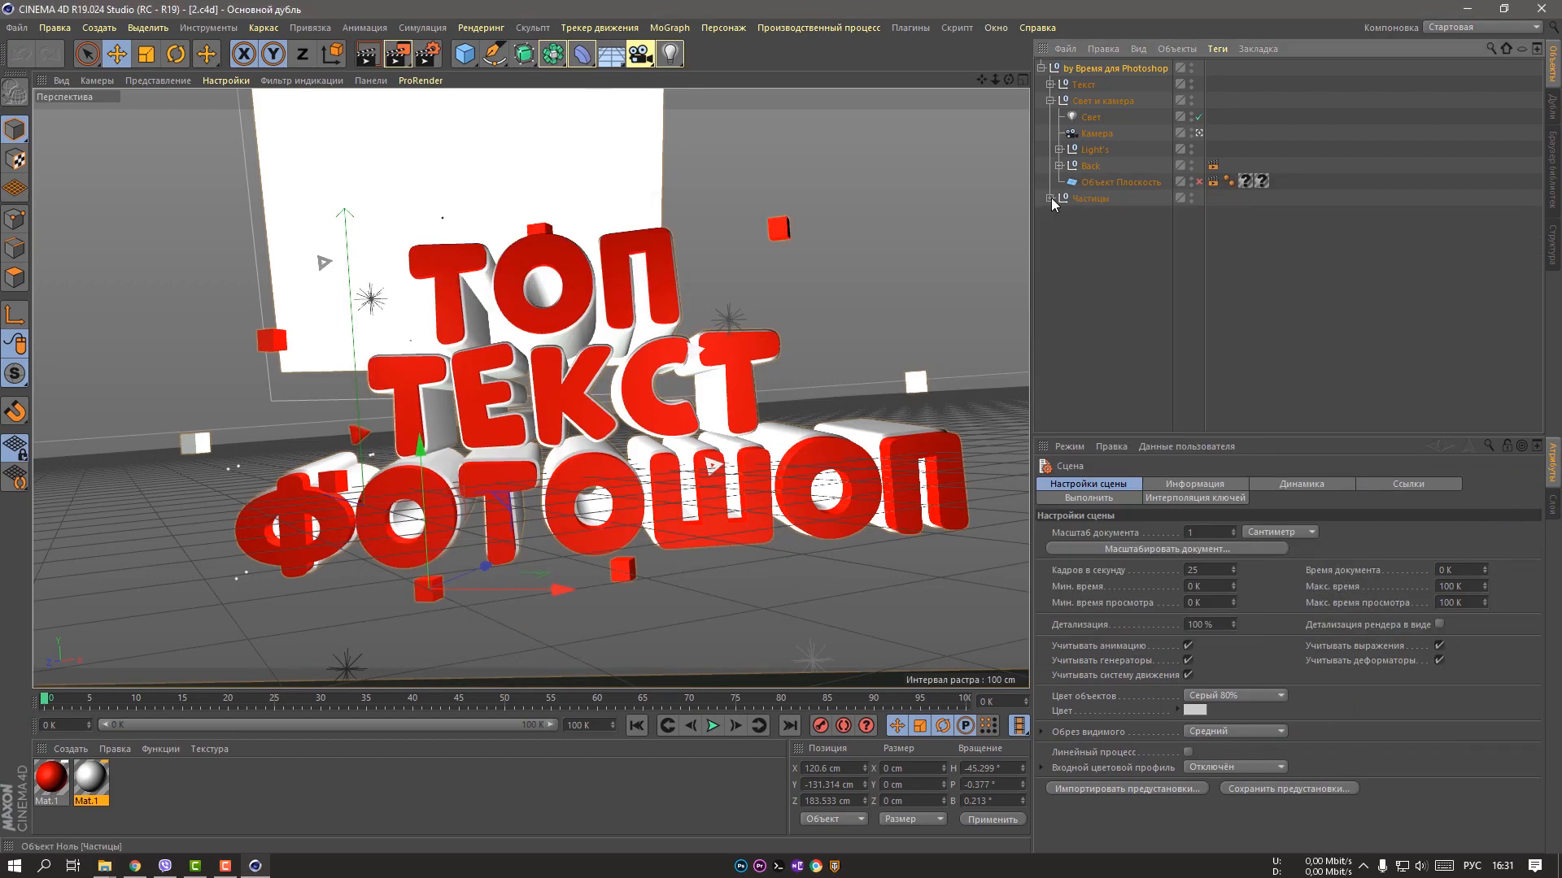
Change the text of the ТЕКСТ objects to ТЕКСТОВ and of the ФОТОШОП objects to Cinema 4D.
click(1050, 84)
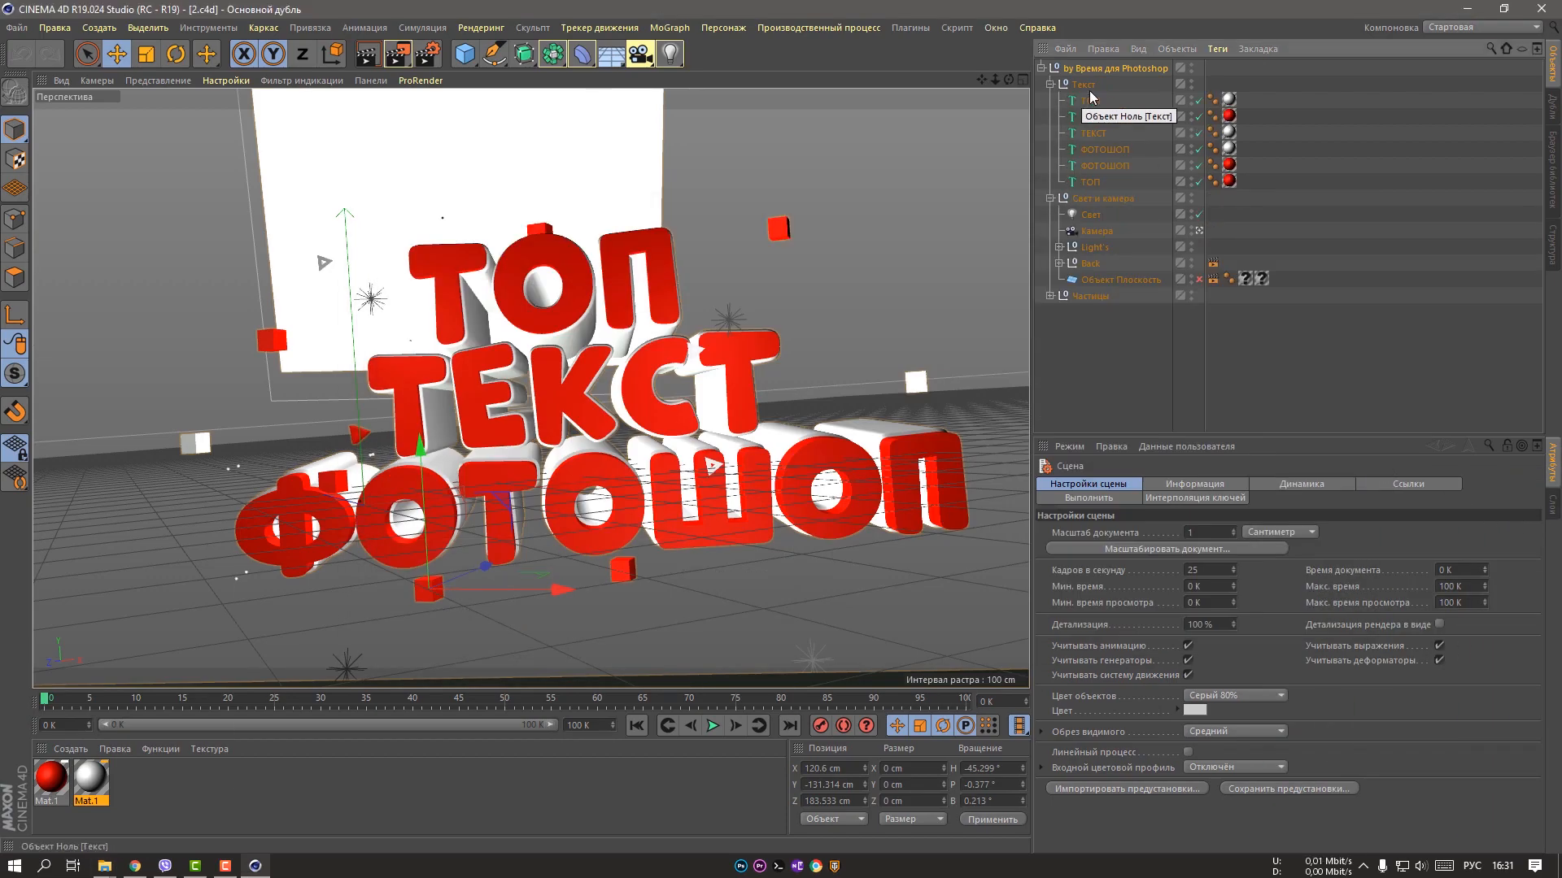
click(1096, 119)
click(1138, 571)
text(ОВ)
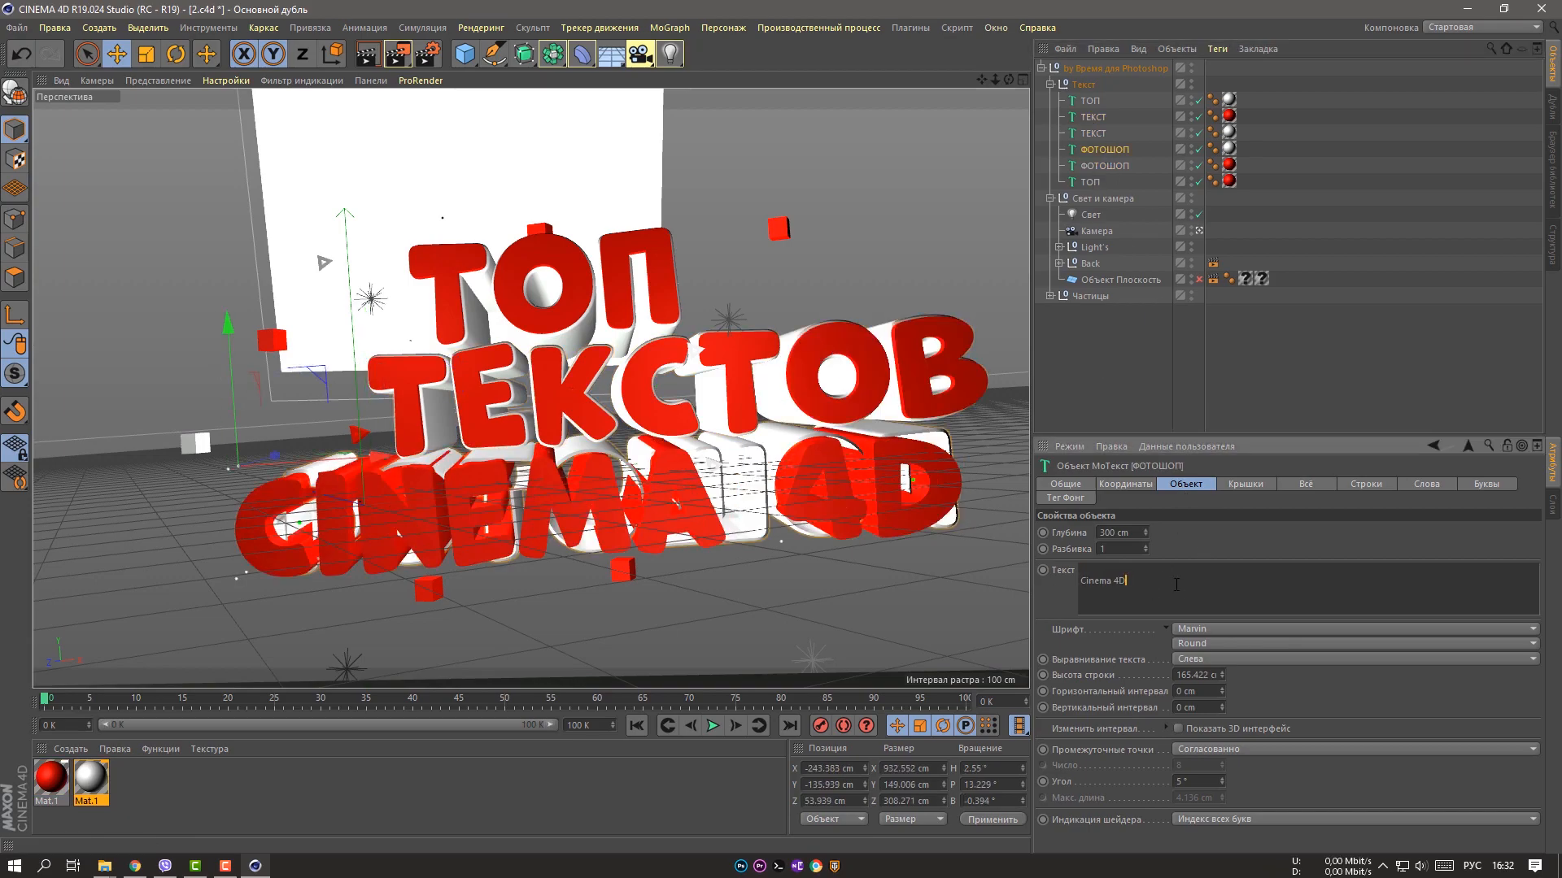
Shift both ТЕКСТ text objects together sideways to about X -54.9, Z 264 to centre the middle line.
click(1093, 116)
ctrl+click(1094, 132)
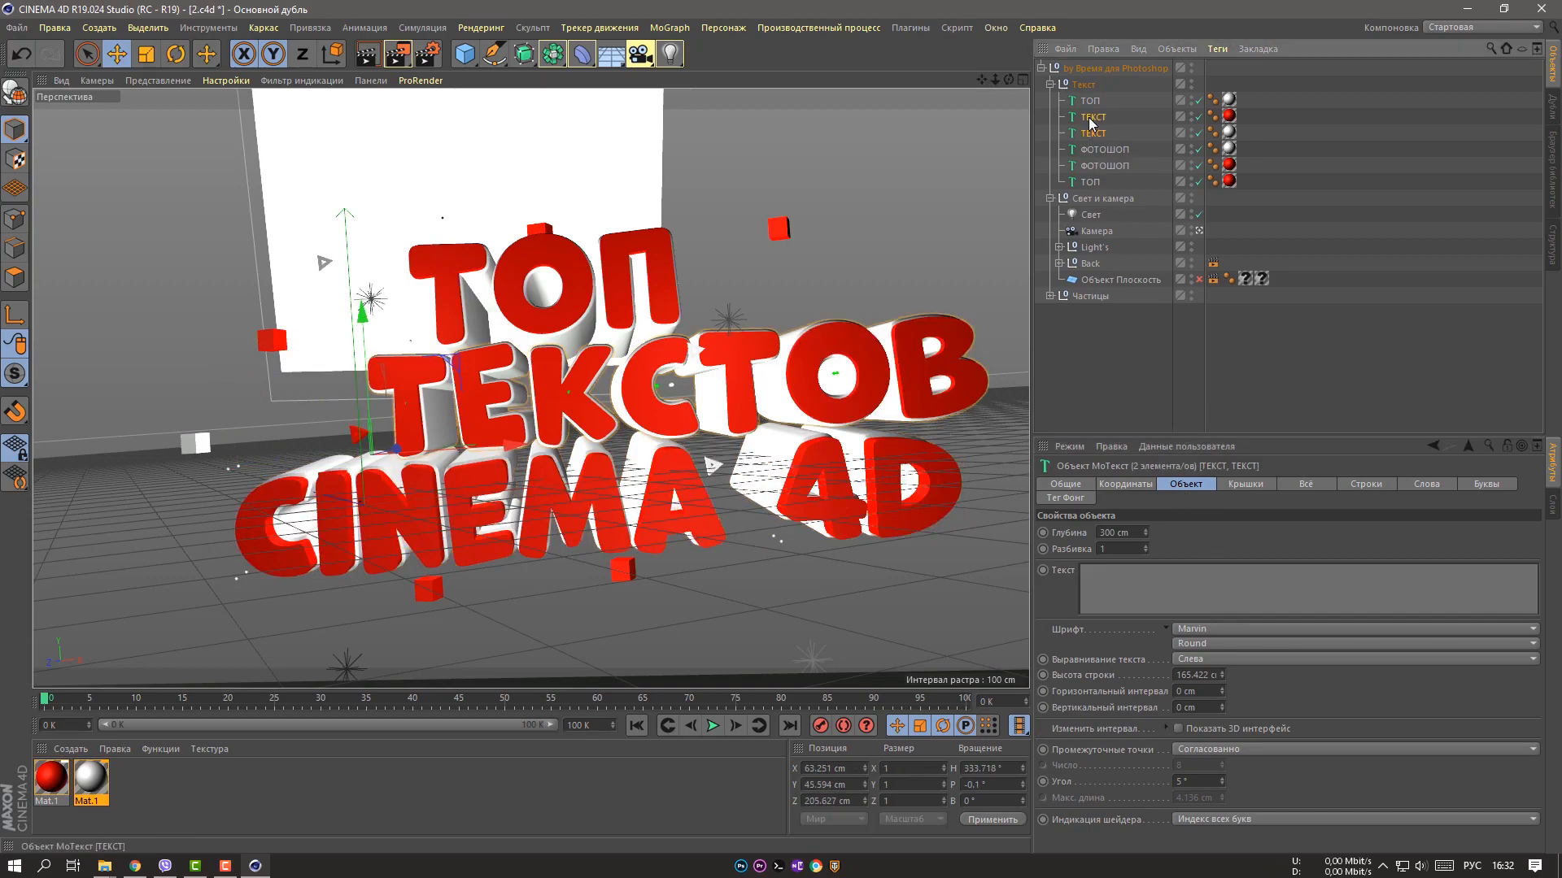
drag(506, 442, 368, 370)
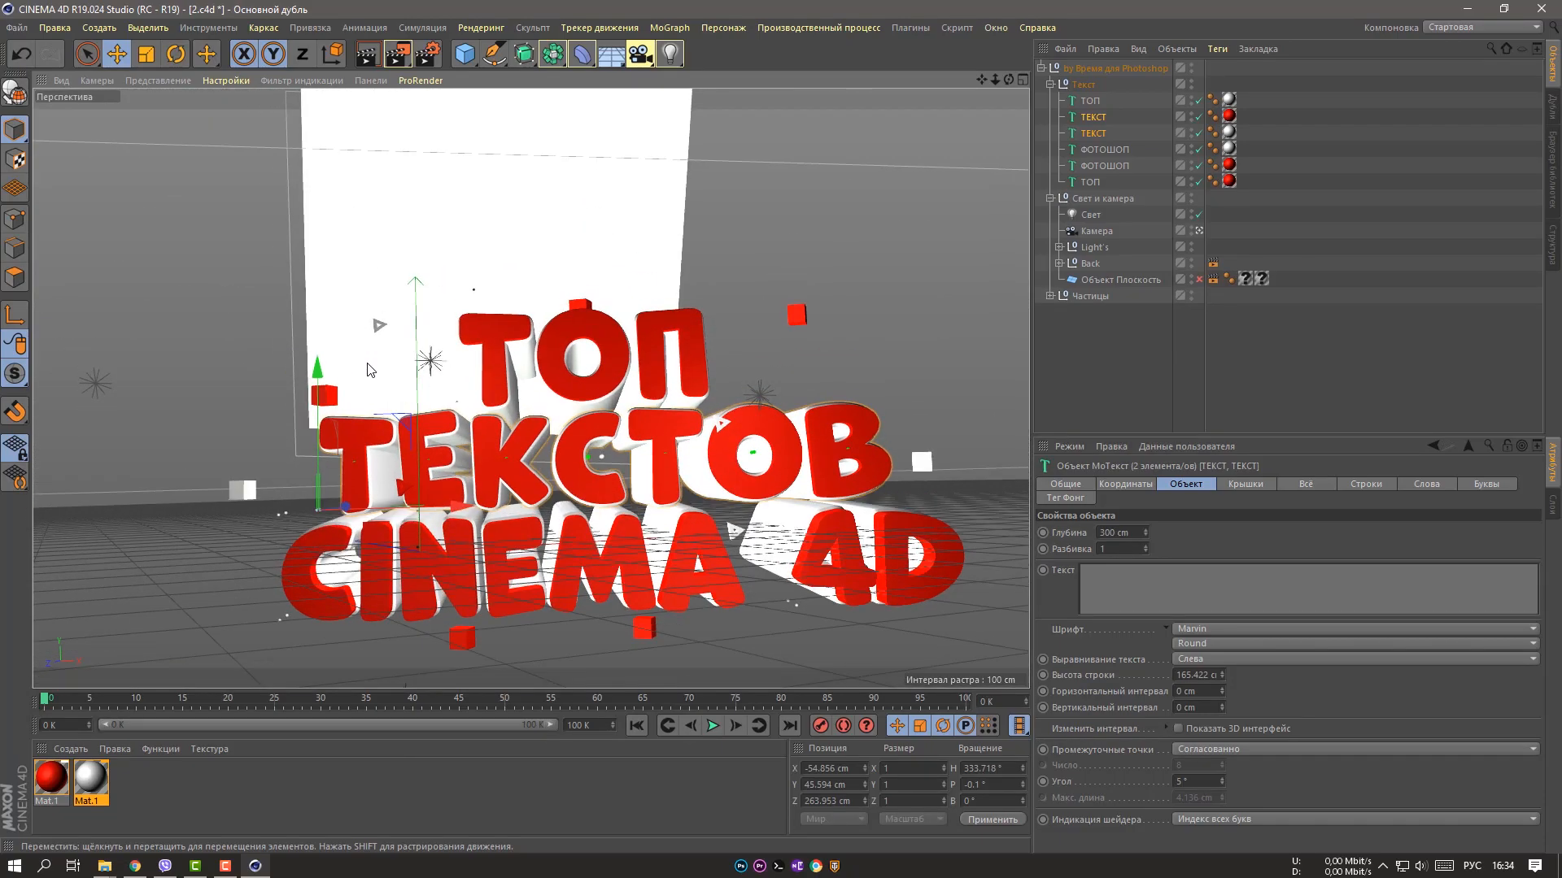
Set the render settings to save the output image to the desktop under the name 2.
click(427, 54)
click(183, 85)
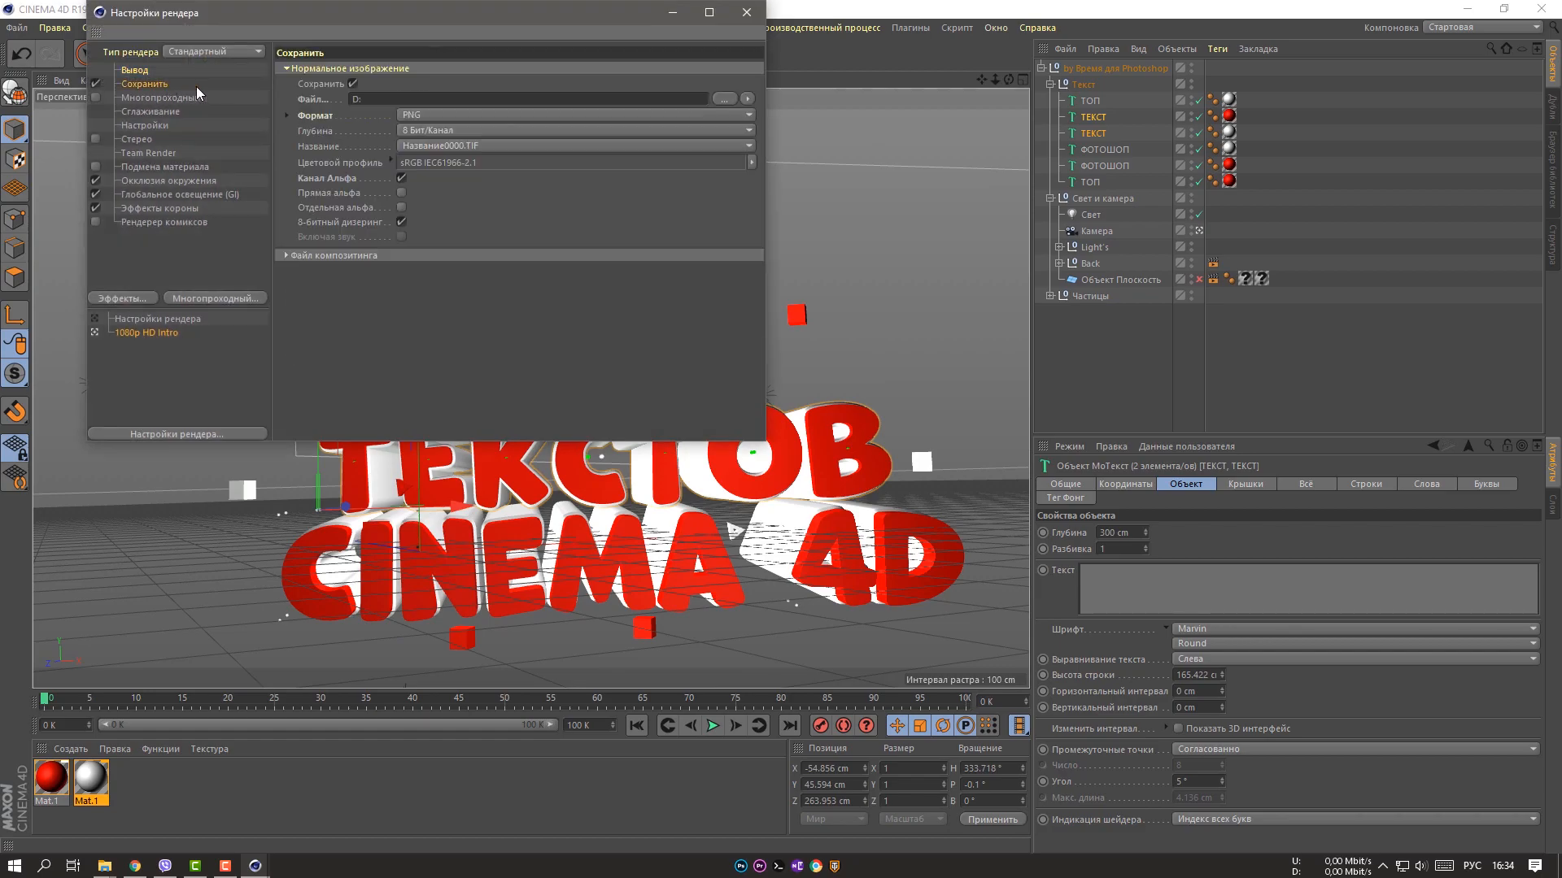
click(723, 99)
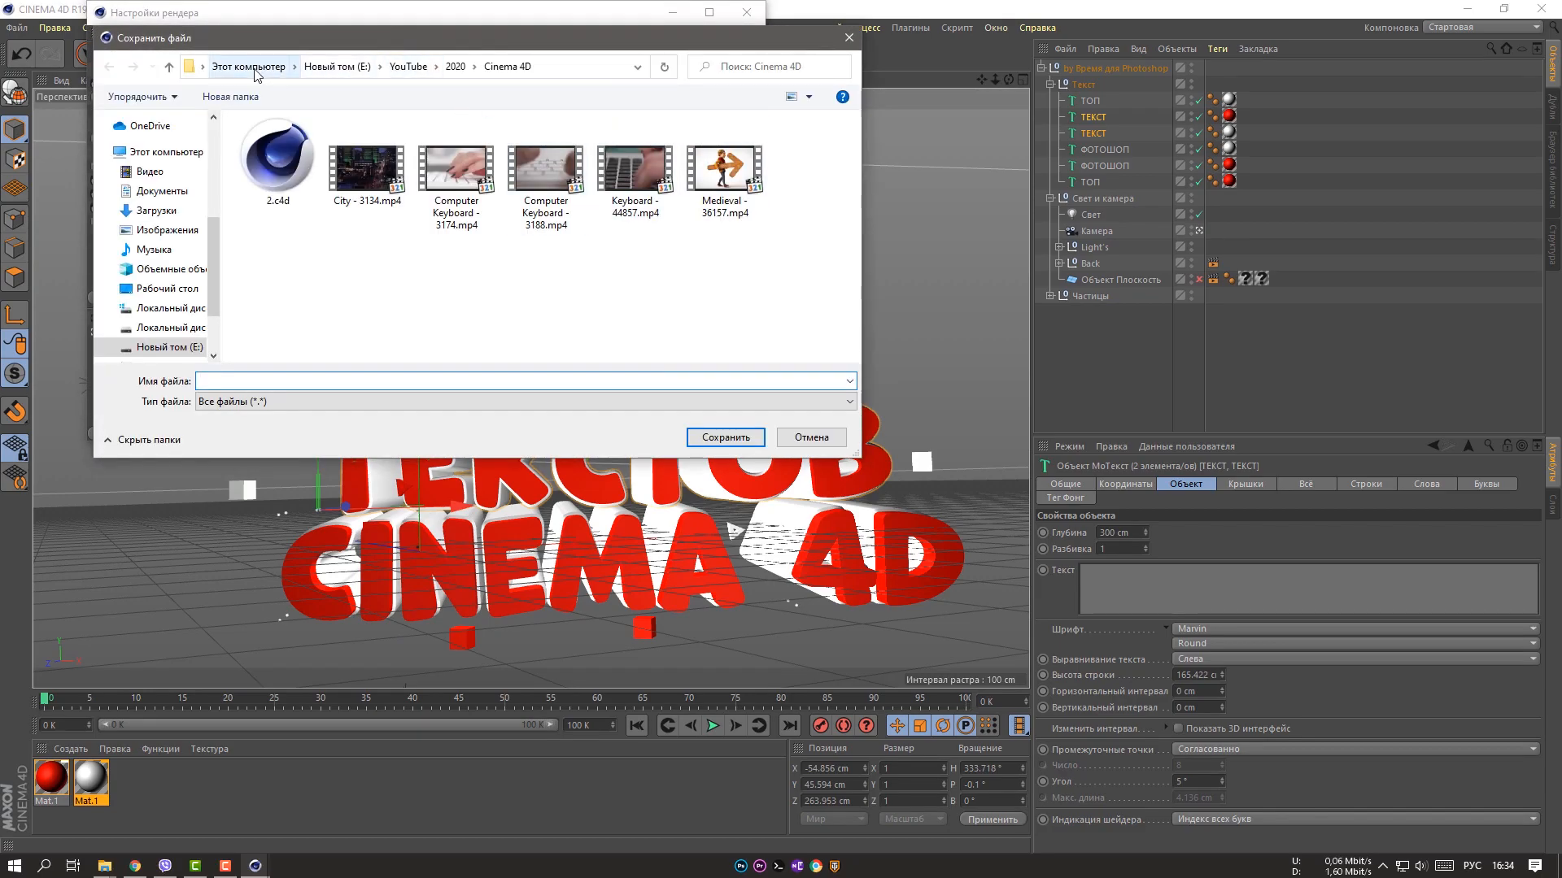
click(167, 289)
click(744, 436)
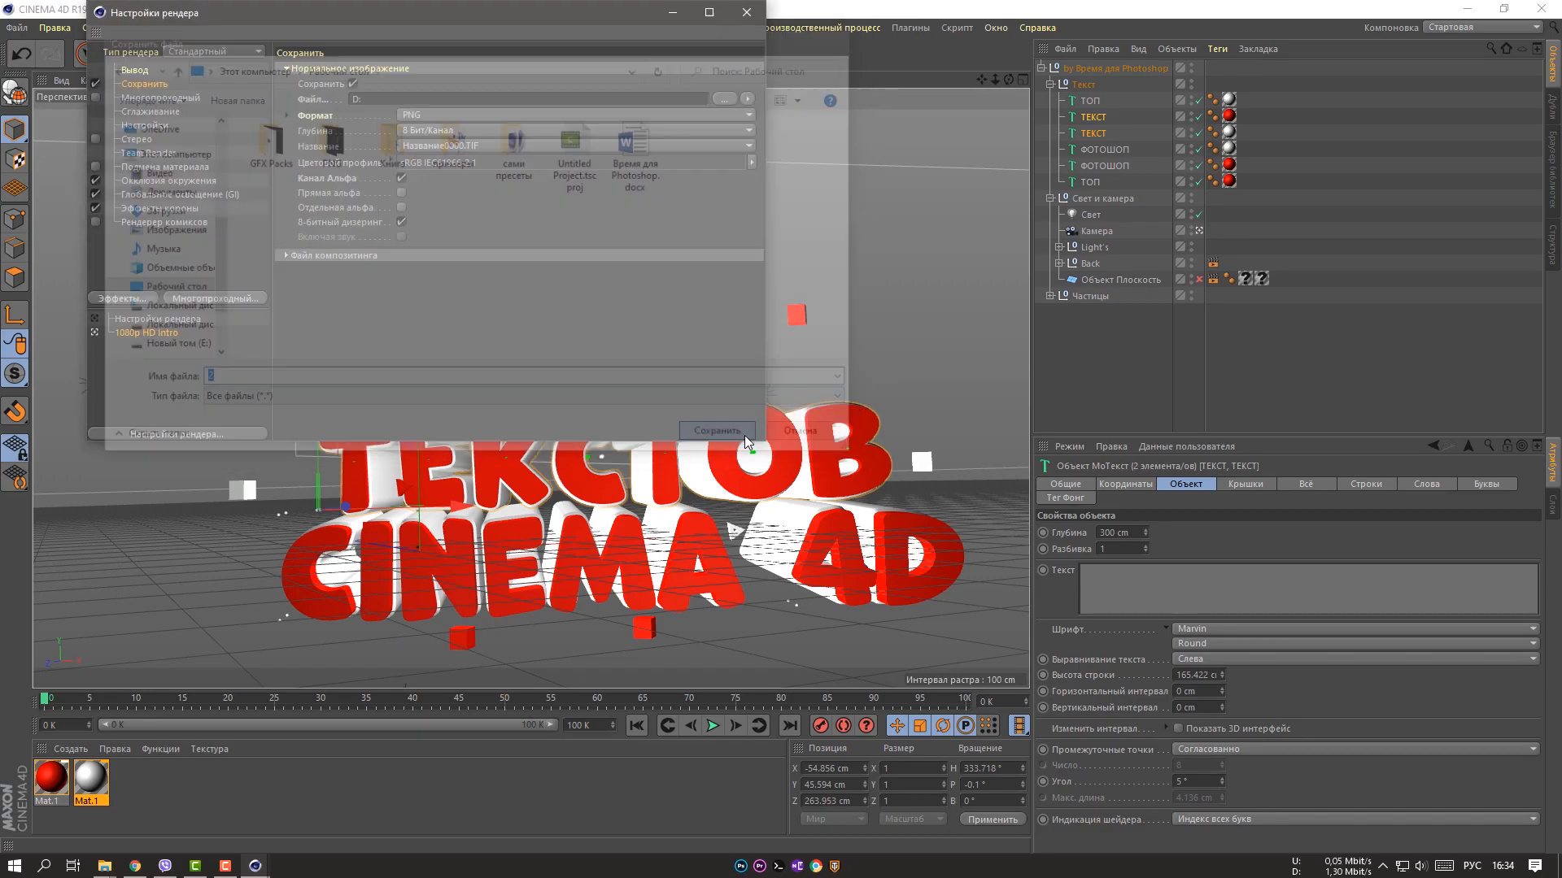
click(745, 13)
Render the scene to the picture viewer at 1920x1080 and close the viewer when the render is done.
click(399, 56)
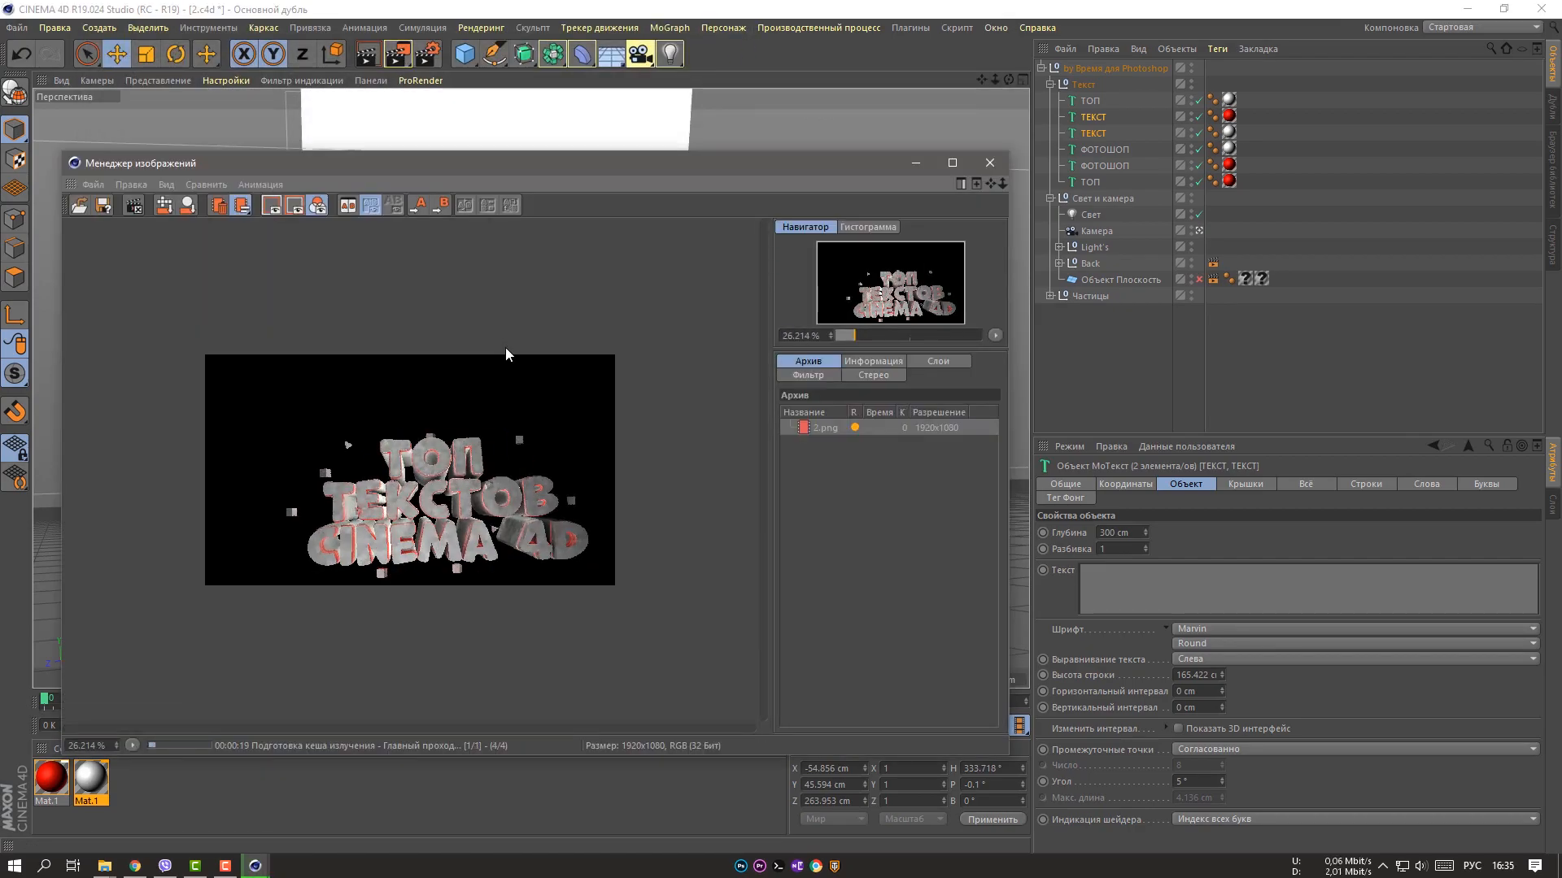
scroll(505, 348, up, 2)
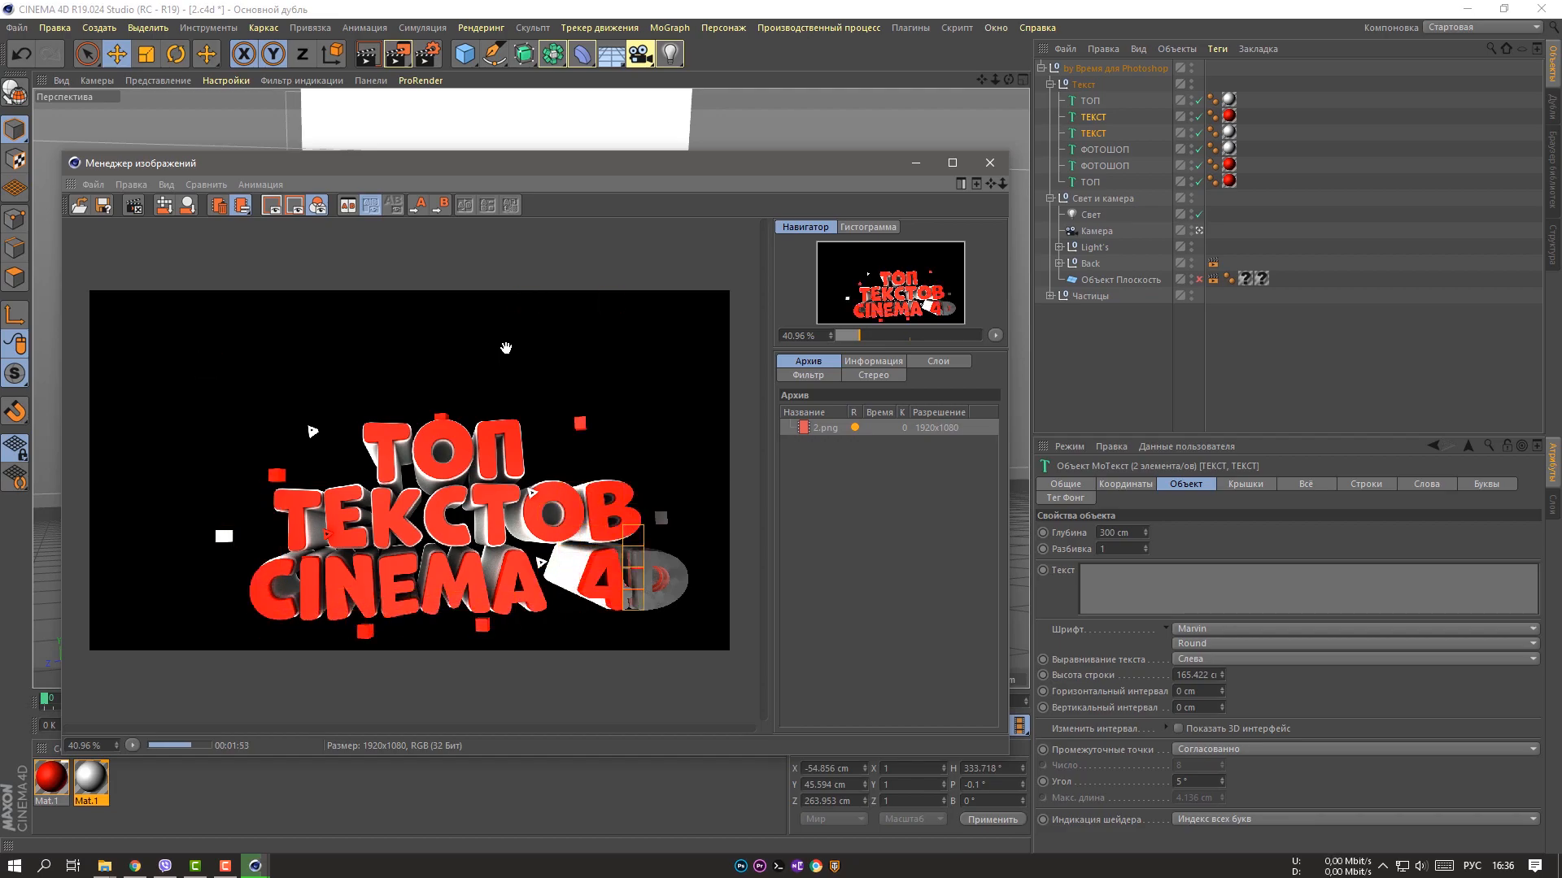
click(989, 162)
Minimise Cinema 4D, open the rendered 2.png from the desktop to inspect it, and close the photo viewer.
click(1466, 8)
double_click(39, 200)
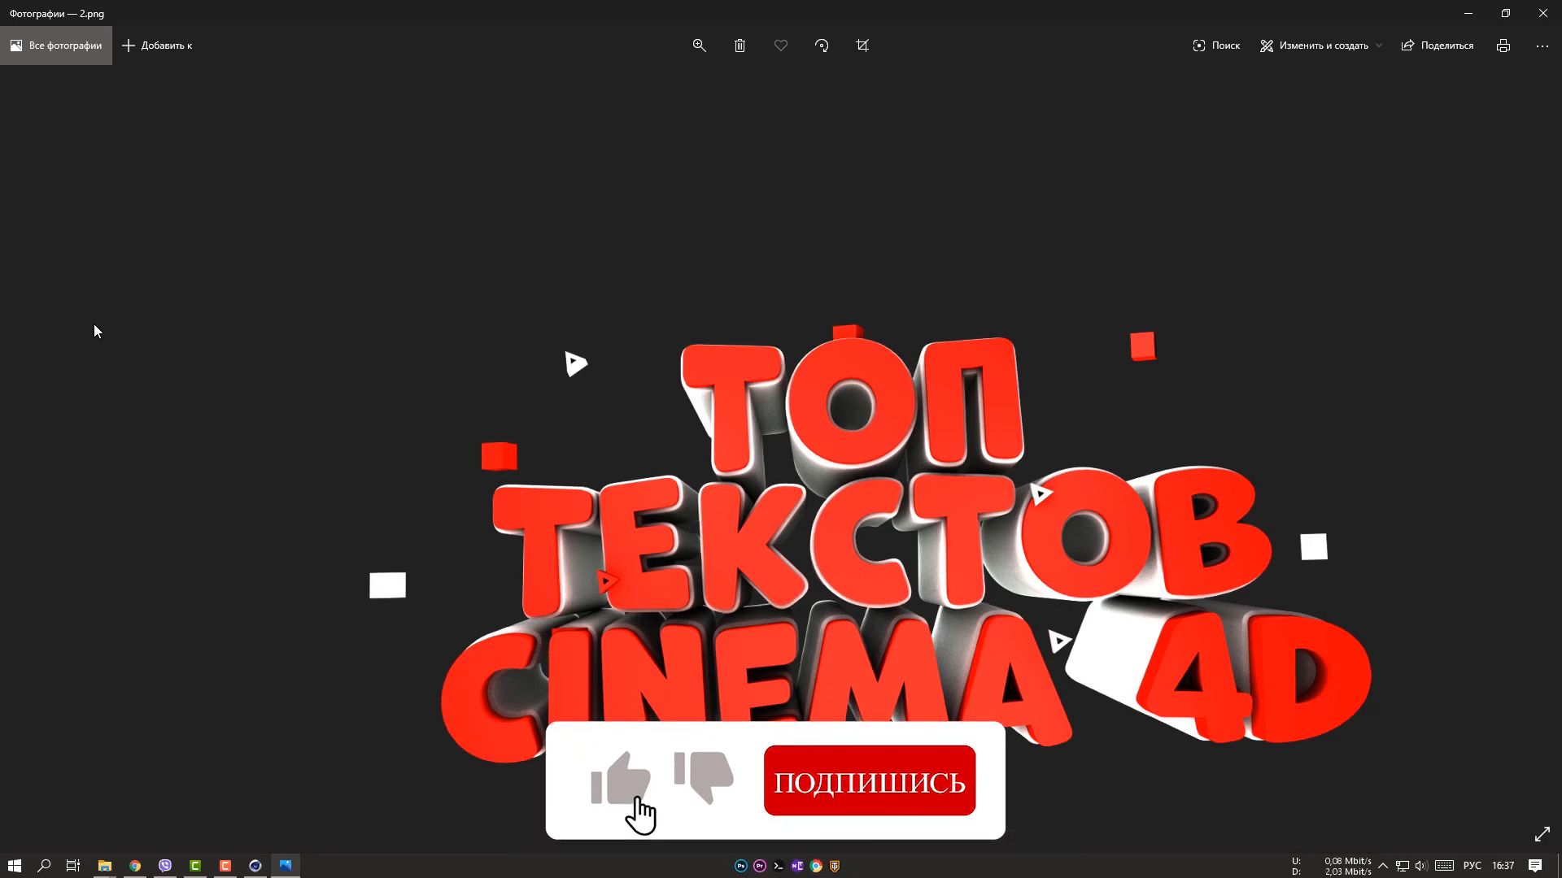
click(1542, 13)
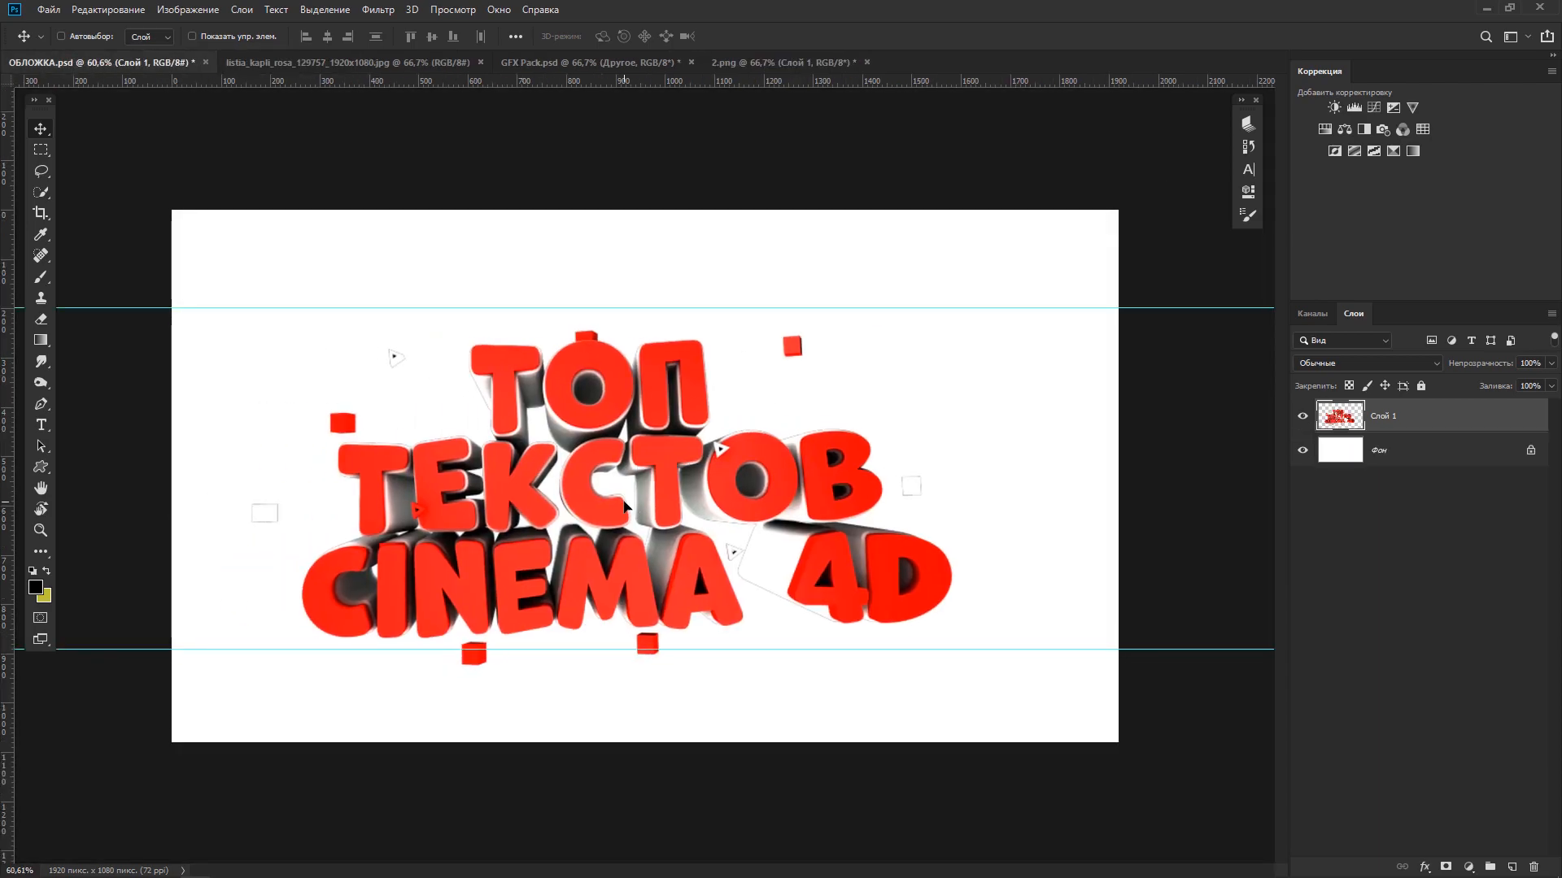
In Photoshop, enlarge the rendered text on Слой 1 with Free Transform and centre it between the horizontal guides.
key(ctrl+t)
drag(949, 327, 1069, 286)
drag(716, 421, 714, 440)
drag(1043, 321, 1072, 296)
drag(854, 412, 834, 410)
click(780, 36)
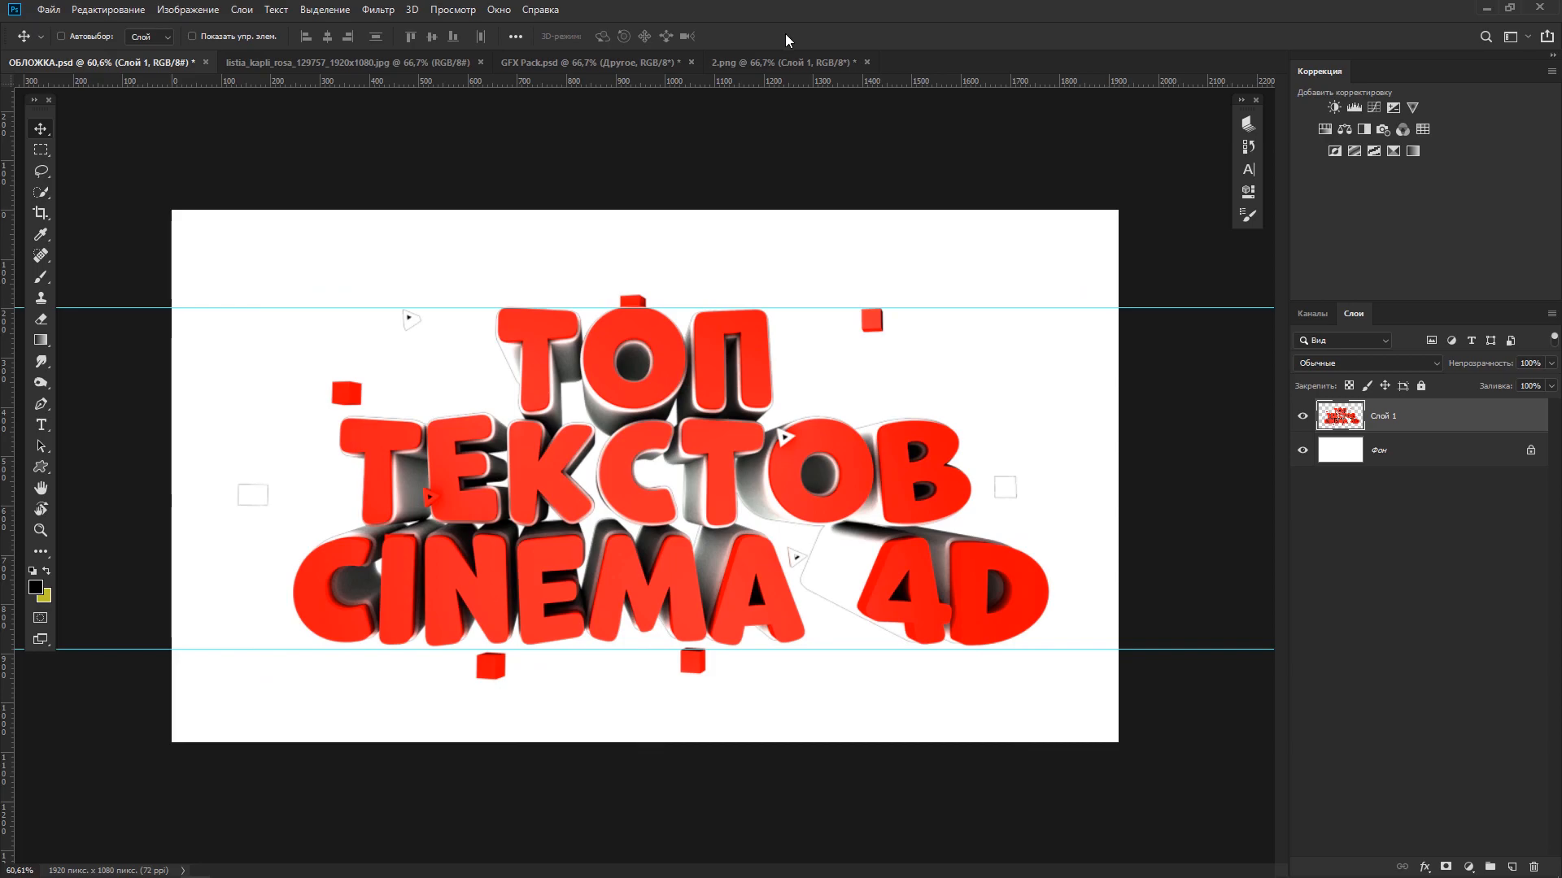
Bring the green leaf photo into ОБЛОЖКА.psd above the text layer and scale it to fill the canvas.
click(279, 62)
drag(1359, 425, 393, 377)
drag(499, 420, 749, 519)
key(ctrl+t)
drag(1117, 742, 1236, 766)
key(Return)
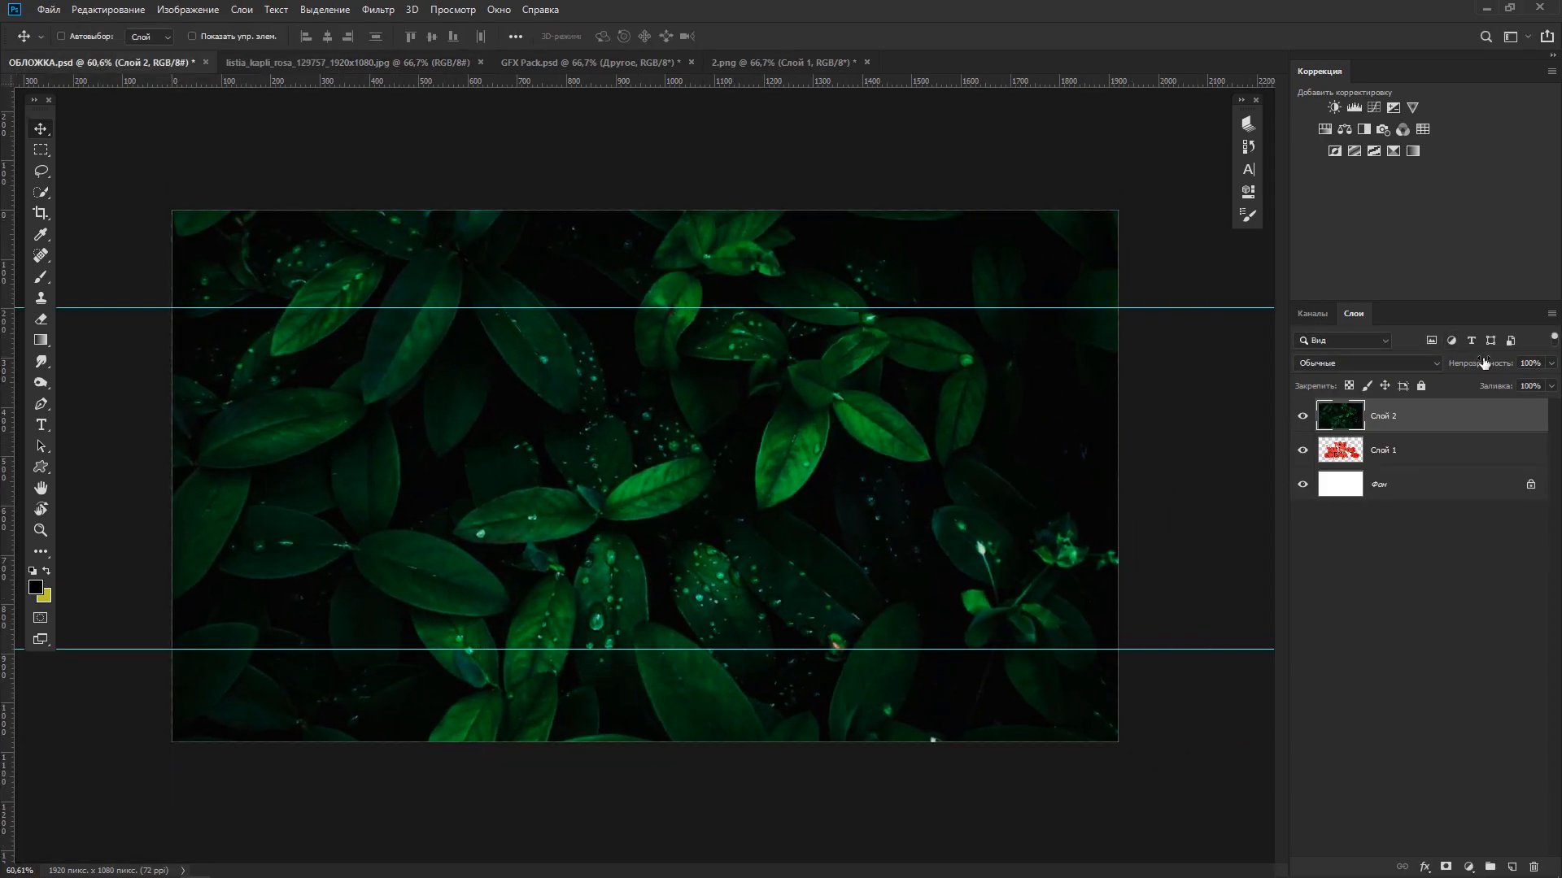
Lower the leaf layer's opacity temporarily, reposition the leaves over the text with Free Transform, and restore the opacity to 100%.
drag(1500, 365, 1479, 365)
key(ctrl+t)
drag(980, 399, 971, 446)
key(Return)
key(0)
Place a copy of the leaf layer beneath the text layer and set the top leaf layer's opacity to 73%.
alt+drag(1435, 426, 1422, 466)
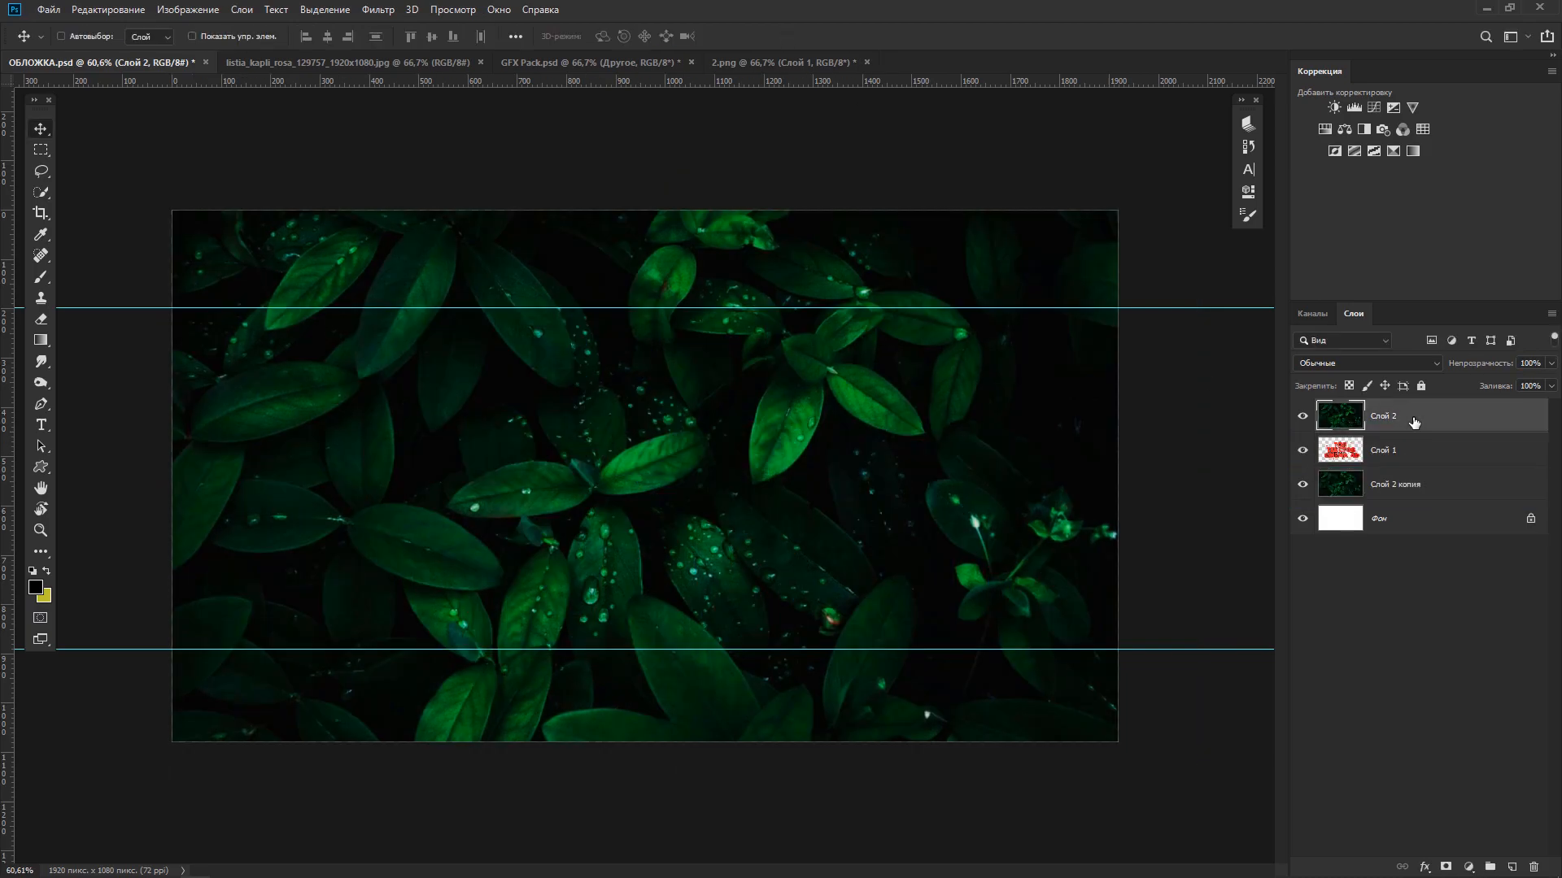
drag(1494, 366, 1472, 366)
Add a layer mask to Слой 2 and brush it in black to reveal the word ТОП beneath the leaves.
click(41, 277)
alt+scroll(759, 482, up, 5)
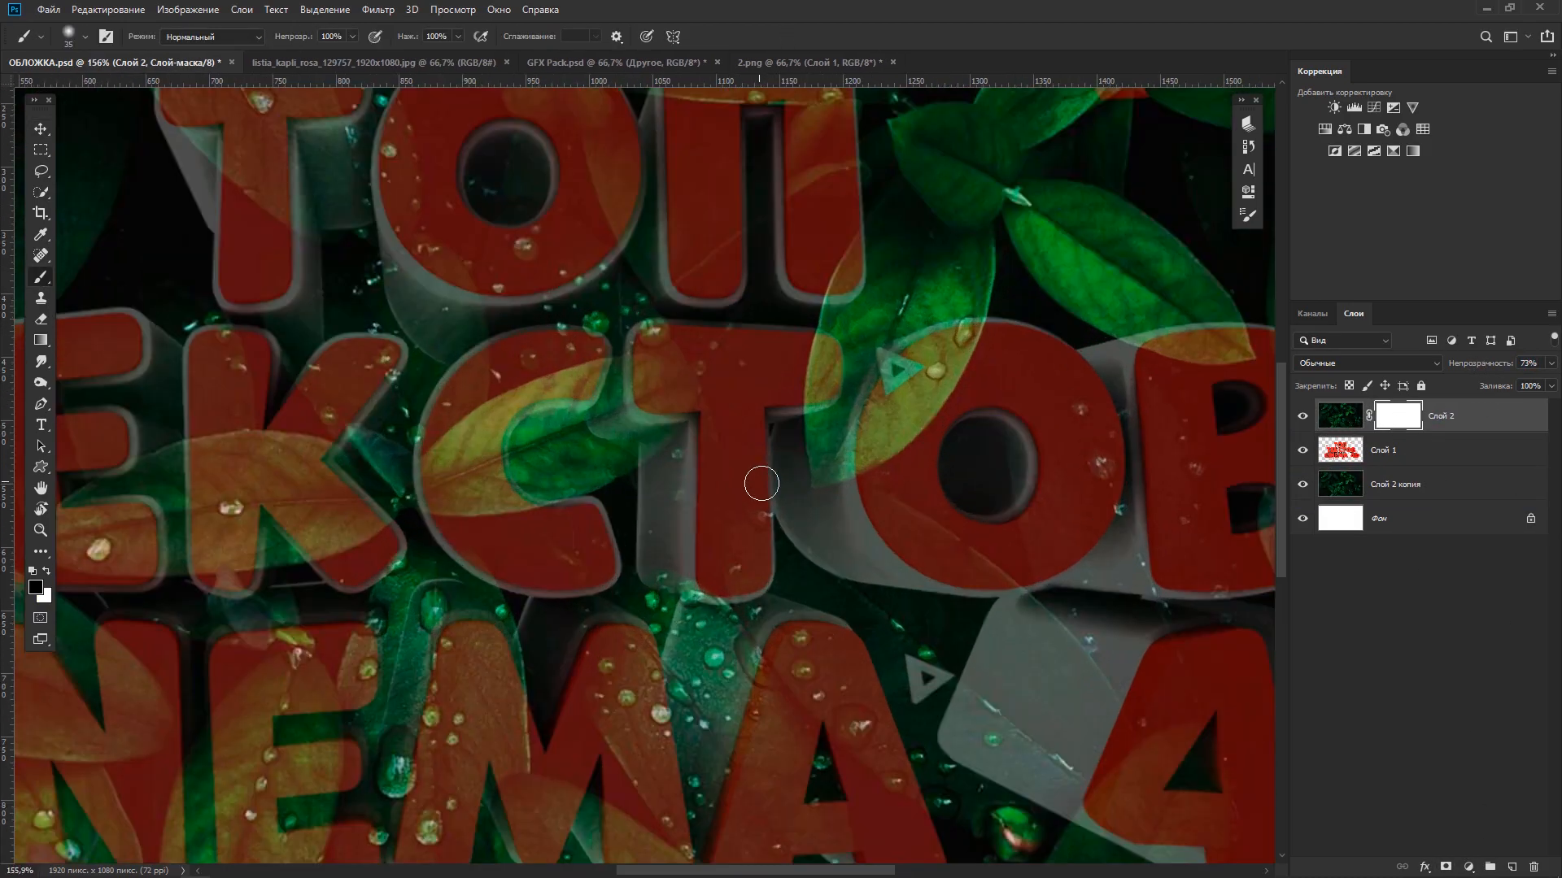
drag(698, 277, 701, 138)
mouse_move(693, 165)
mouse_down()
mouse_move(718, 480)
mouse_move(729, 447)
mouse_move(869, 515)
mouse_up()
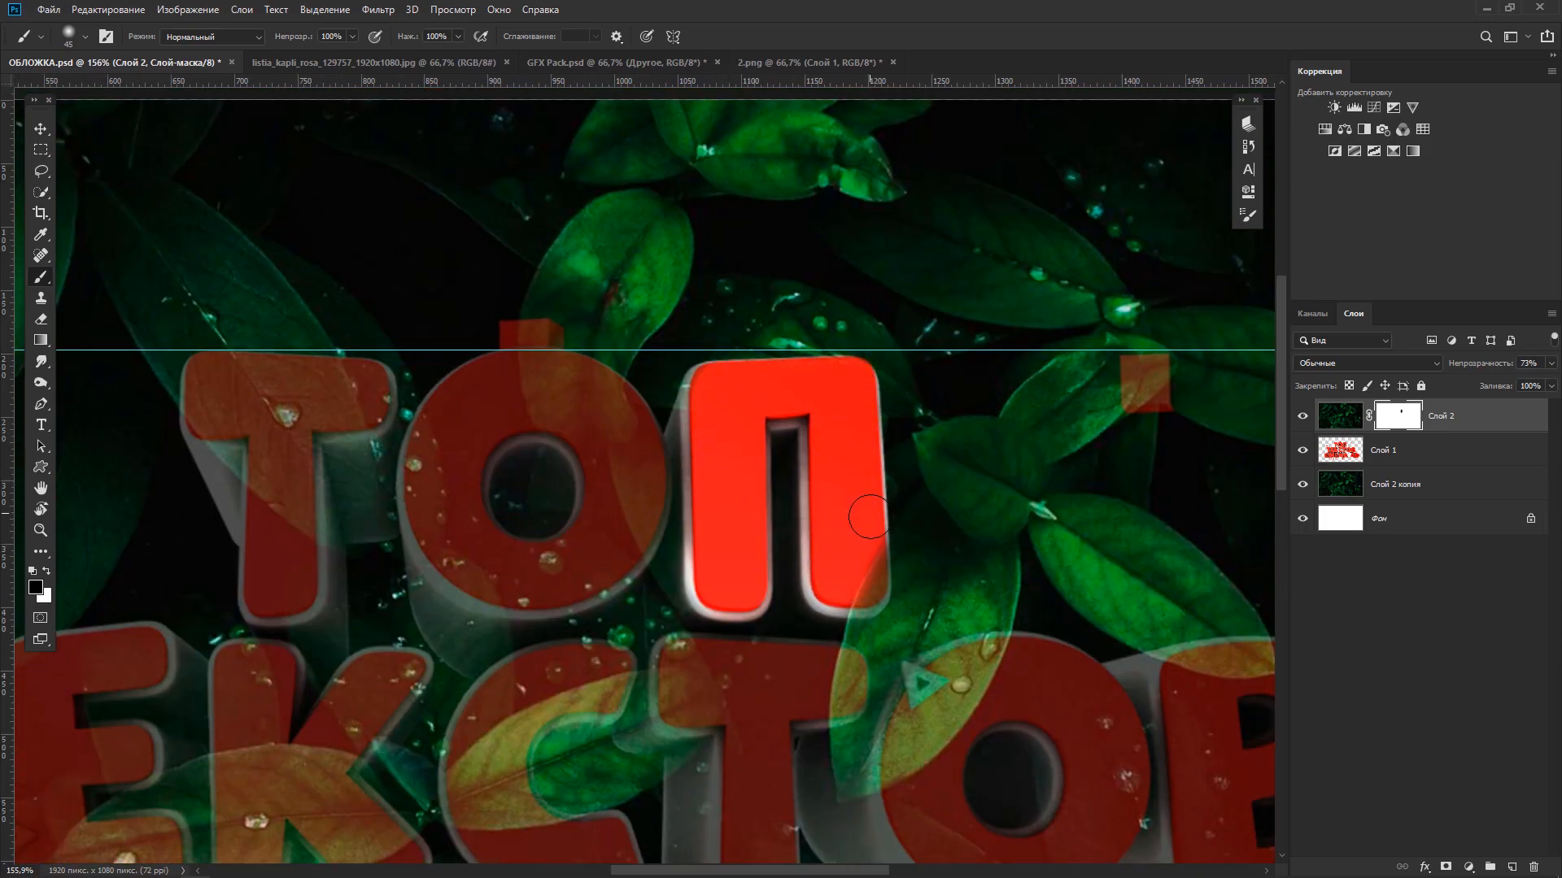
mouse_move(592, 382)
mouse_down()
mouse_move(439, 383)
mouse_move(651, 521)
mouse_move(441, 495)
mouse_up()
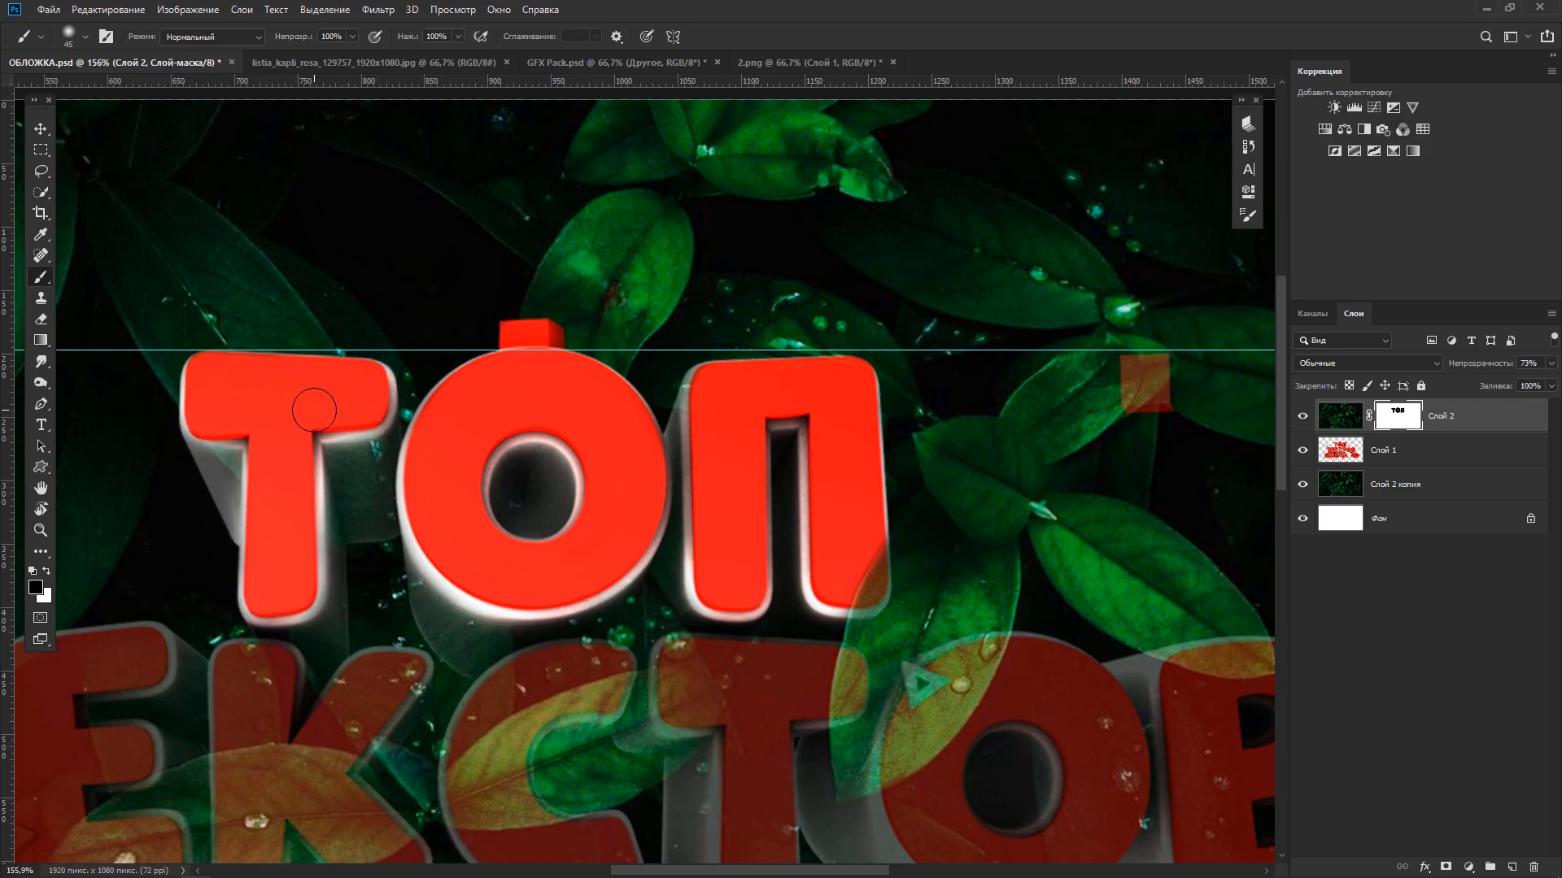
Paint the Слой 2 mask in black over the letters ТЕК to reveal them from under the leaves.
alt+scroll(314, 410, down, 8)
alt+scroll(301, 532, up, 9)
mouse_move(266, 338)
mouse_down()
mouse_move(395, 384)
mouse_move(346, 458)
mouse_up()
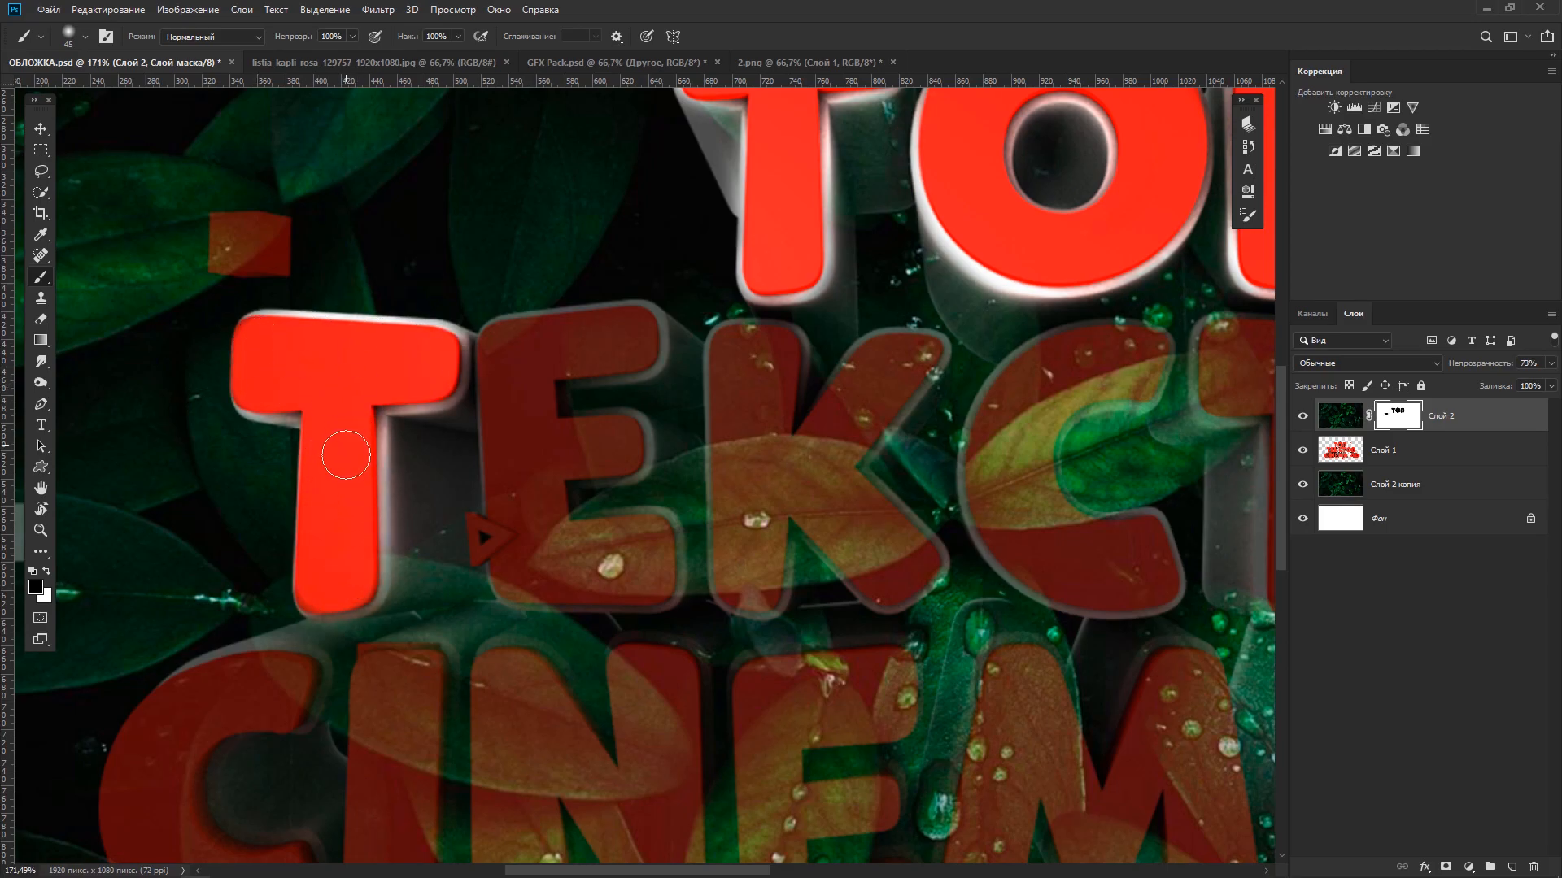
drag(459, 545, 608, 325)
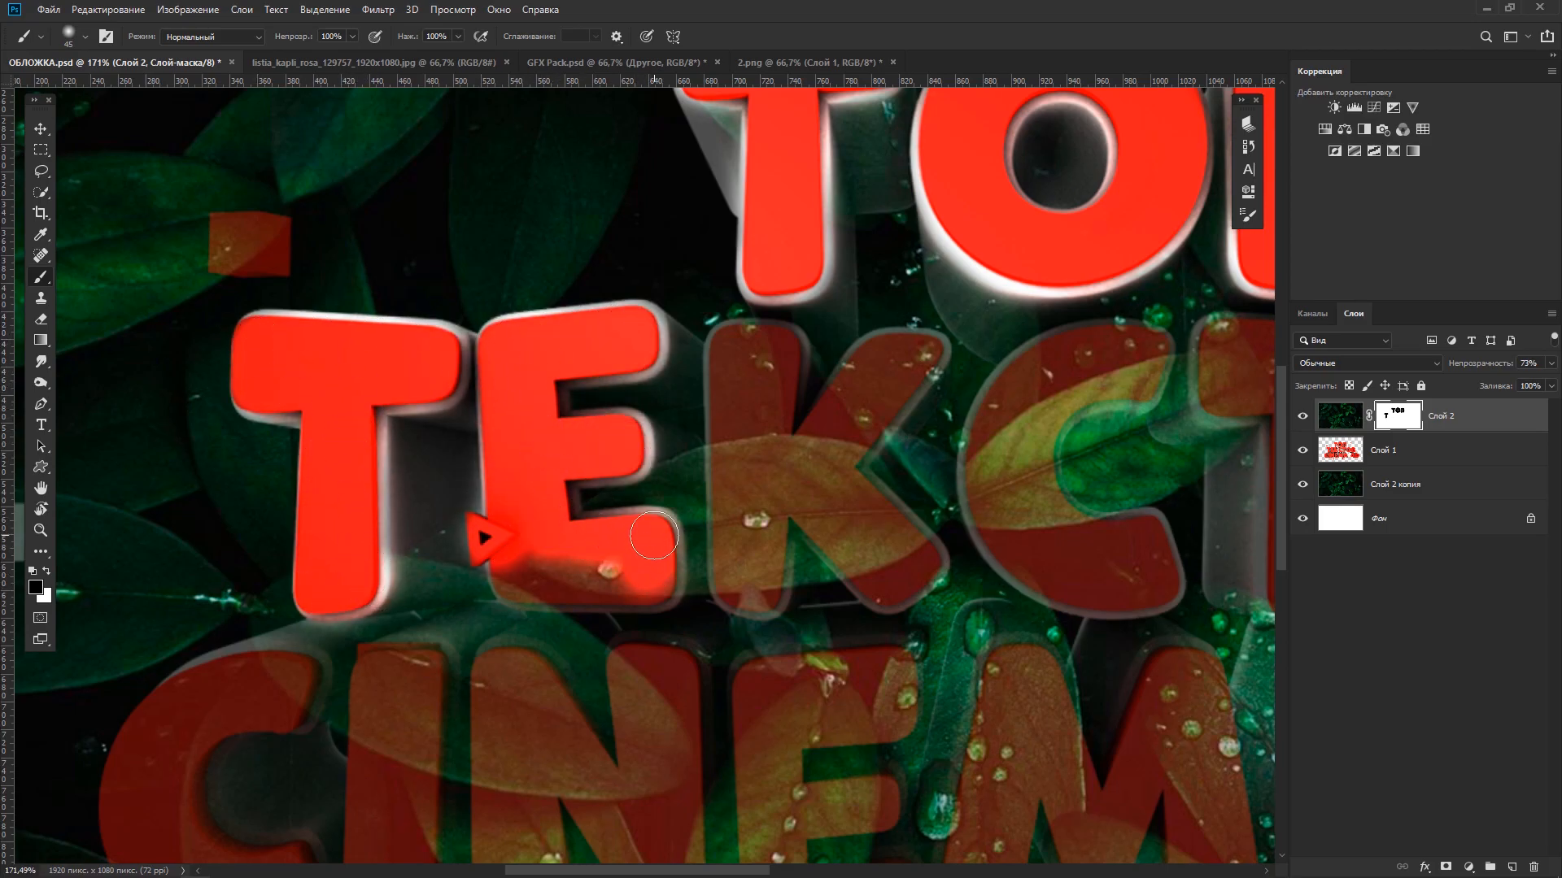
mouse_move(697, 497)
mouse_down()
mouse_move(894, 570)
mouse_move(927, 350)
mouse_up()
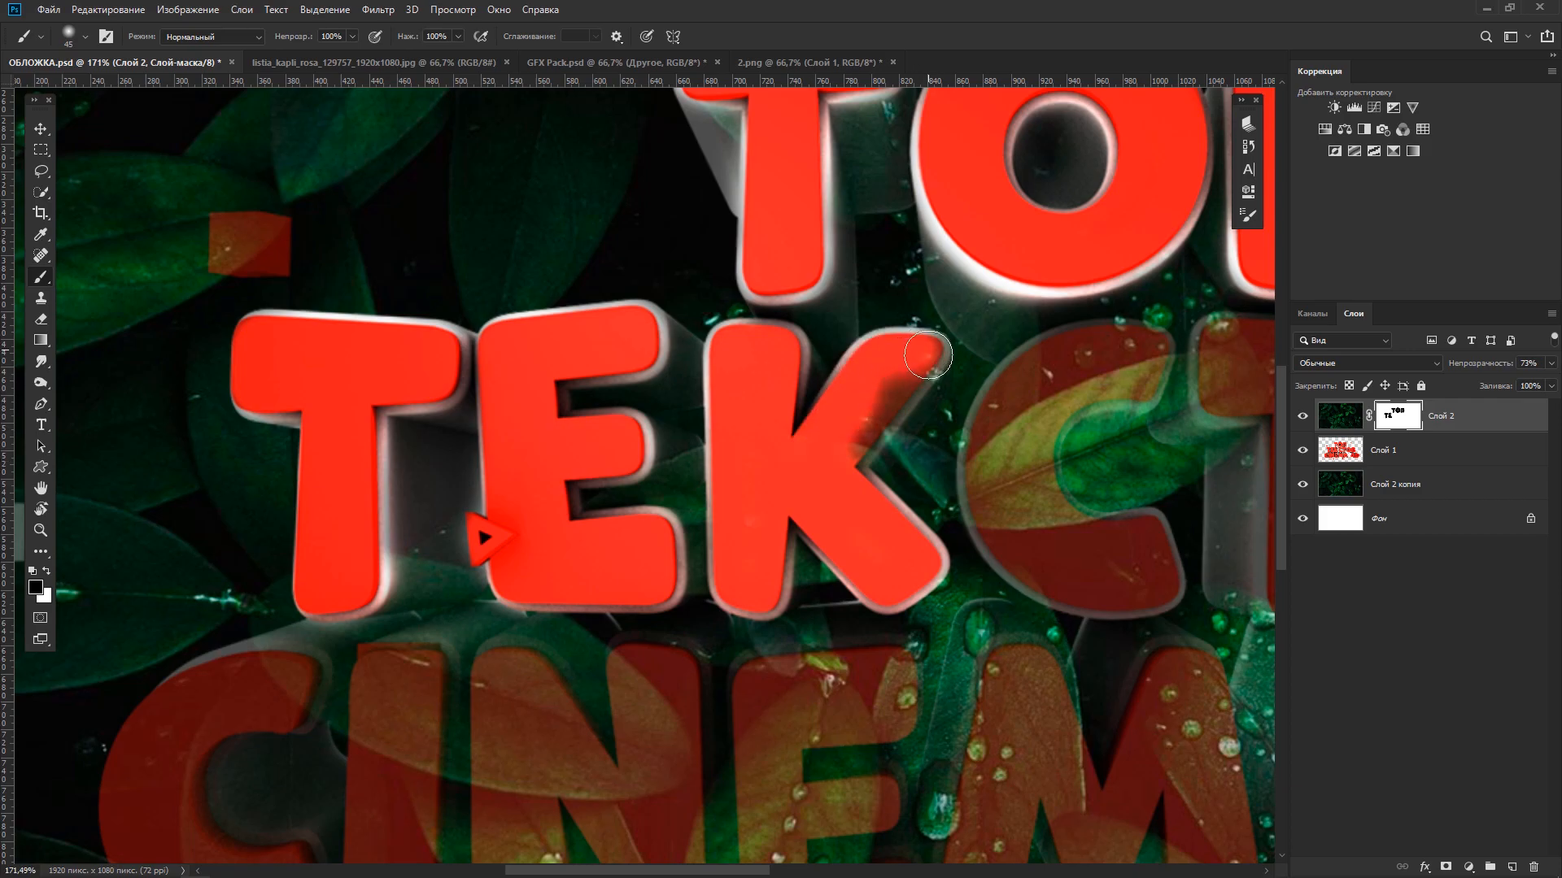
Paint the Слой 2 mask over the letters СТОВ, keeping the leaf that overlaps Т and О.
mouse_move(1028, 452)
mouse_down()
mouse_move(1001, 538)
mouse_move(519, 479)
mouse_up()
mouse_move(742, 358)
mouse_down()
mouse_move(745, 335)
mouse_move(773, 372)
mouse_move(801, 588)
mouse_up()
drag(927, 602, 636, 575)
mouse_move(846, 309)
mouse_down()
mouse_move(799, 382)
mouse_move(901, 531)
mouse_move(882, 366)
mouse_up()
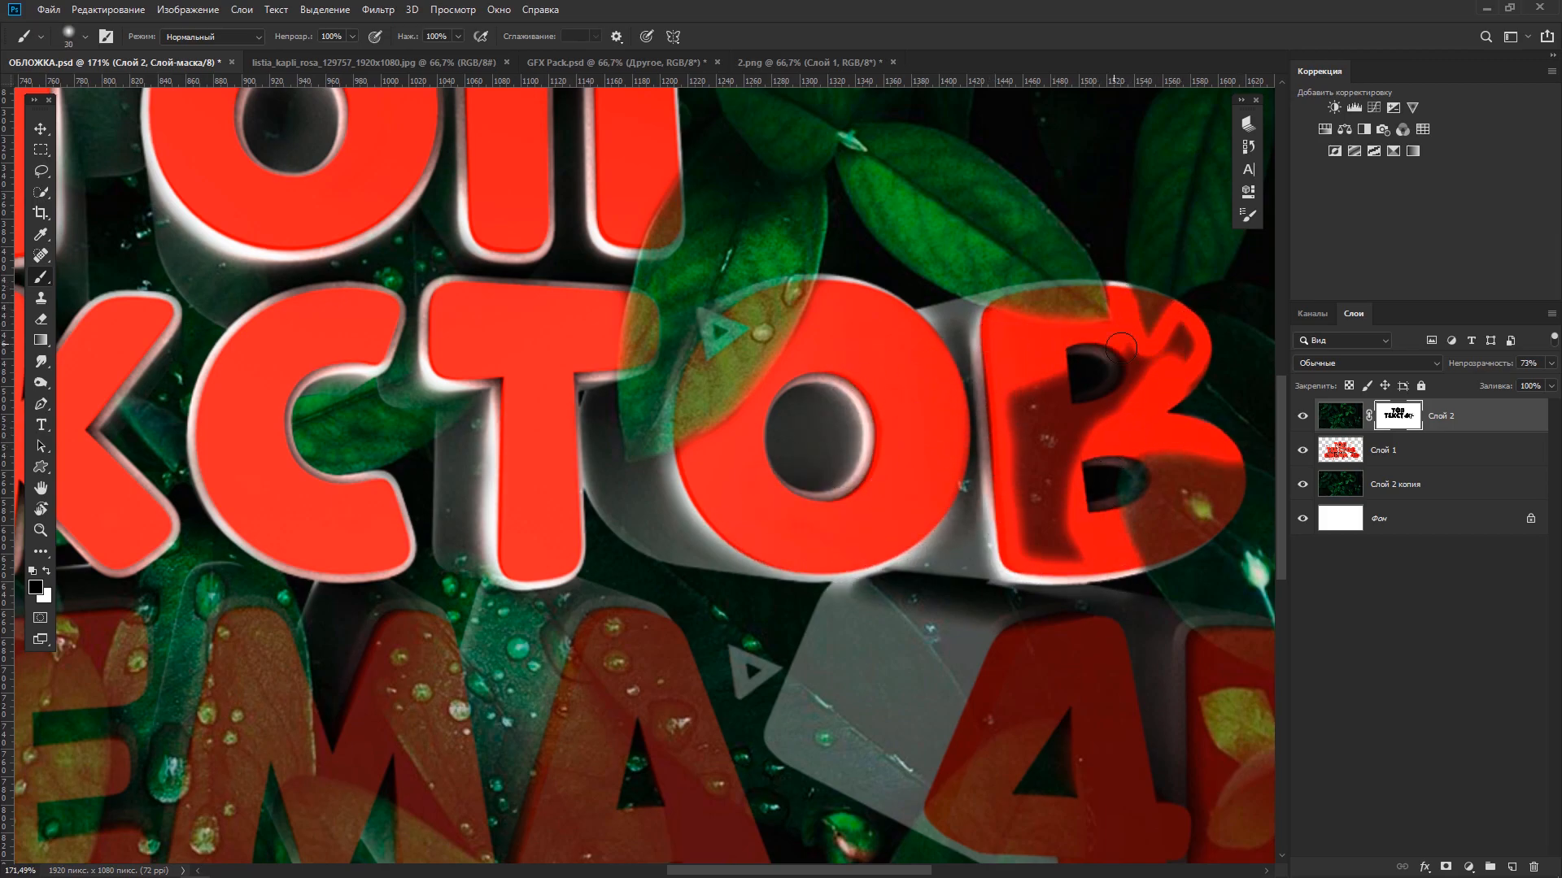
drag(1079, 352, 1042, 527)
drag(1081, 610, 1032, 503)
Enlarge the brush and paint the Слой 2 mask over CINEMA 4D to reveal the whole line of text.
key(bracketright)
key(bracketright)
key(bracketright)
drag(682, 210, 665, 222)
mouse_move(1045, 537)
mouse_down()
mouse_move(920, 711)
mouse_move(1078, 773)
mouse_up()
drag(1128, 768, 703, 671)
mouse_move(732, 431)
mouse_down()
mouse_move(934, 523)
mouse_move(805, 691)
mouse_move(734, 610)
mouse_up()
drag(183, 463, 777, 440)
mouse_move(736, 415)
mouse_down()
mouse_move(798, 453)
mouse_move(709, 646)
mouse_up()
drag(350, 586, 662, 575)
mouse_move(647, 638)
mouse_down()
mouse_move(664, 522)
mouse_move(687, 647)
mouse_move(850, 387)
mouse_move(897, 631)
mouse_up()
mouse_move(509, 427)
mouse_down()
mouse_move(433, 406)
mouse_move(574, 635)
mouse_up()
drag(440, 537, 899, 520)
mouse_move(553, 378)
mouse_down()
mouse_move(542, 618)
mouse_move(813, 411)
mouse_move(637, 412)
mouse_move(411, 377)
mouse_move(404, 609)
mouse_up()
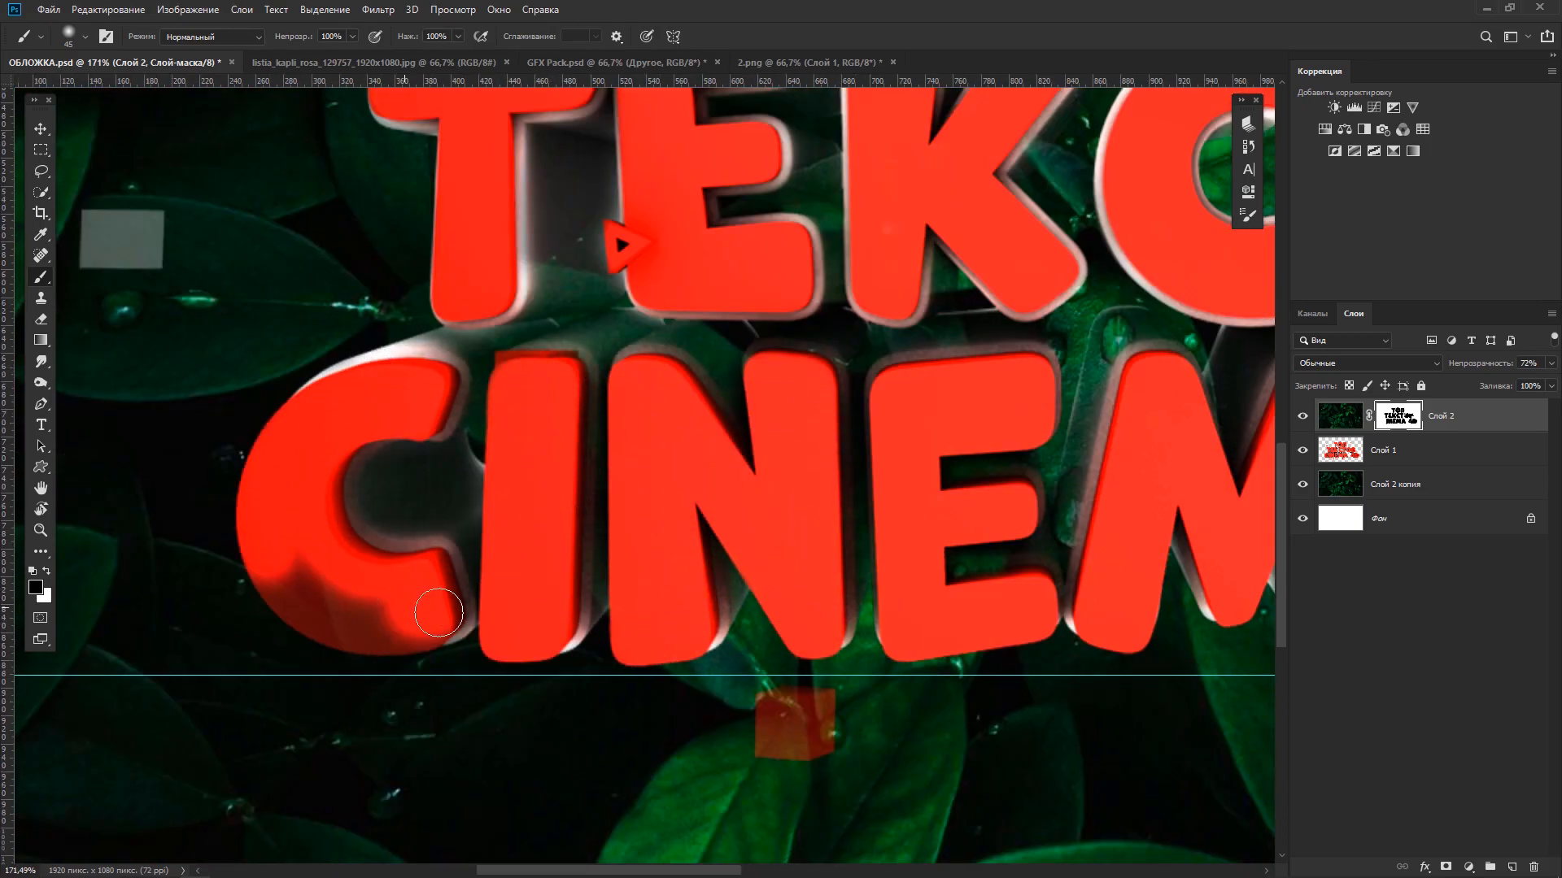
Restore Слой 2 to 100% opacity and partially reveal the 3D sides of ТОП and ТЕКСТОВ with a 46% opacity brush.
alt+scroll(802, 736, down, 8)
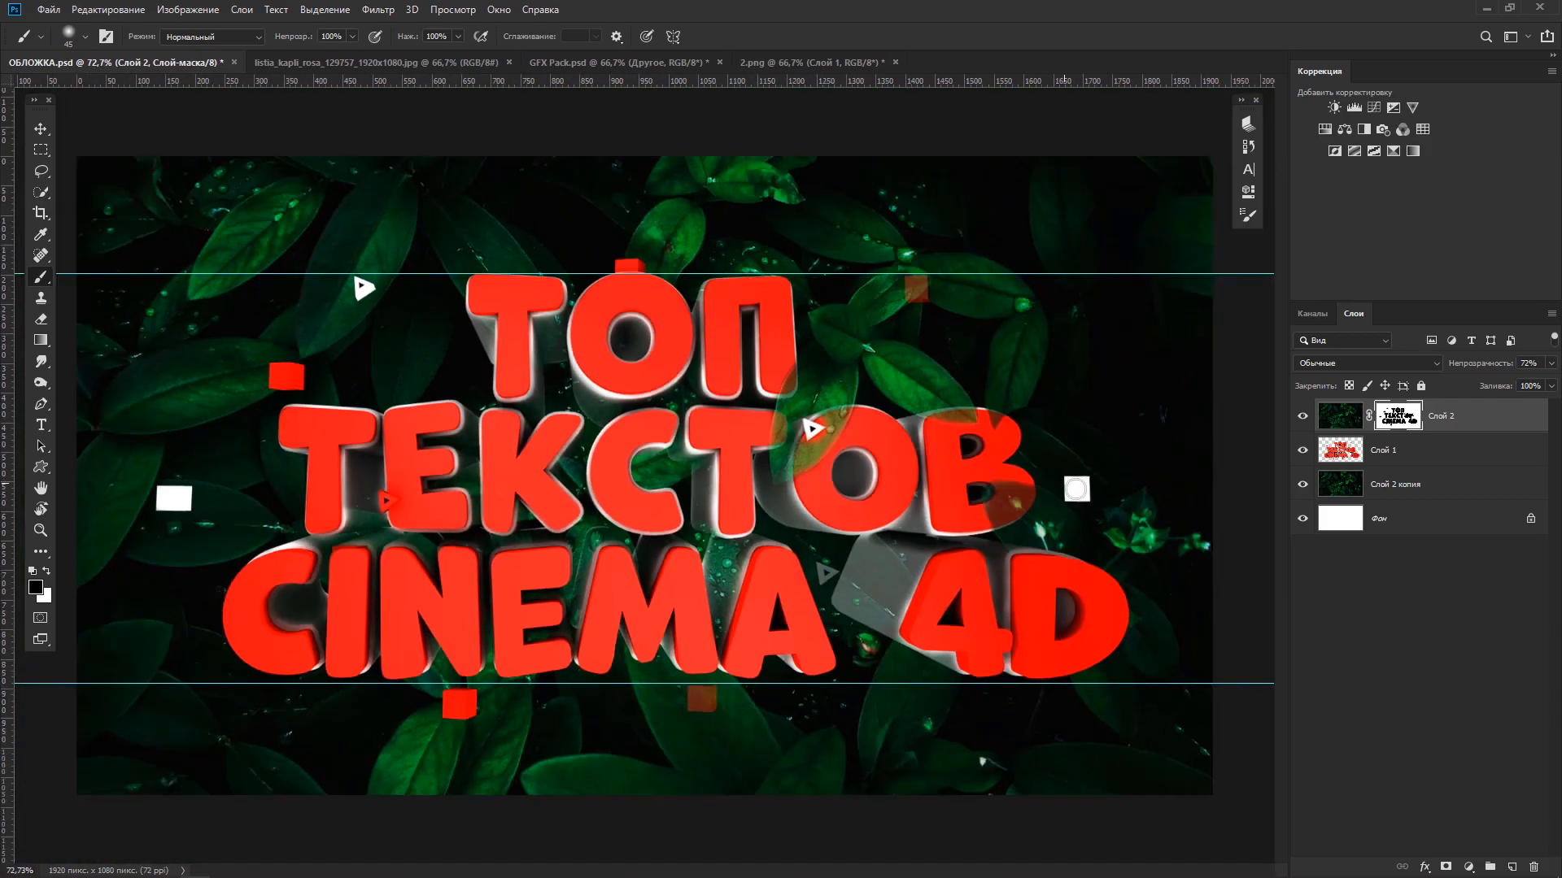
drag(1470, 364, 1497, 368)
drag(296, 37, 251, 39)
alt+scroll(507, 379, up, 8)
drag(600, 272, 570, 334)
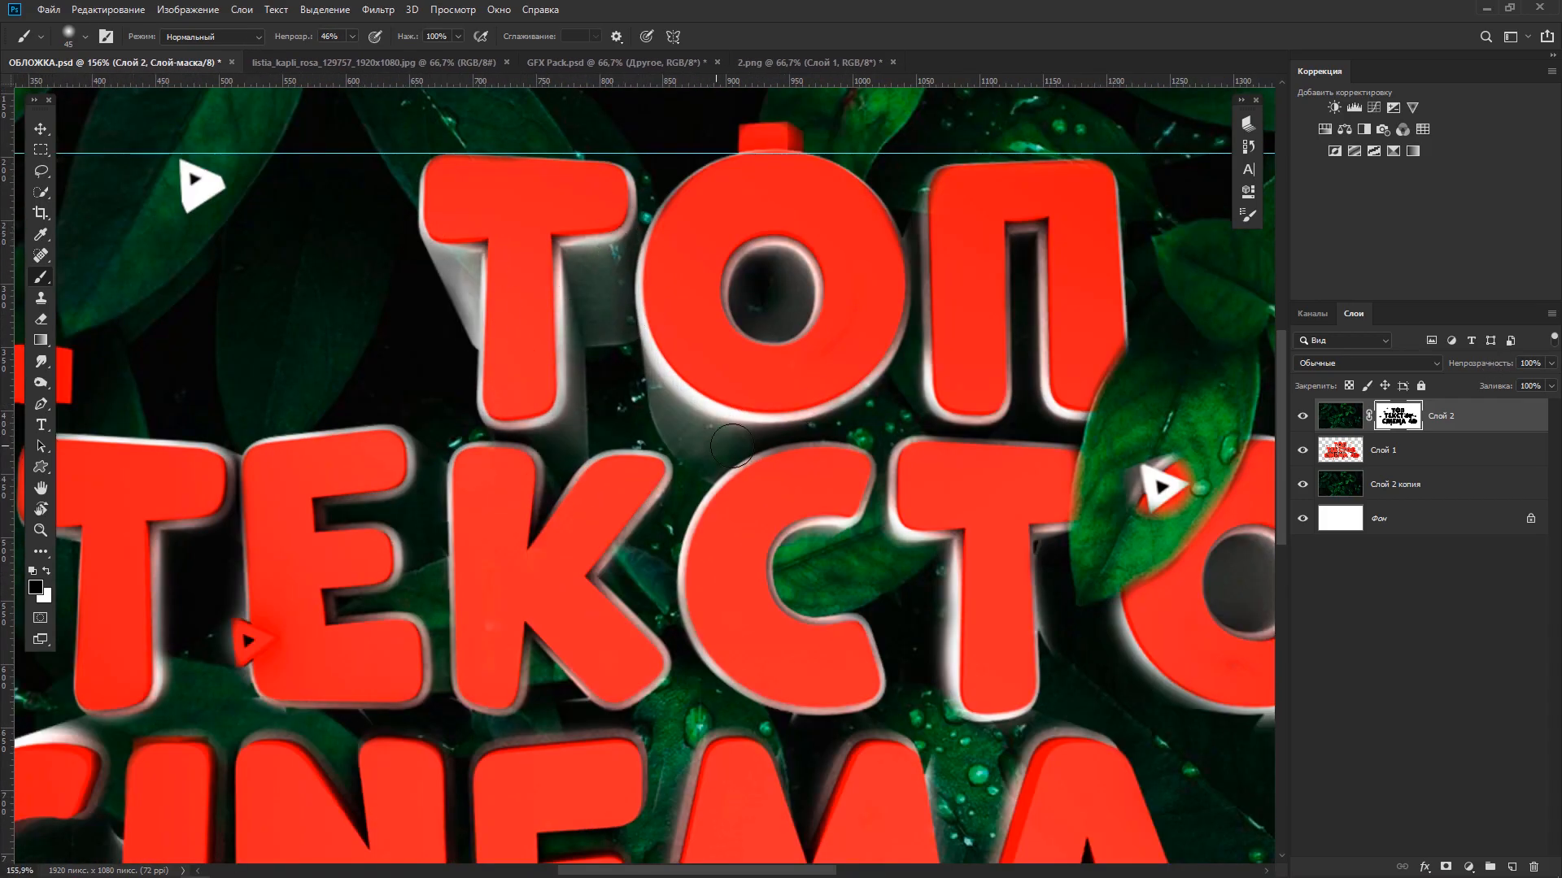
drag(358, 512, 216, 540)
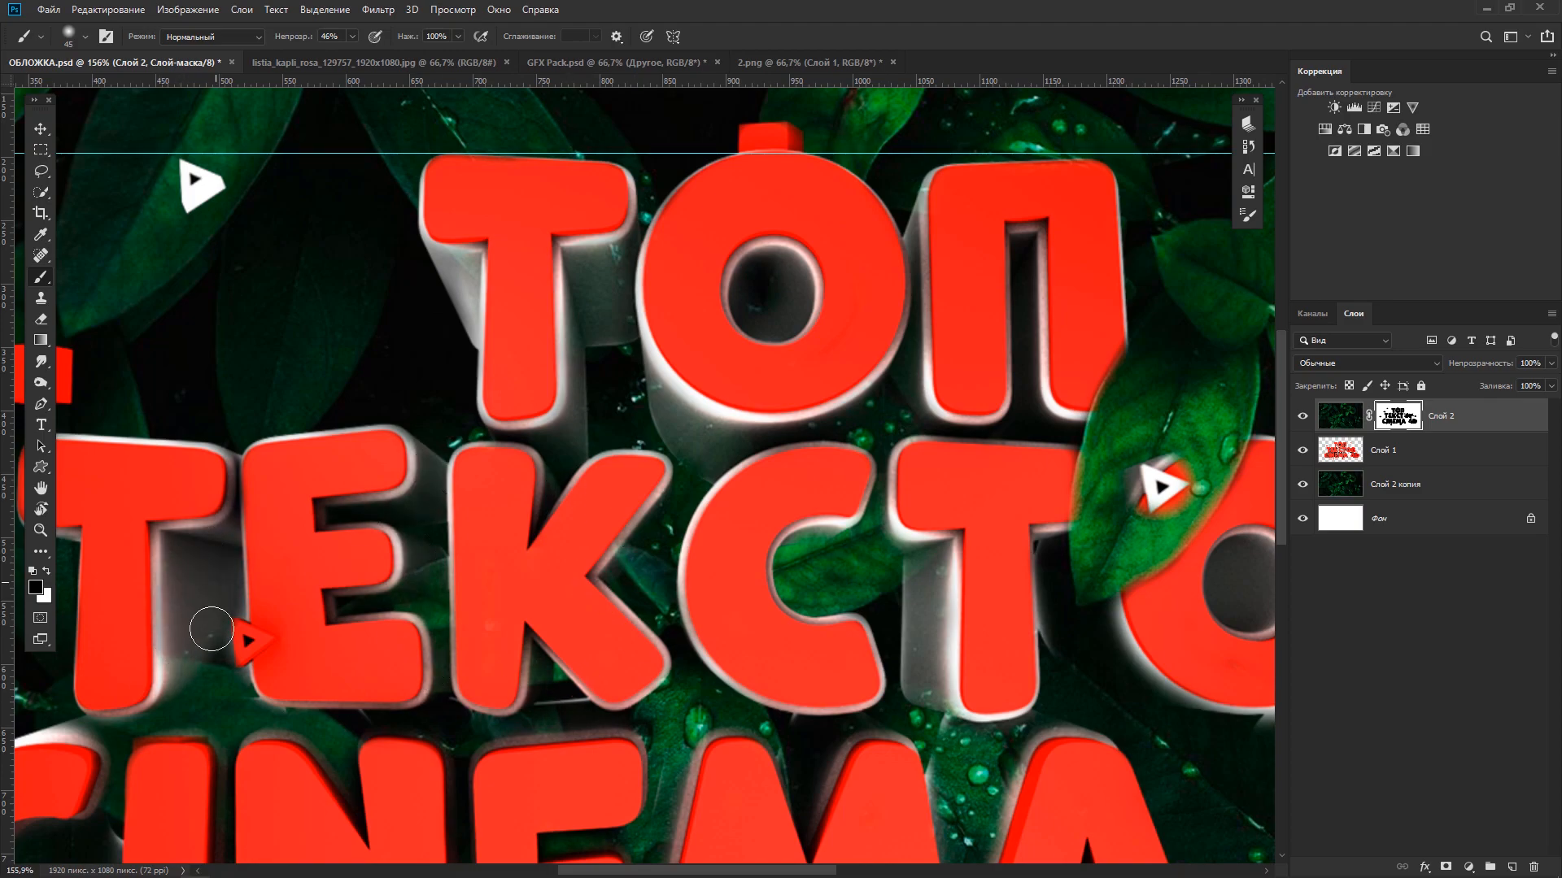
Reveal the white 3D sides of the CINEMA 4D letters on the Слой 2 mask with a larger brush.
alt+scroll(537, 632, down, 4)
drag(1027, 728, 1090, 773)
key(bracketright)
key(bracketright)
key(bracketright)
key(bracketright)
key(bracketright)
alt+scroll(1104, 812, down, 4)
drag(866, 609, 985, 606)
mouse_move(842, 598)
mouse_down()
mouse_move(893, 557)
mouse_move(874, 586)
mouse_move(935, 594)
mouse_up()
Restore the leaf over Т and О with a small white mask brush, cleaning the area around the white triangle.
key(x)
alt+scroll(932, 521, up, 2)
key(bracketleft)
key(bracketleft)
key(bracketleft)
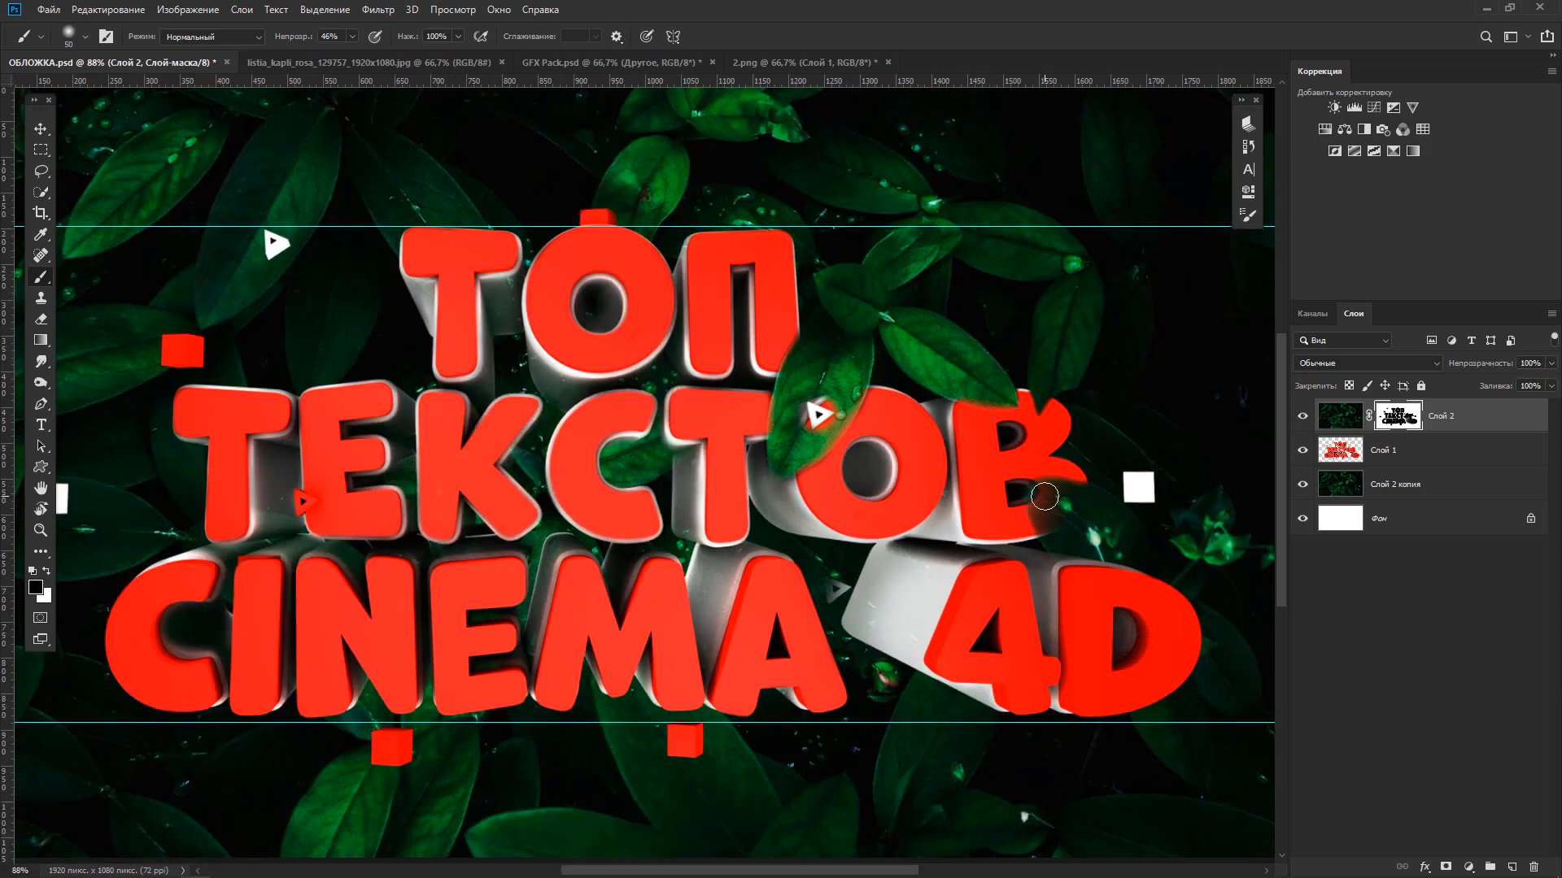
alt+scroll(757, 438, up, 12)
key(bracketleft)
key(bracketleft)
key(bracketleft)
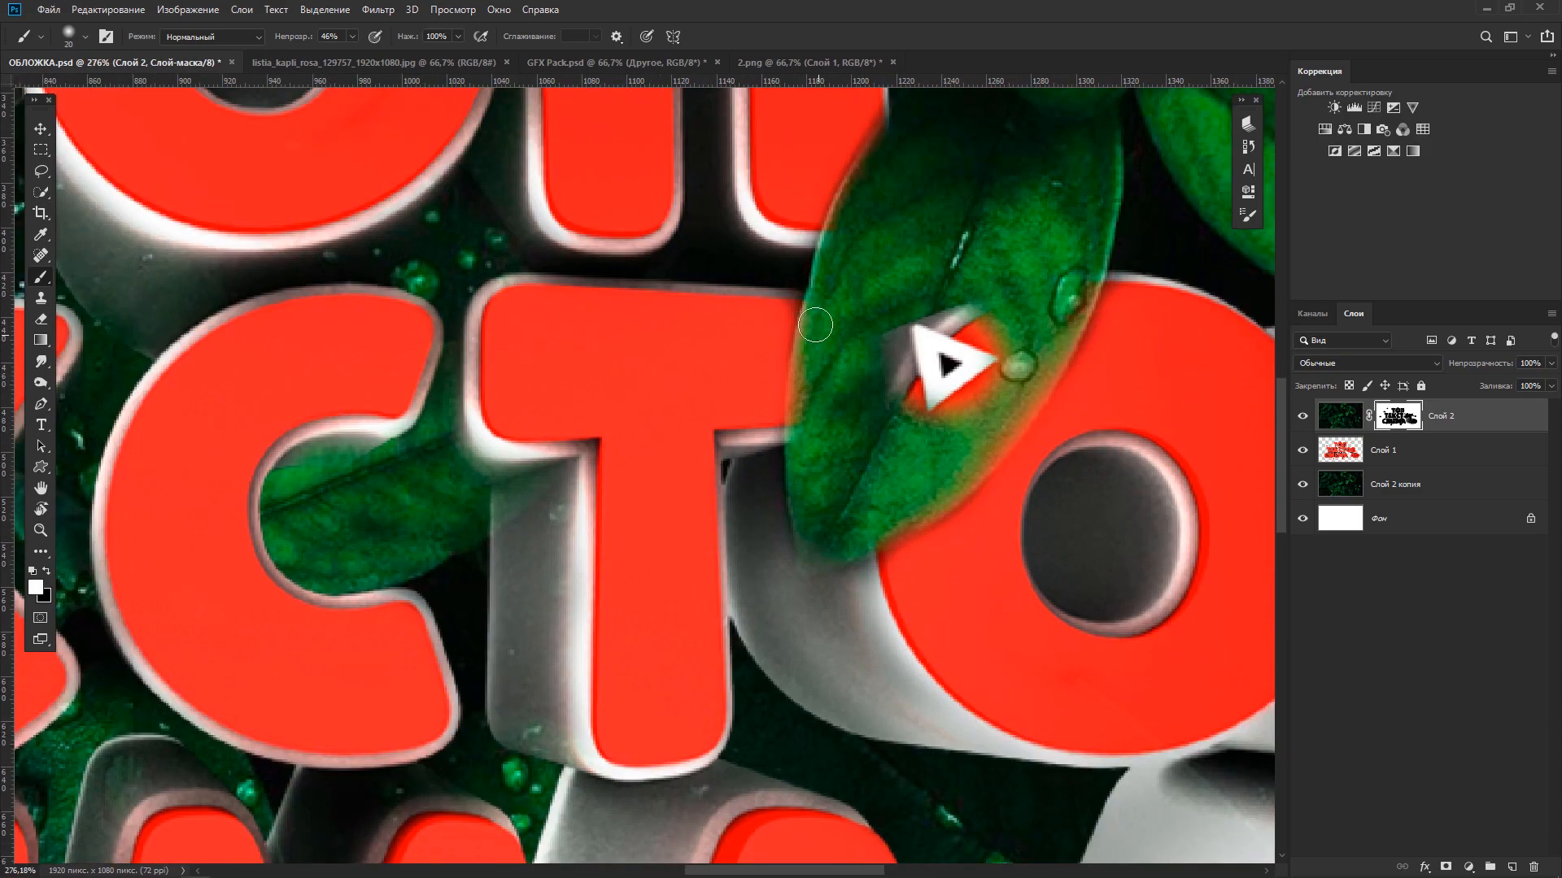
drag(943, 423, 1005, 336)
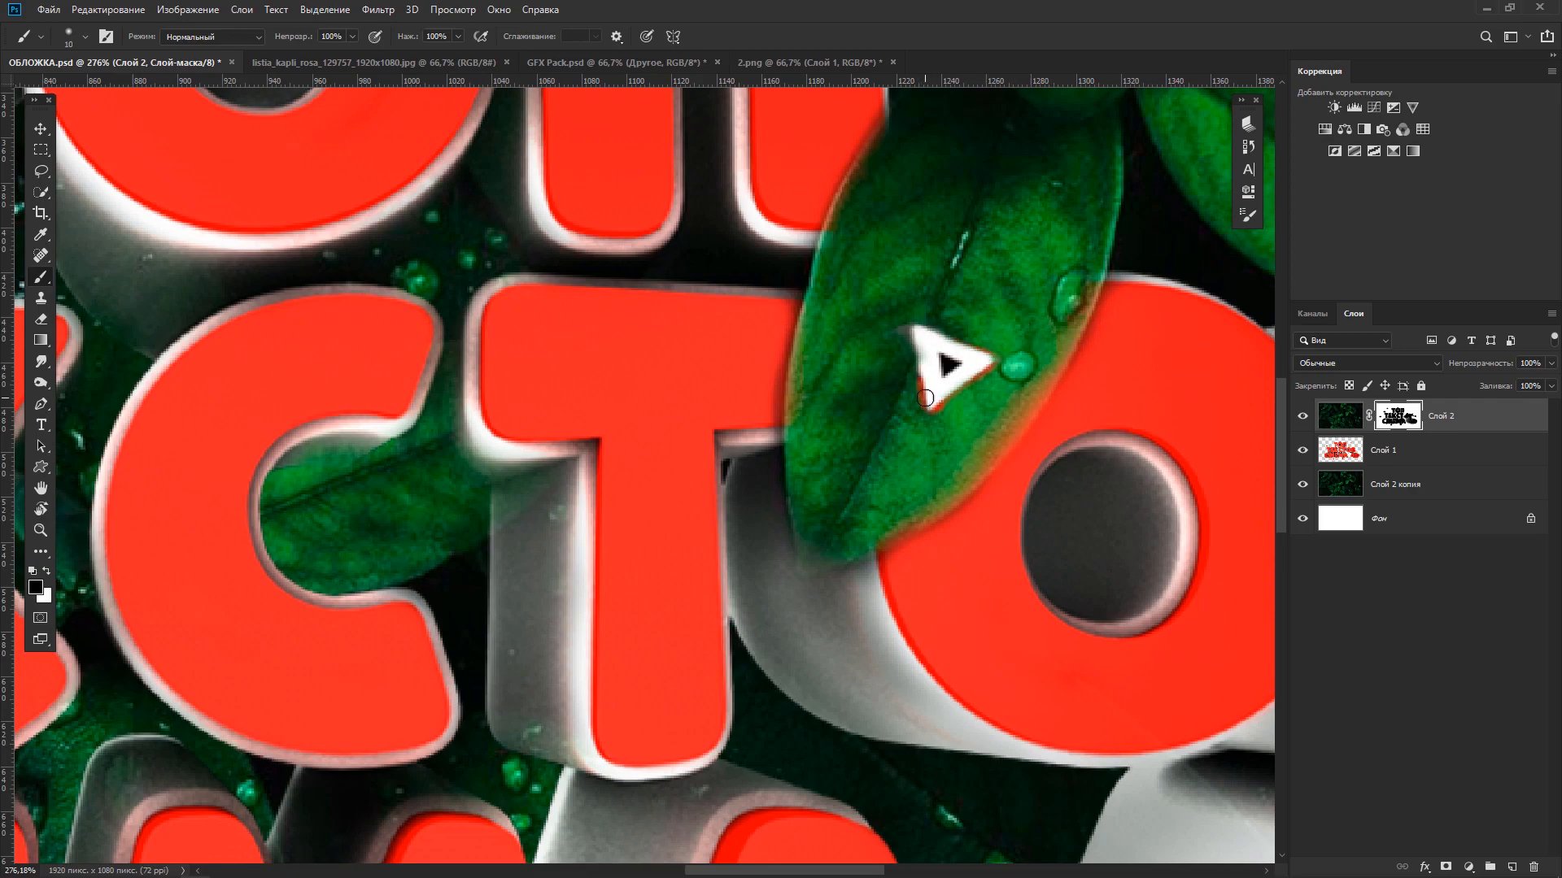
Refine the mask edges of the leaf overlapping ТЕКСТОВ with a small brush at 100% opacity, alternating black and white.
alt+scroll(937, 492, down, 15)
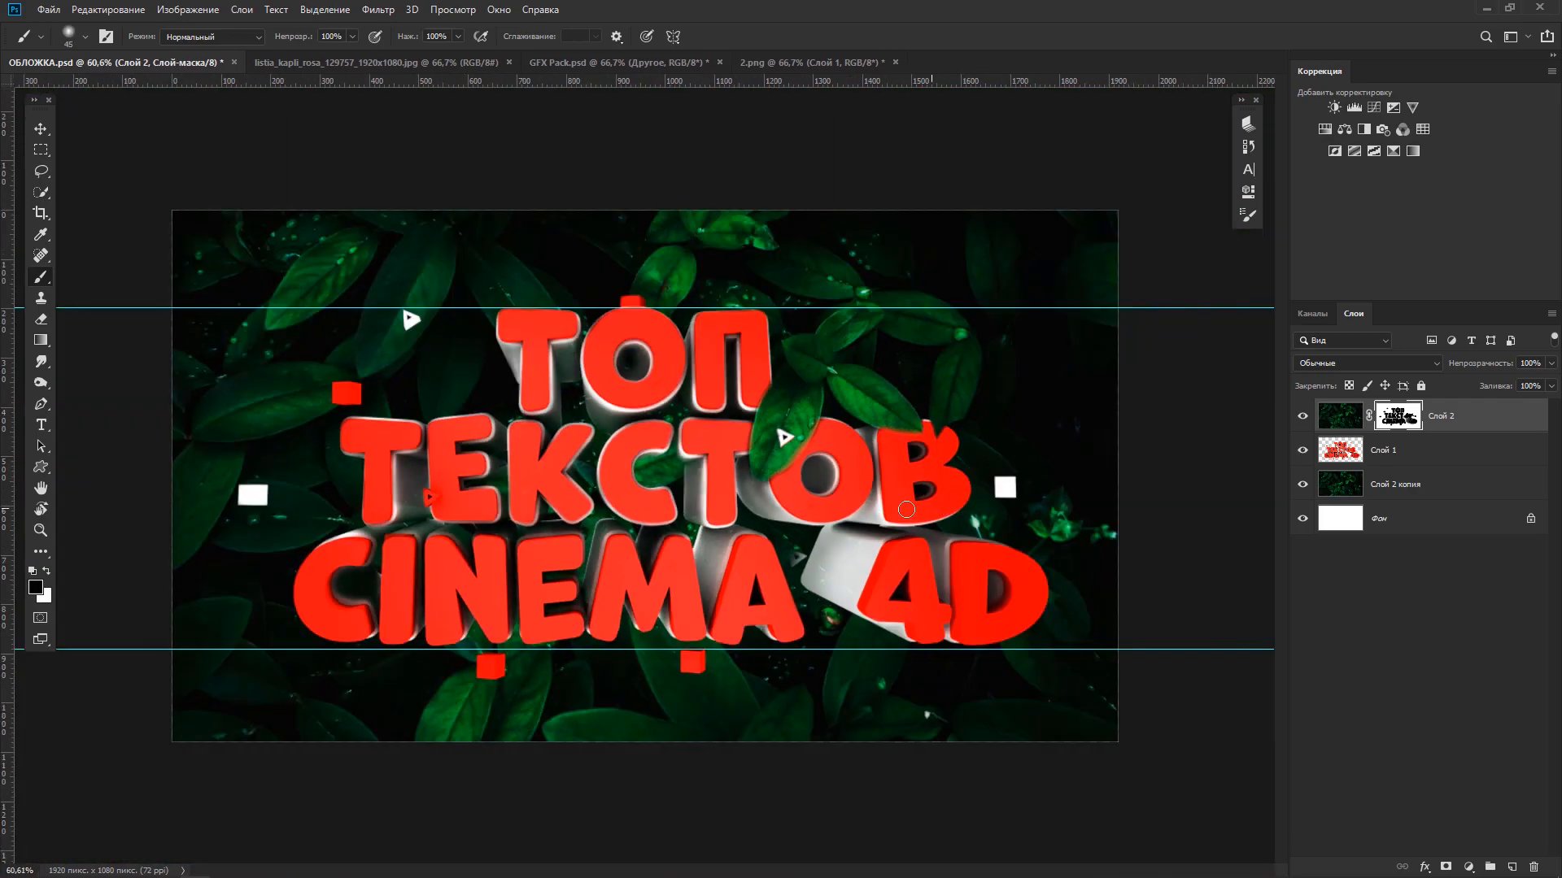
alt+scroll(727, 496, up, 8)
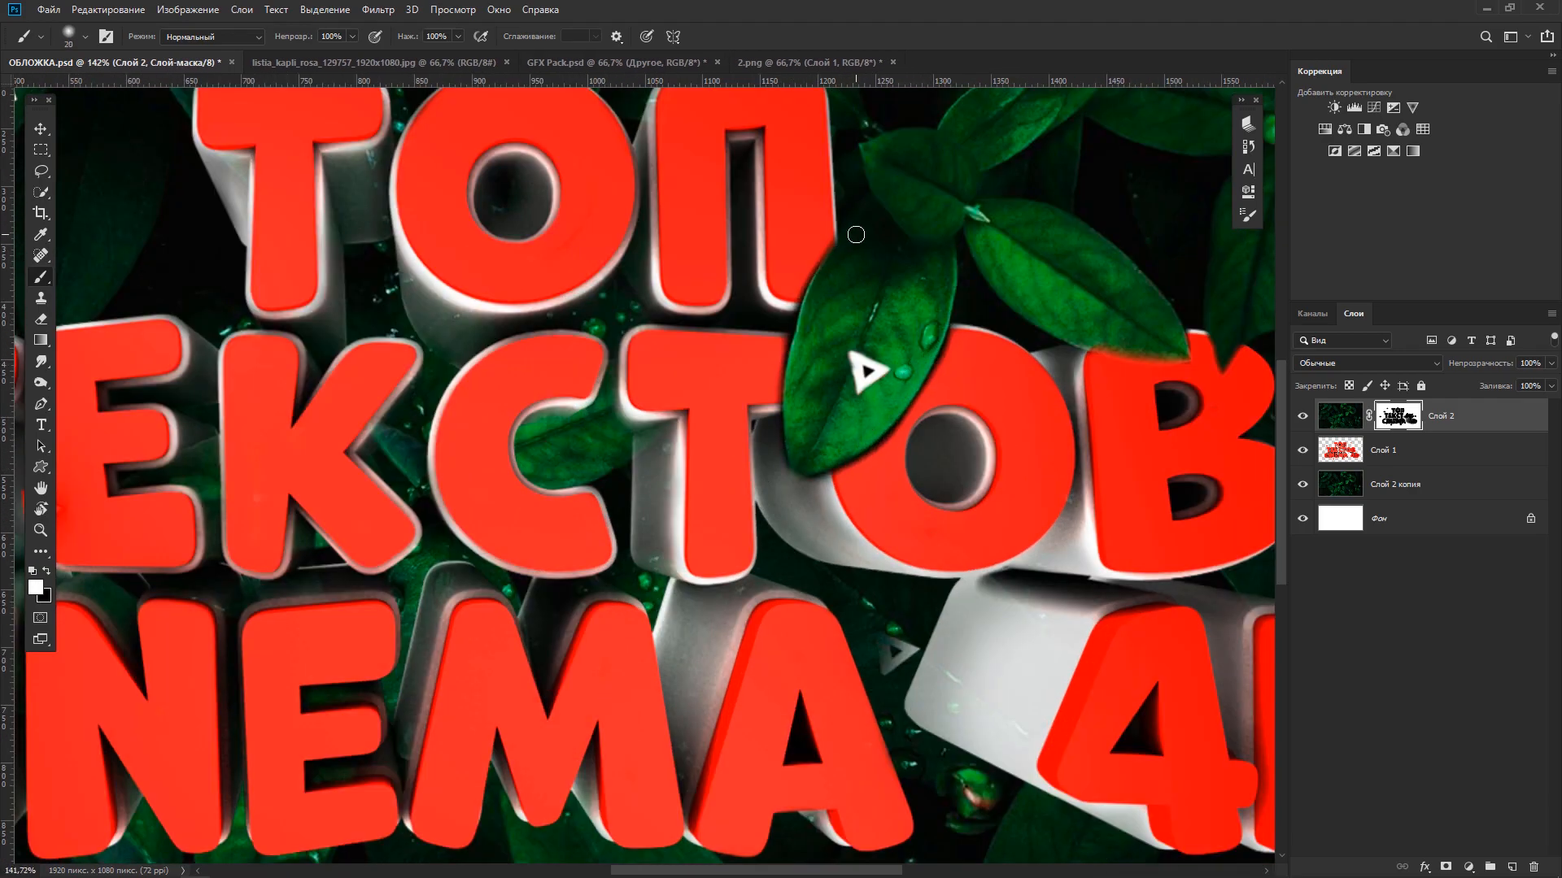
alt+scroll(849, 241, down, 8)
alt+scroll(953, 485, up, 10)
key(x)
key(bracketright)
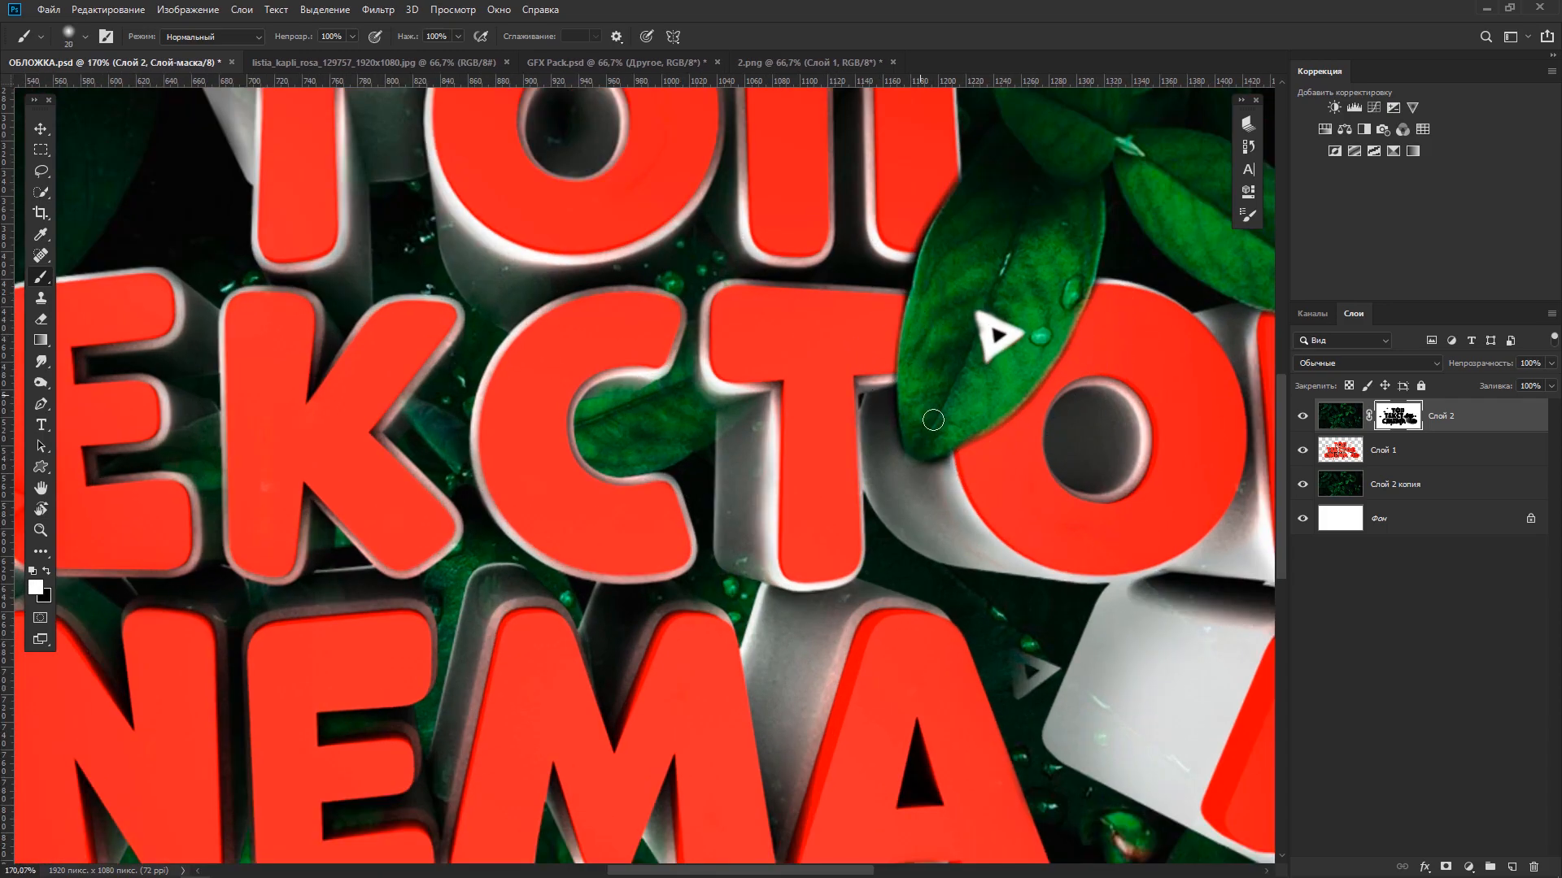
alt+scroll(920, 405, down, 6)
Bring the particle overlay layer 4 from GFX Pack.psd into ОБЛОЖКА.psd and scale it to cover the canvas.
key(v)
click(563, 63)
drag(1356, 744, 632, 483)
key(ctrl+t)
drag(1055, 641, 1392, 732)
drag(897, 625, 761, 567)
drag(1239, 703, 1097, 645)
key(Return)
Find effect layer 10 in the folders of GFX Pack.psd and bring it into ОБЛОЖКА.psd.
click(520, 63)
click(1321, 612)
click(1302, 613)
click(1302, 653)
click(1362, 653)
click(1321, 653)
scroll(1383, 673, down, 7)
drag(1361, 706, 465, 413)
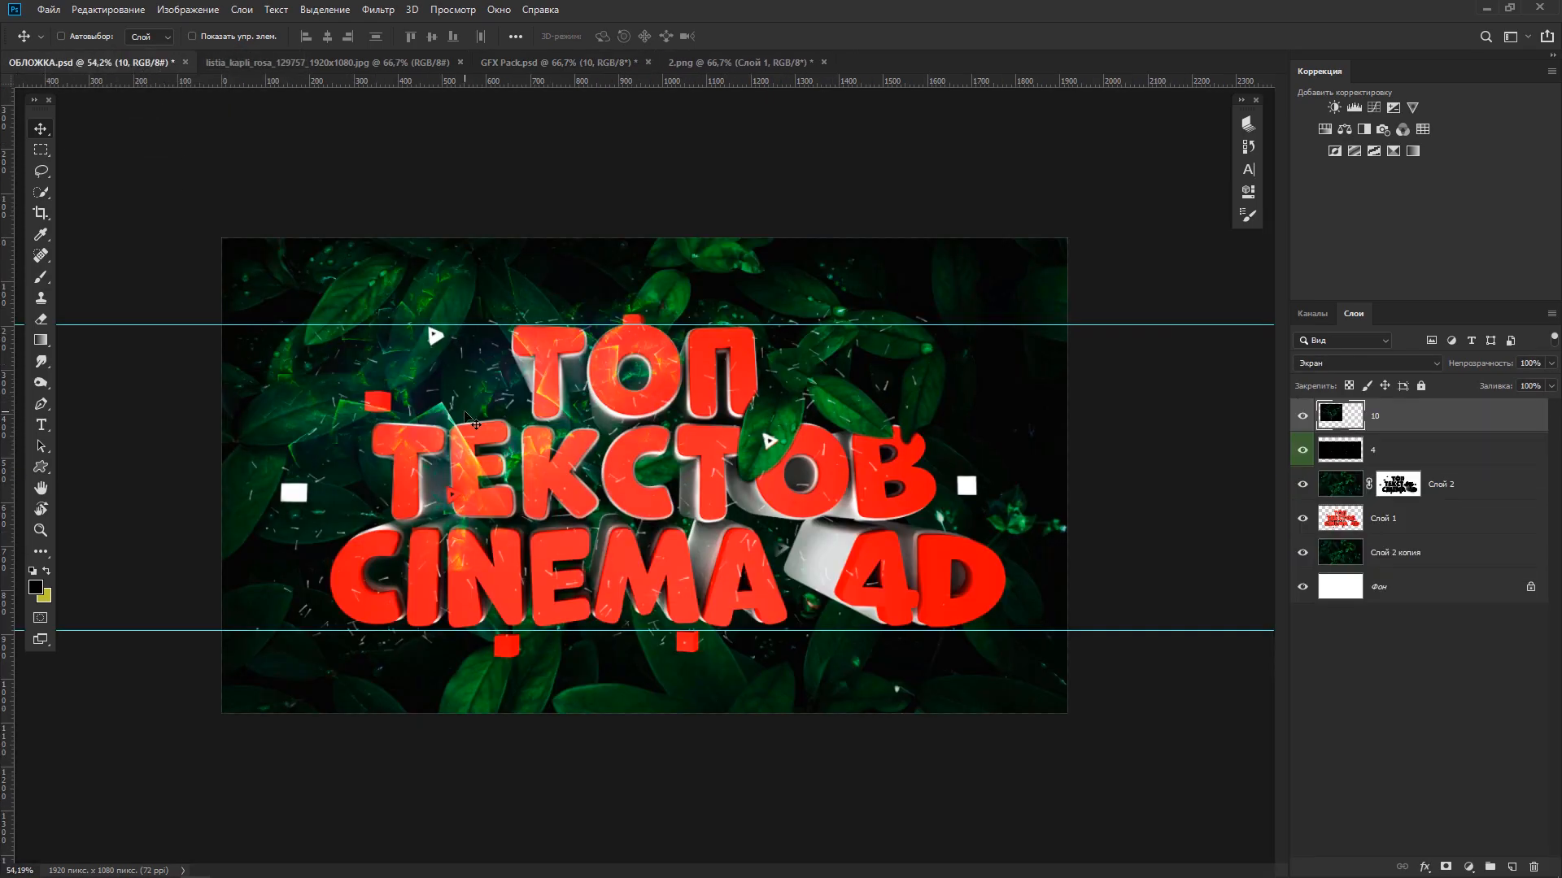
Move layer 10 beneath layer 4 and position it over the left half of the cover with Free Transform.
drag(1346, 416, 1343, 457)
key(ctrl+t)
drag(708, 570, 739, 317)
drag(479, 515, 380, 547)
drag(626, 370, 719, 376)
drag(760, 355, 762, 399)
drag(544, 386, 553, 398)
click(779, 37)
Add a mask to layer 10 and brush it in black to clear the effect from the letters.
click(1446, 867)
key(b)
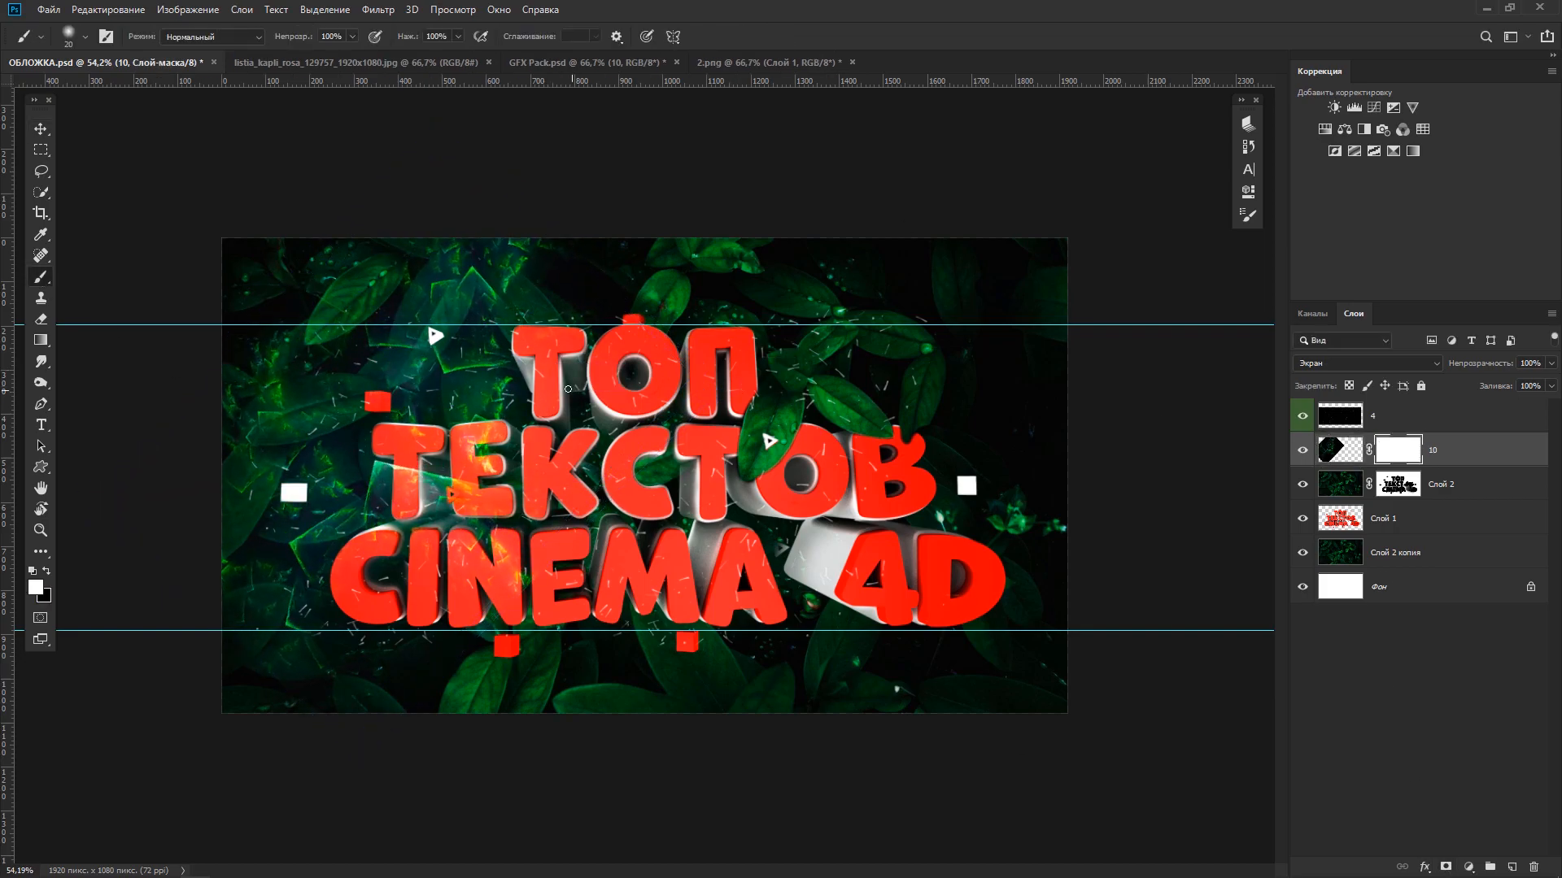
alt+scroll(618, 485, up, 5)
mouse_move(277, 483)
mouse_down()
mouse_move(407, 520)
mouse_move(402, 405)
mouse_up()
alt+scroll(508, 272, down, 5)
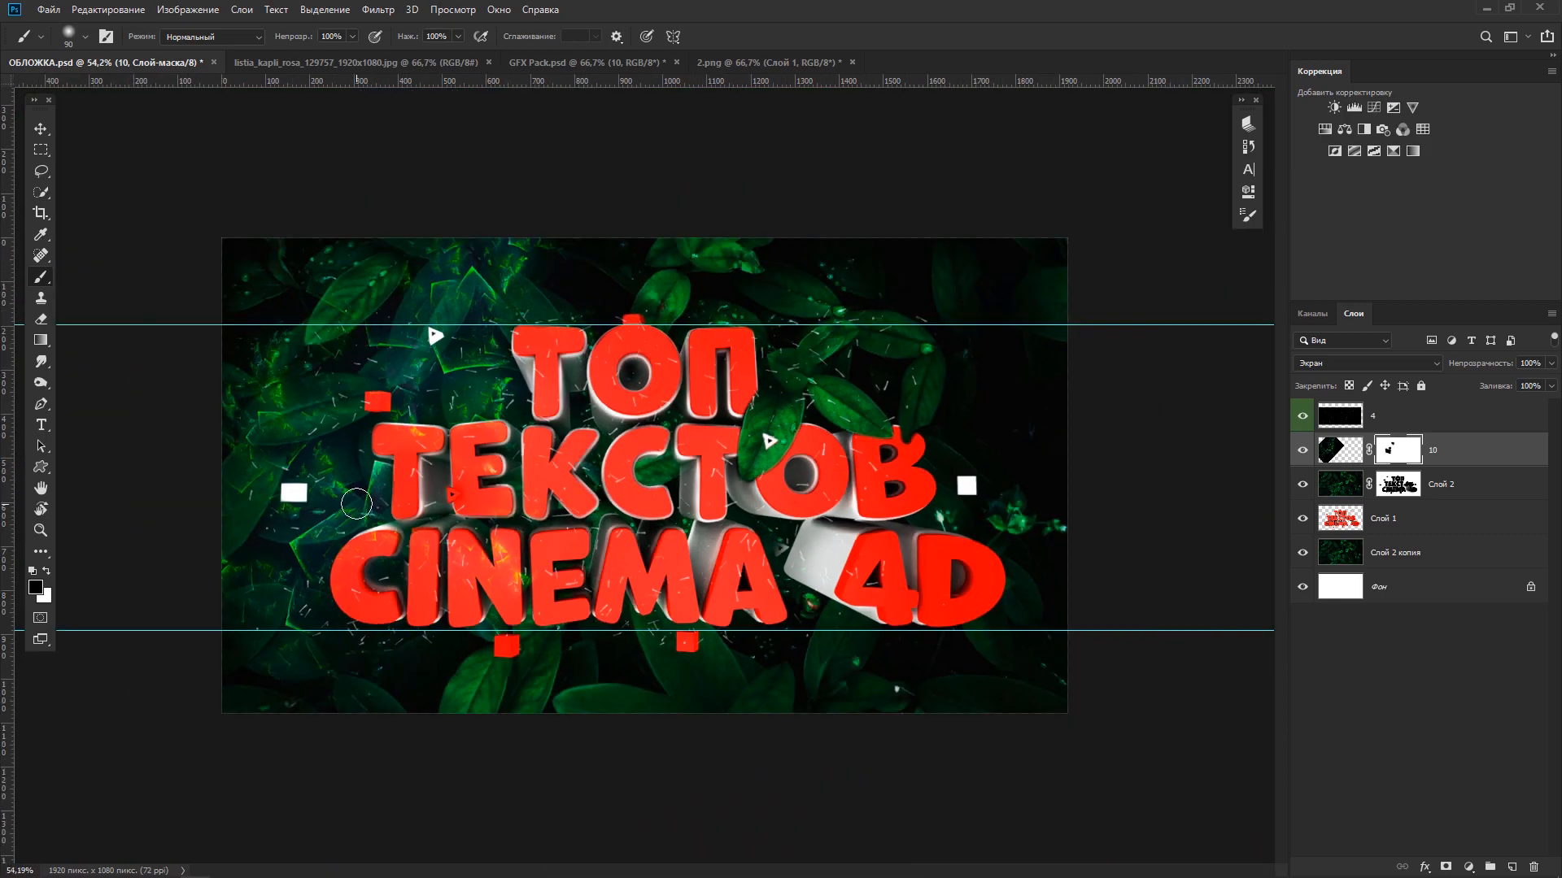
Duplicate masked layer 10, giving the copy 69% opacity, and group both layers.
key(ctrl+j)
ctrl+click(1474, 486)
click(1490, 867)
Paint black on the mask of layer 10 копия to clear its effect from the text.
click(1321, 444)
click(1301, 471)
click(1302, 471)
click(1419, 471)
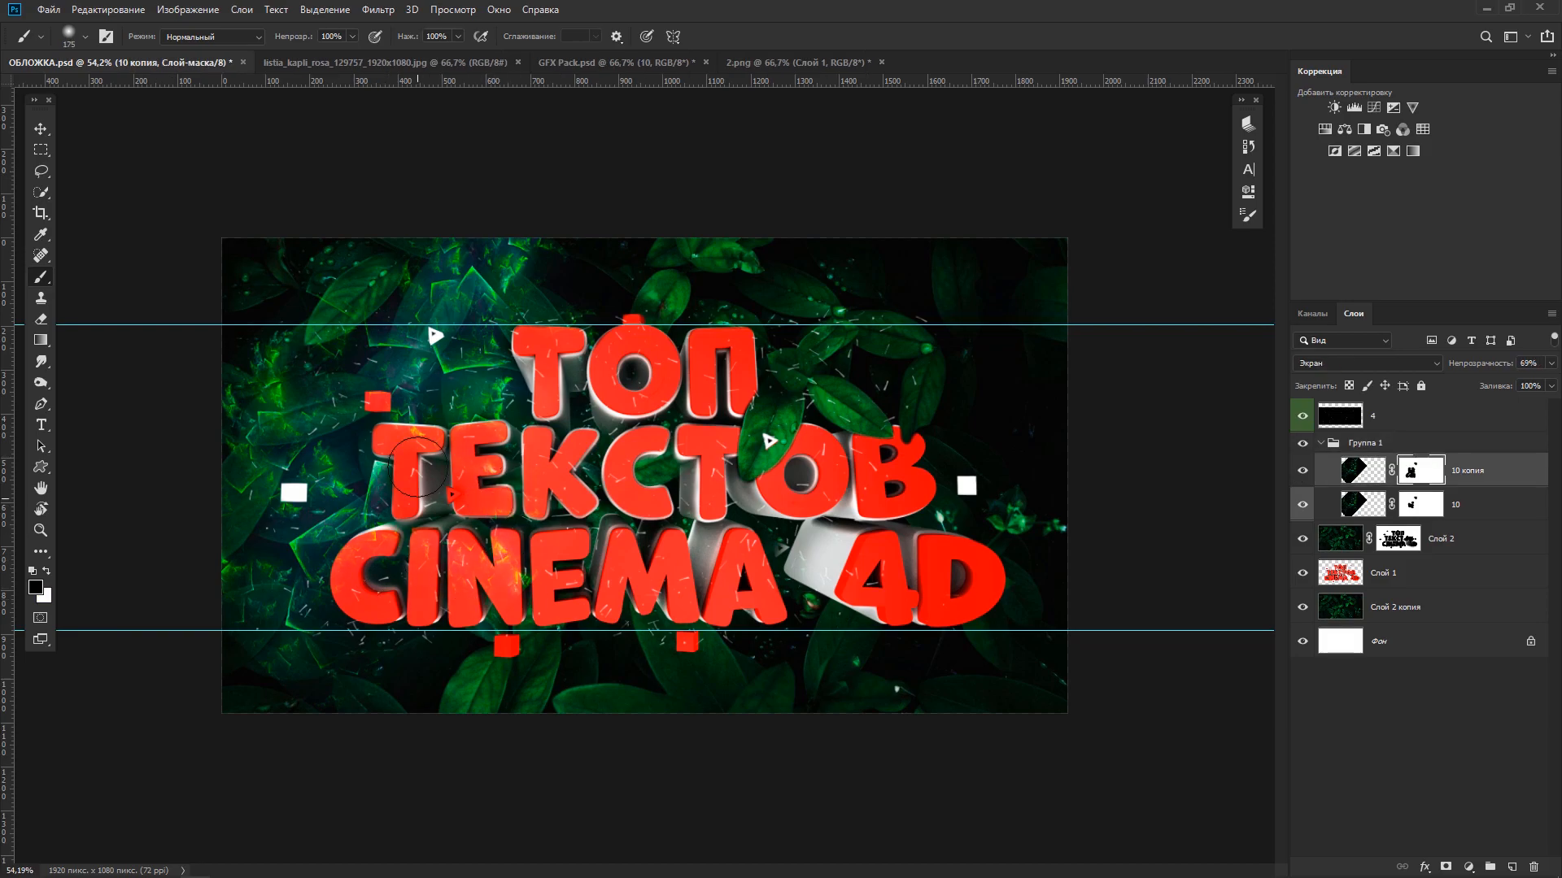
Duplicate Группа 1, flip the copy horizontally, and place it over the right half of the cover.
click(1321, 444)
click(1302, 445)
click(1302, 445)
key(ctrl+j)
key(ctrl+t)
right_click(423, 471)
click(509, 674)
drag(464, 508, 923, 547)
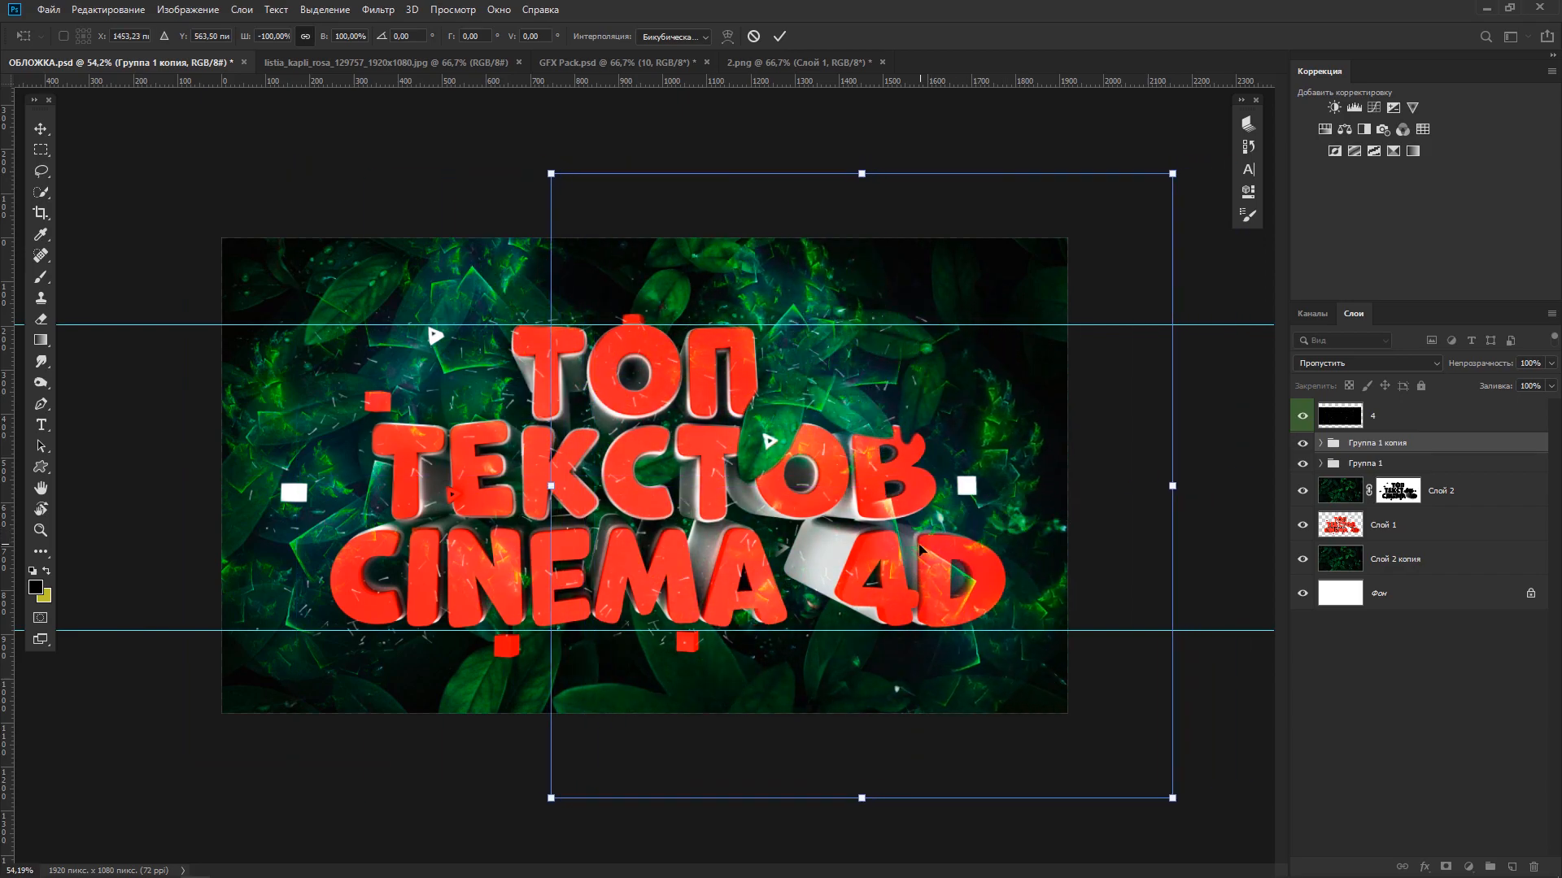
key(Return)
Brush both layer masks in Группа 1 копия in black to clear the mirrored effect from the text.
click(1321, 443)
click(1302, 470)
click(1420, 504)
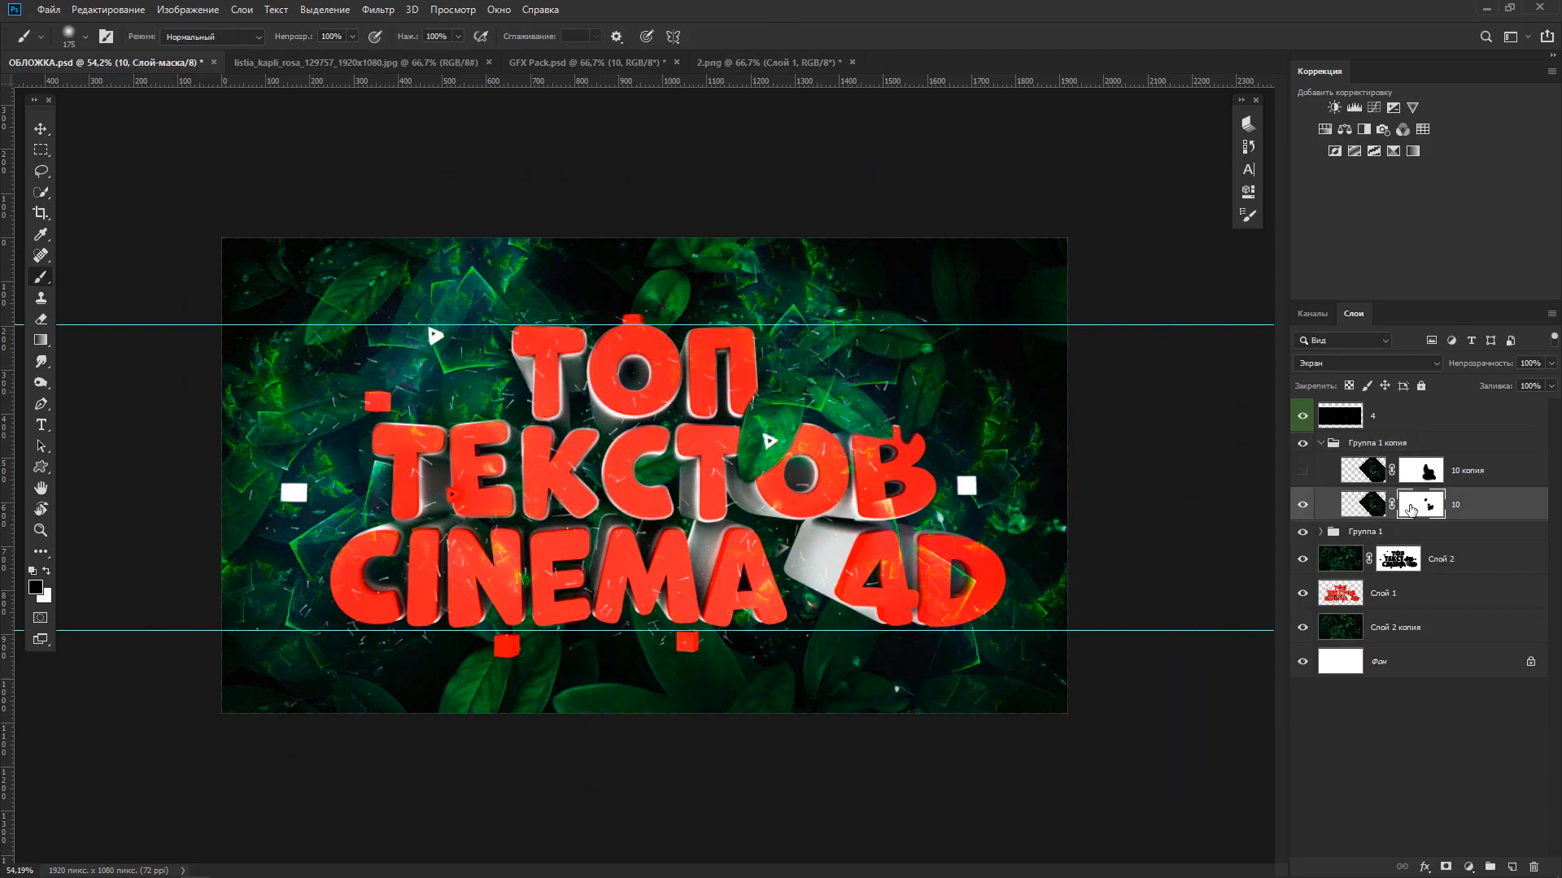
click(1302, 471)
click(1421, 471)
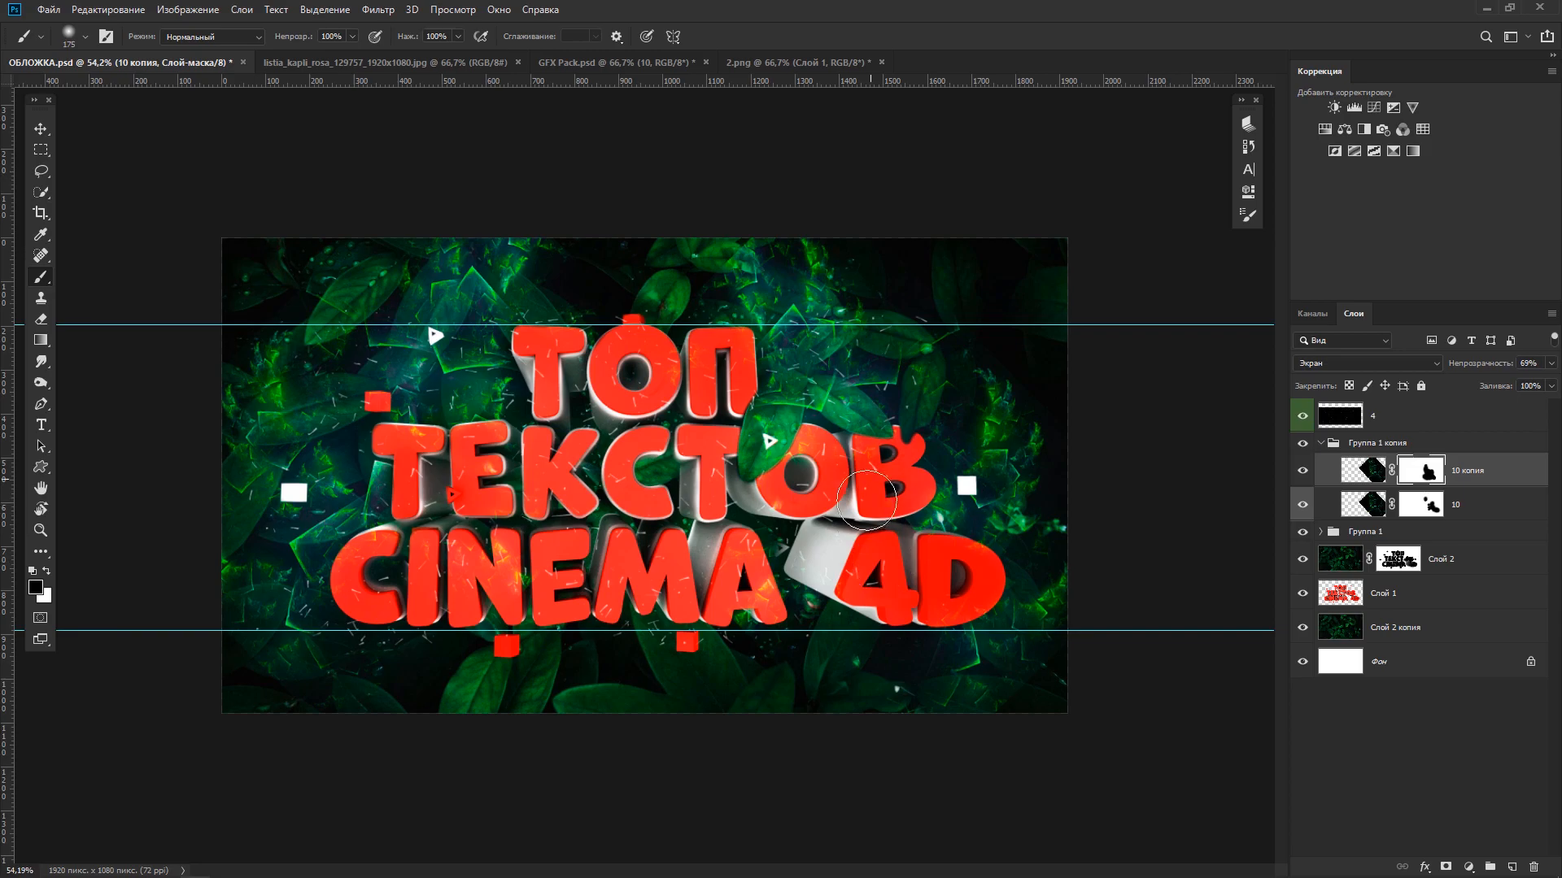
click(1320, 443)
Create a layer above layer 4 in Linear Dodge (Add) mode and paint a soft bright green spot on it.
click(1399, 421)
click(1512, 867)
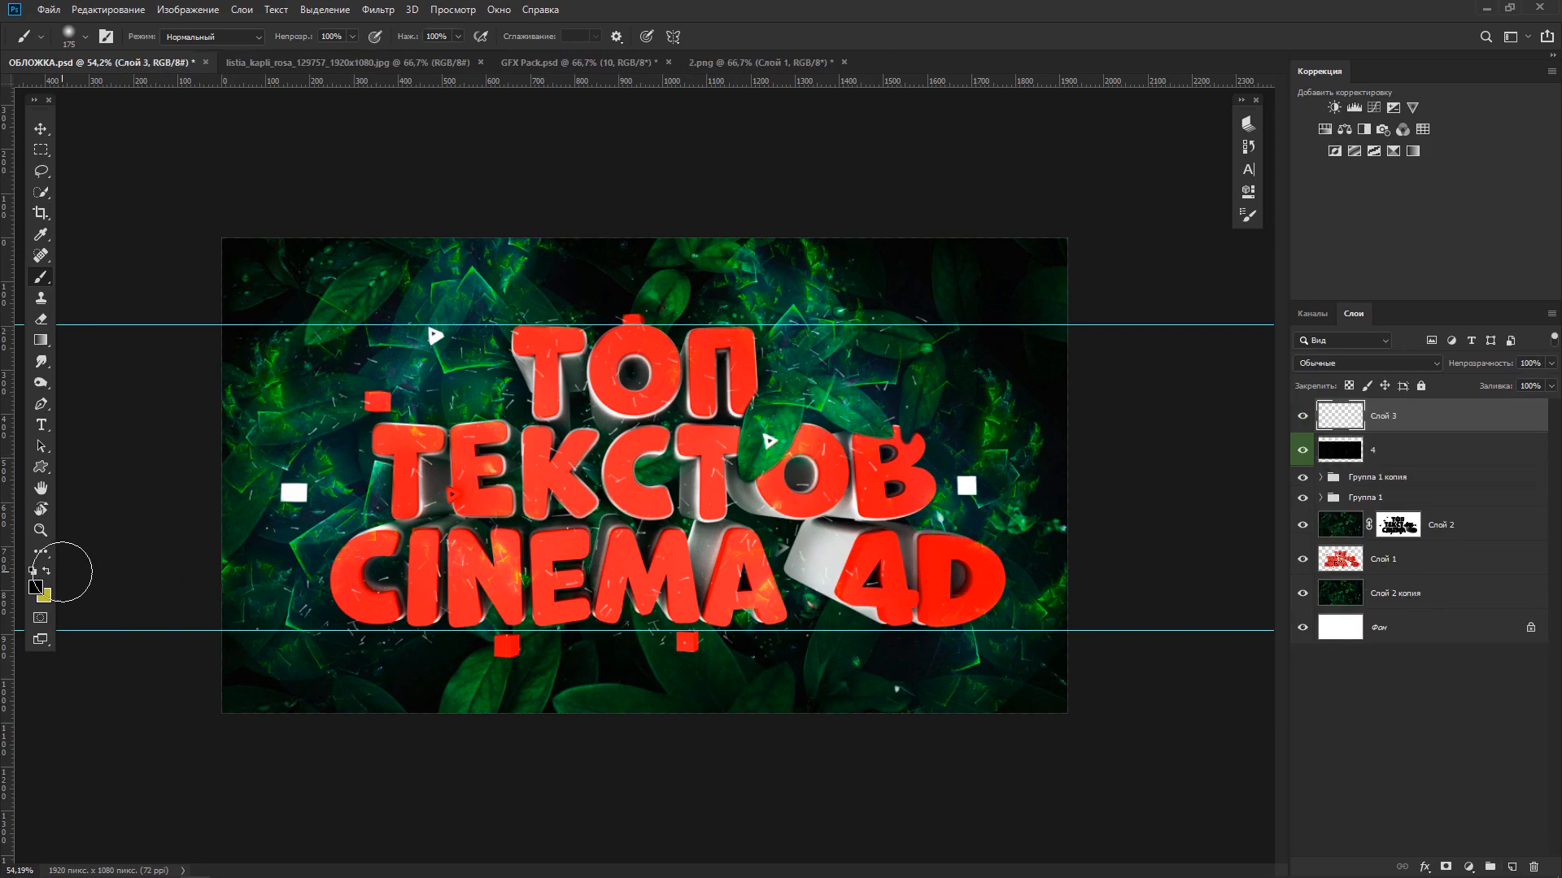
click(36, 587)
click(474, 674)
key(Return)
click(1366, 363)
click(1344, 529)
ctrl+click(1383, 417)
ctrl+click(1383, 418)
Enlarge the green spot to about 299% and place it over the left side of the text.
key(ctrl+t)
drag(474, 448, 692, 667)
drag(647, 526, 470, 496)
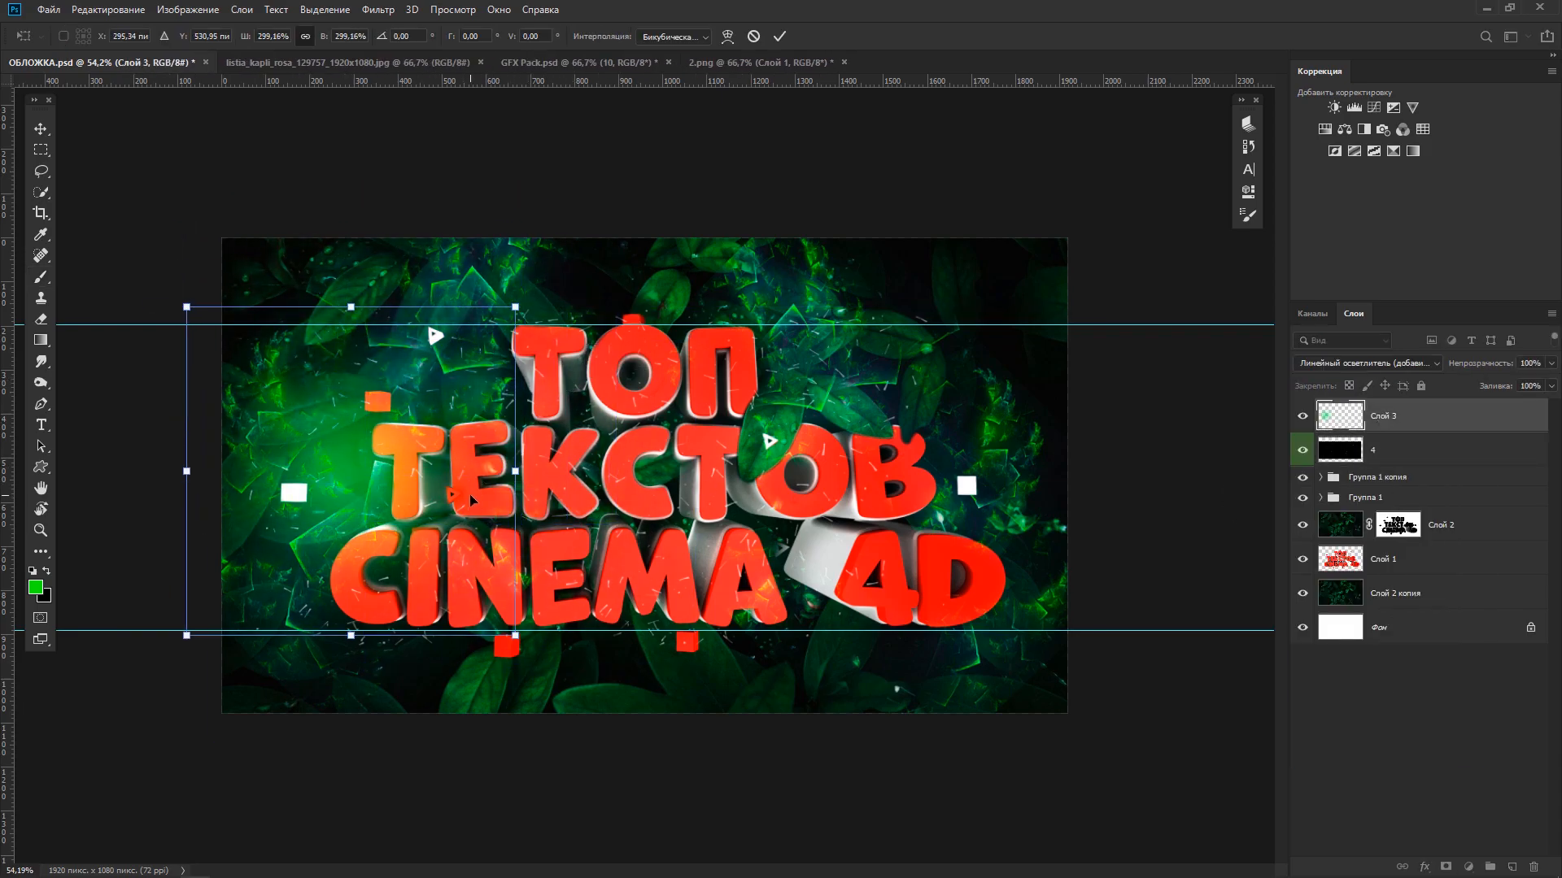
key(Return)
Create another layer in Linear Dodge (Add) mode and choose bright red as the brush colour.
click(1511, 867)
click(1366, 363)
click(1343, 529)
click(47, 571)
click(35, 587)
click(943, 570)
key(Return)
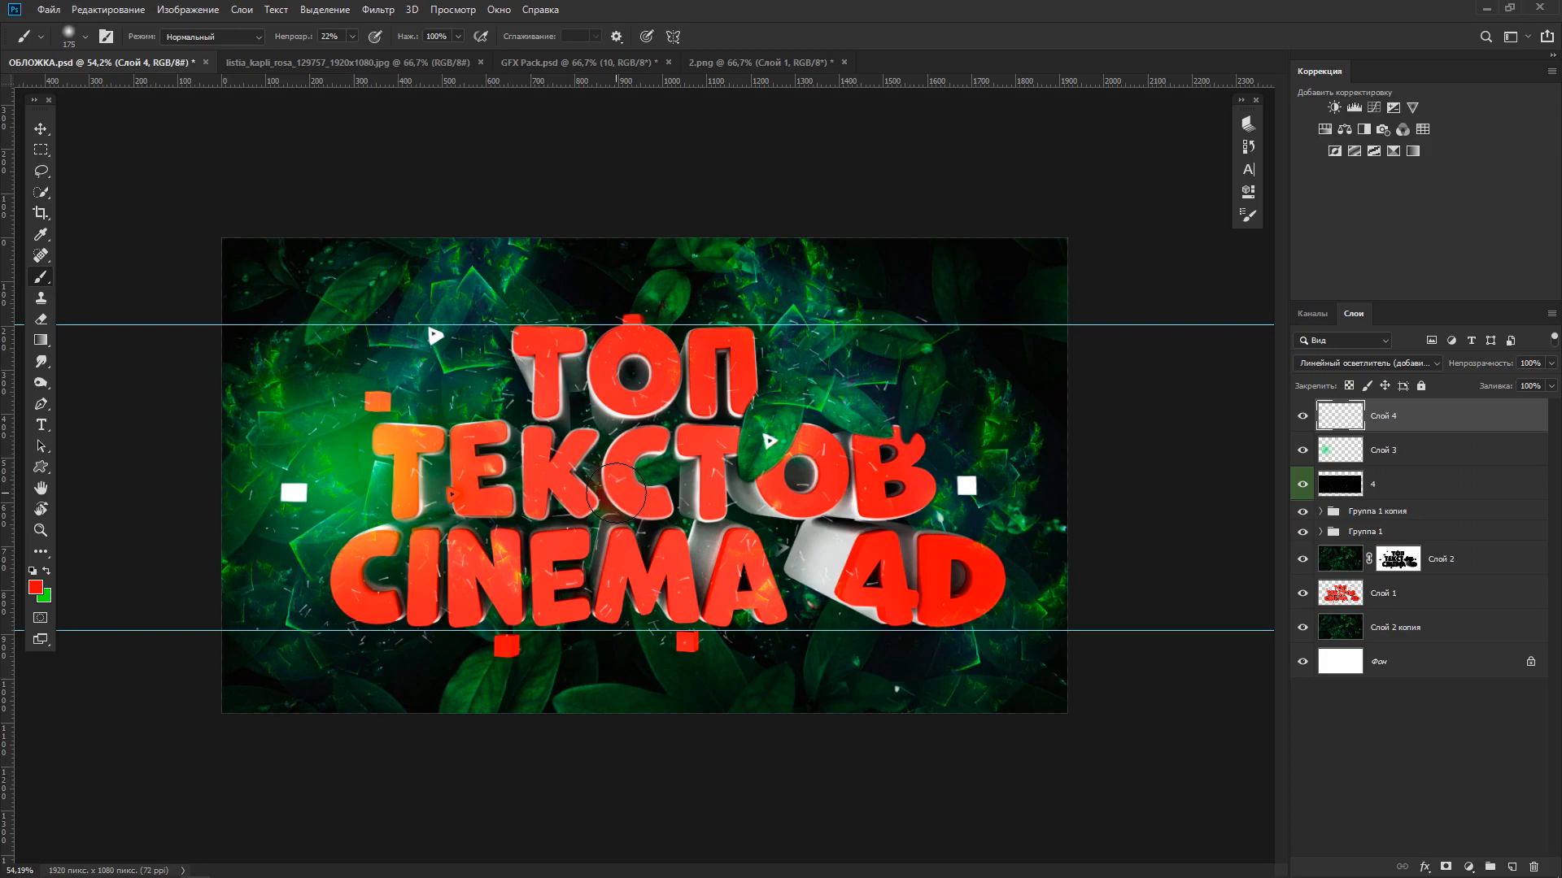
Paint a soft red spot on Слой 4 at 22% brush opacity and enlarge it over the centre of the text.
key(ctrl+t)
drag(662, 559, 873, 772)
drag(793, 659, 653, 540)
drag(732, 655, 921, 848)
drag(757, 674, 752, 563)
click(779, 36)
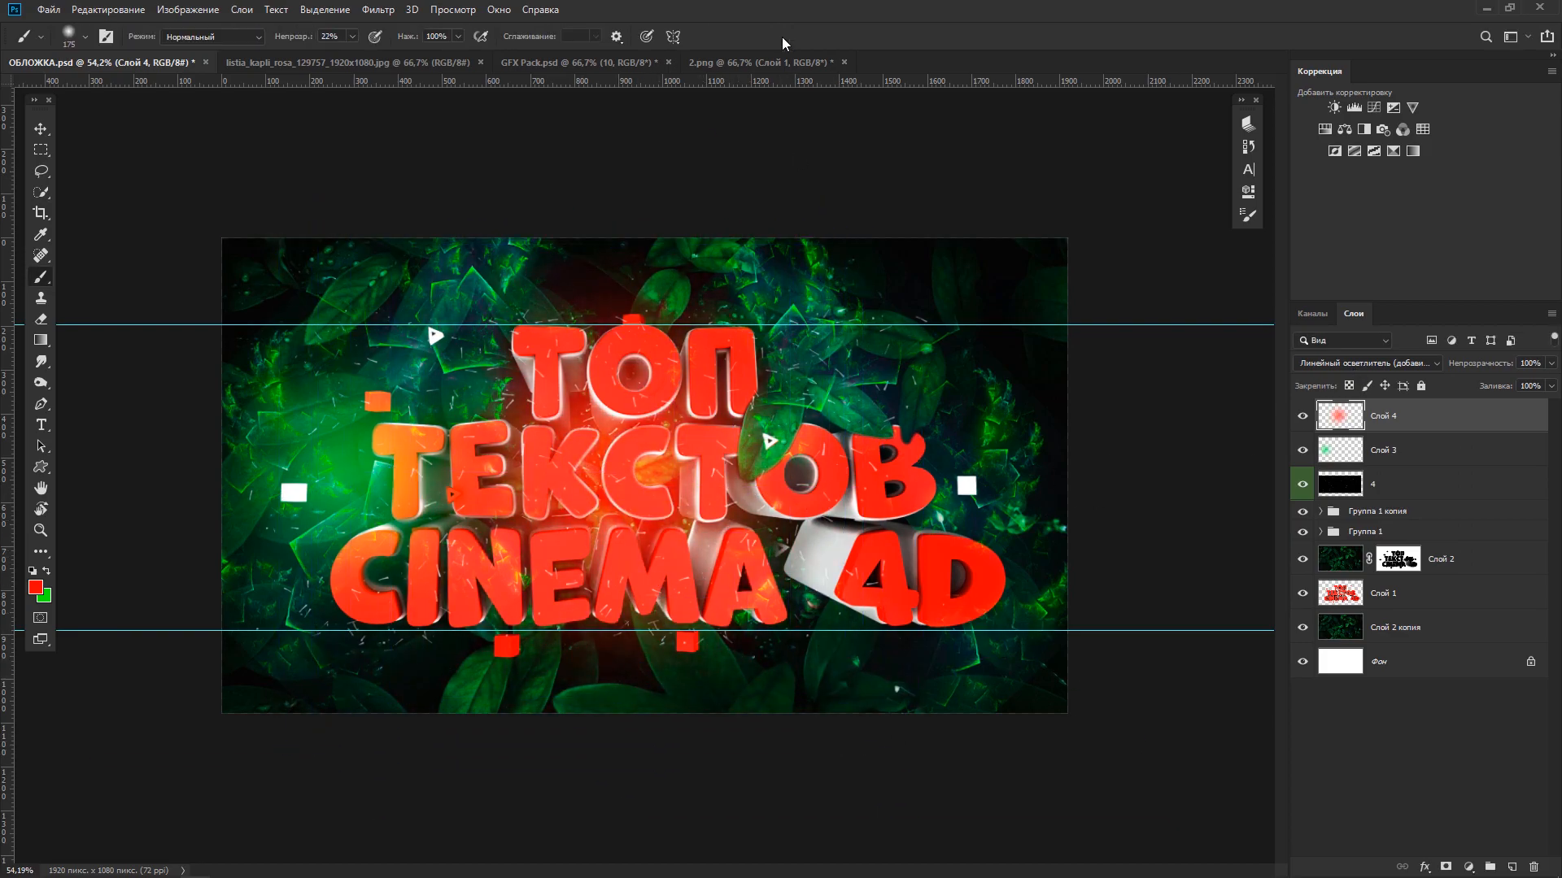
Duplicate the red glow on Слой 4 and resize the copy over the right part of the text.
key(ctrl+j)
key(ctrl+t)
drag(391, 697, 620, 471)
drag(694, 429, 854, 641)
drag(779, 457, 639, 318)
drag(823, 545, 829, 552)
key(Return)
Duplicate the green glow on Слой 3, place the copy over the right half of the text and reduce its opacity.
click(1382, 485)
key(ctrl+j)
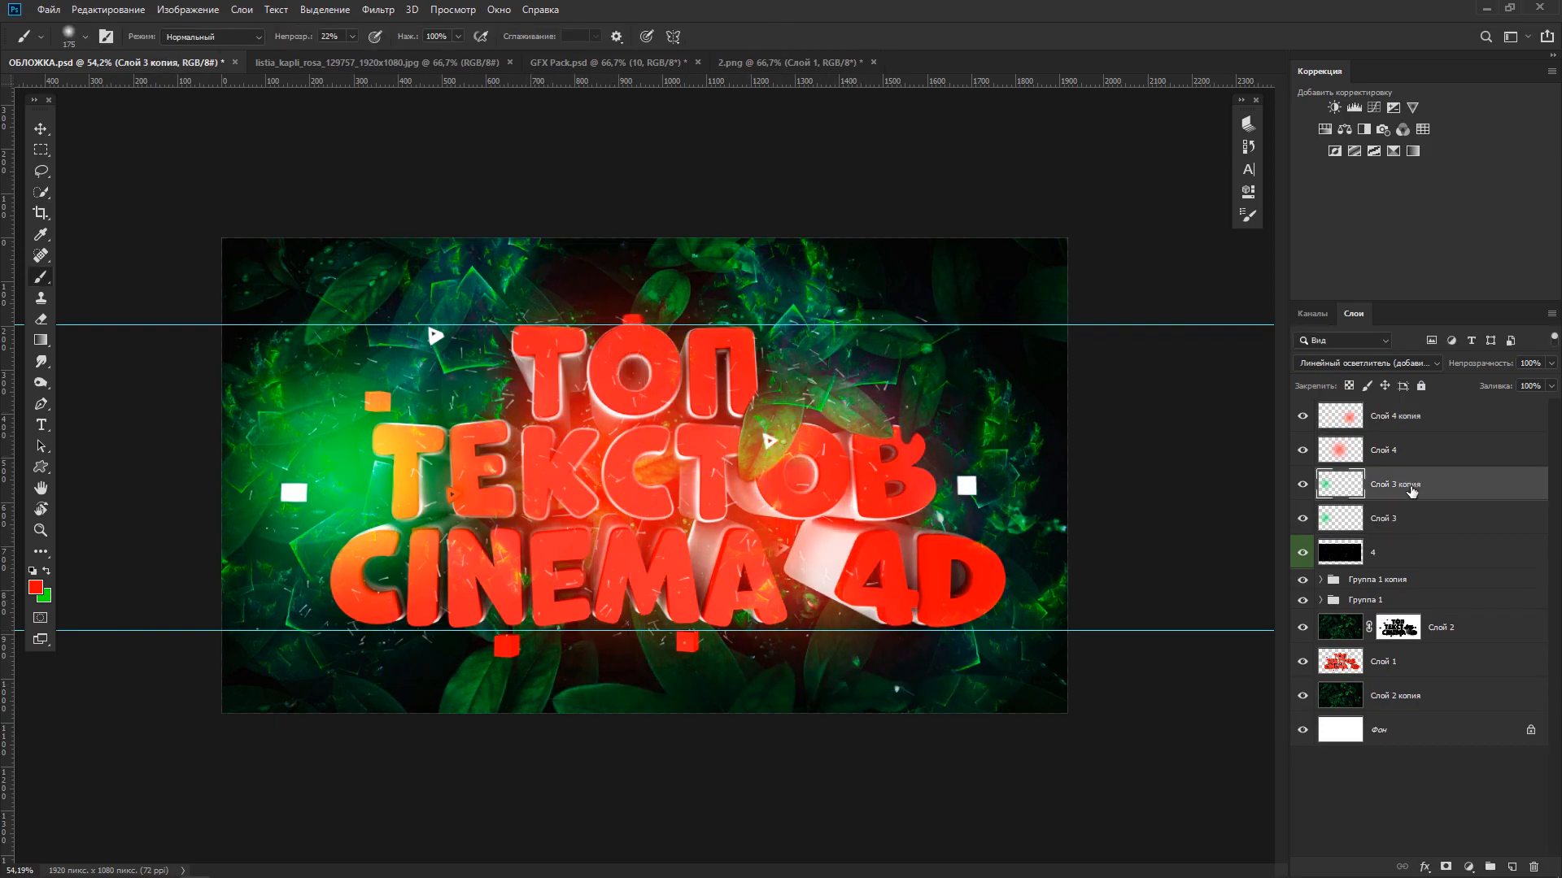
key(ctrl+t)
drag(360, 561, 792, 500)
click(779, 36)
drag(1496, 366, 1478, 366)
Duplicate the green glow on Слой 3 копия and place the new copy over the far right end of the text.
key(ctrl+j)
key(ctrl+t)
drag(804, 482, 966, 567)
key(Return)
Adjust the opacity of the glow layers, reducing Слой 3 копия and setting Слой 4 копия to 90%.
click(1413, 514)
mouse_move(1481, 367)
mouse_down()
mouse_move(1469, 367)
mouse_move(1482, 367)
mouse_up()
click(1413, 454)
key(alt+bracketright)
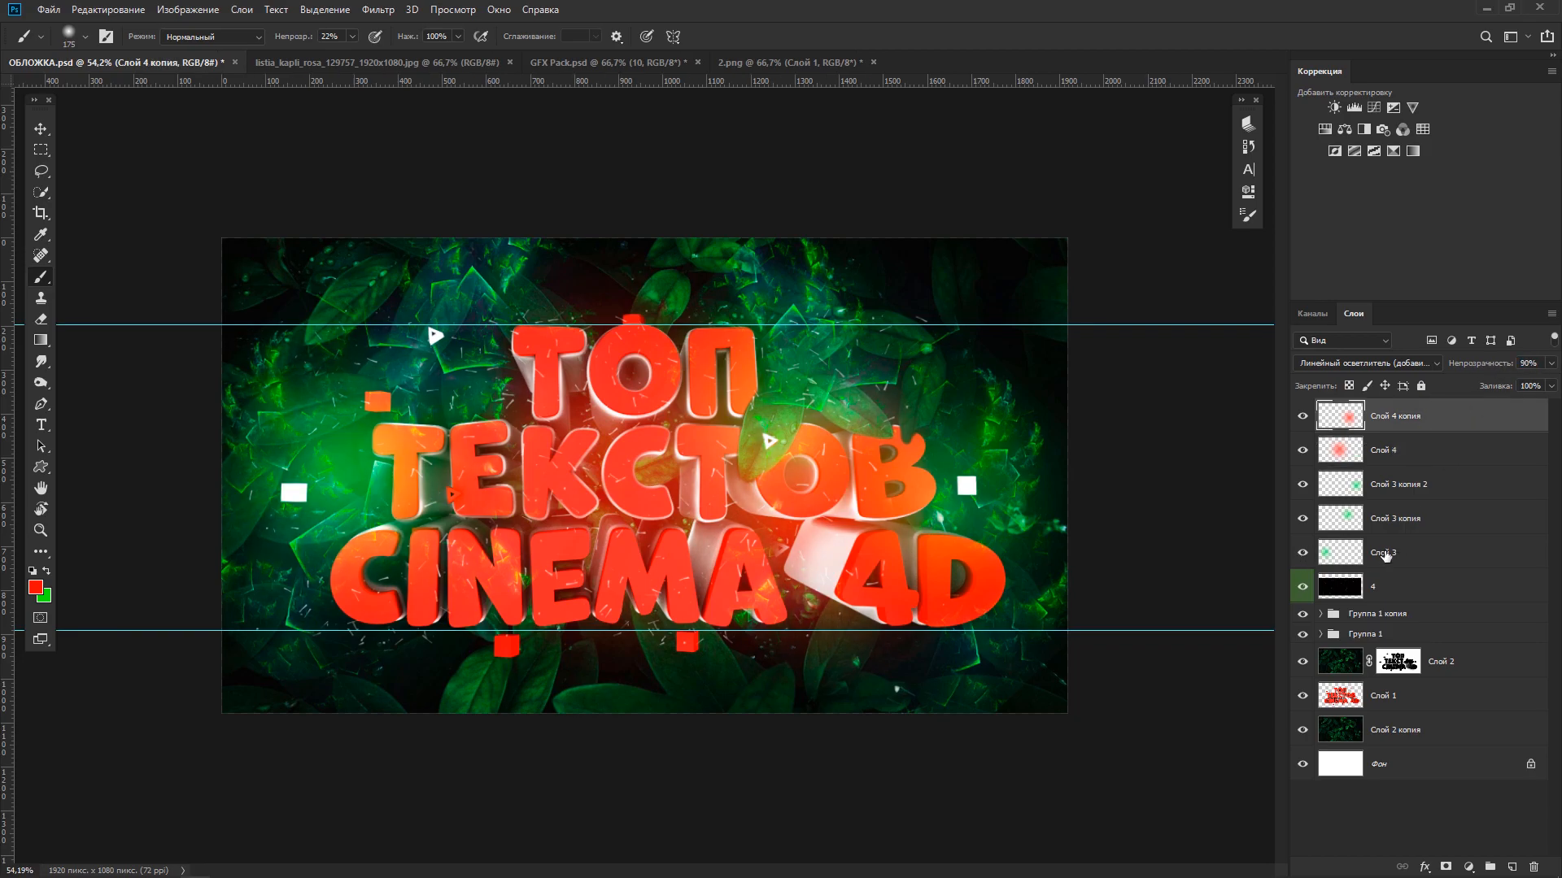
click(1383, 555)
Duplicate the red glow on Слой 4 at 75% opacity and shift the copy slightly toward the left part of the text.
click(1410, 449)
key(ctrl+j)
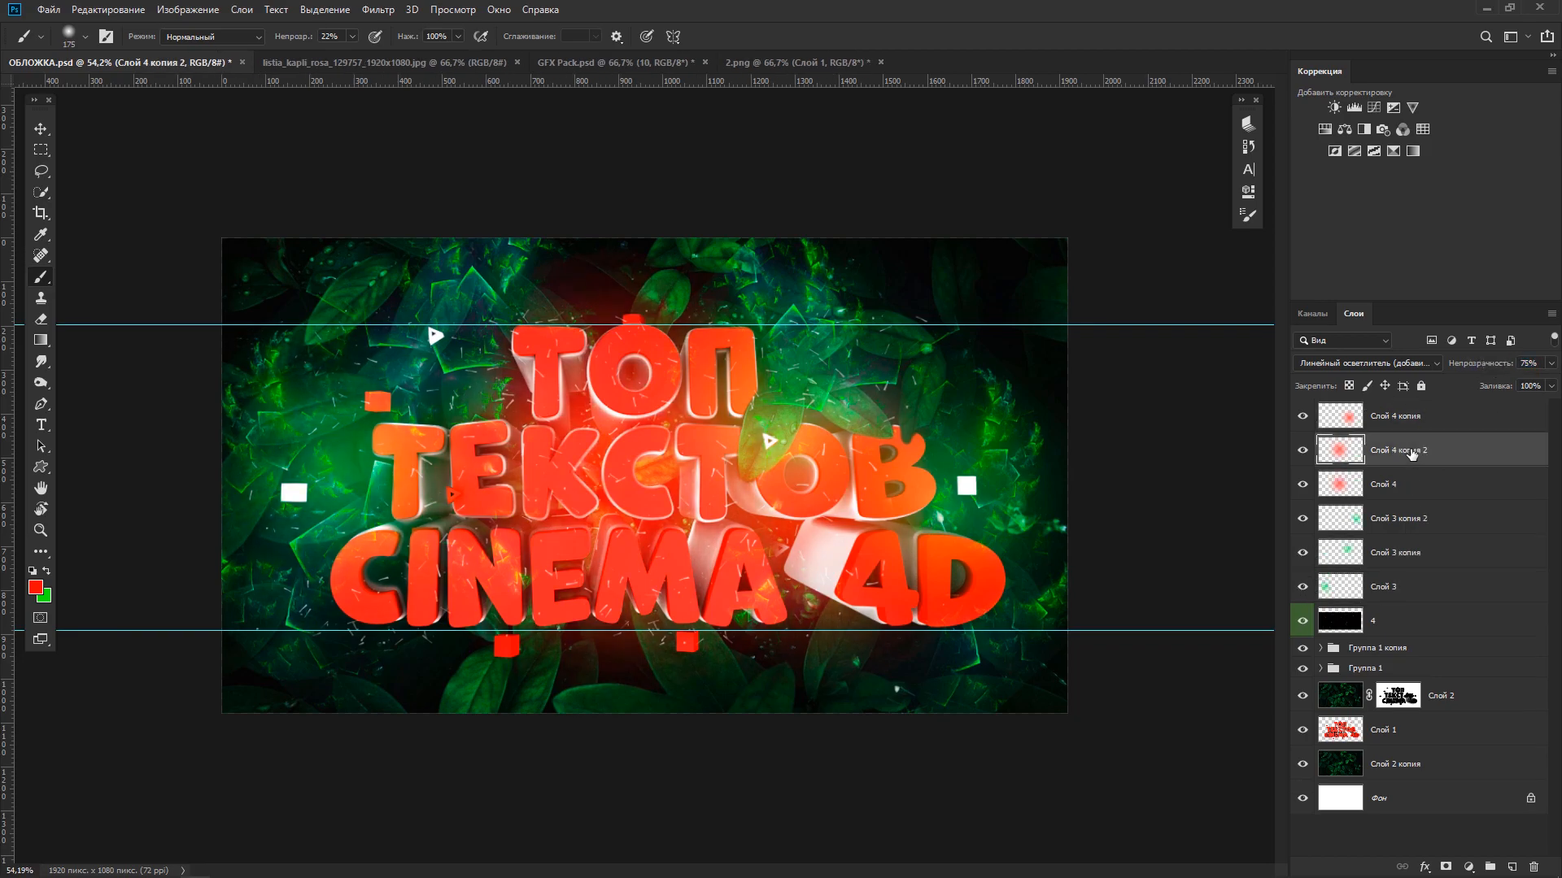
key(ctrl+t)
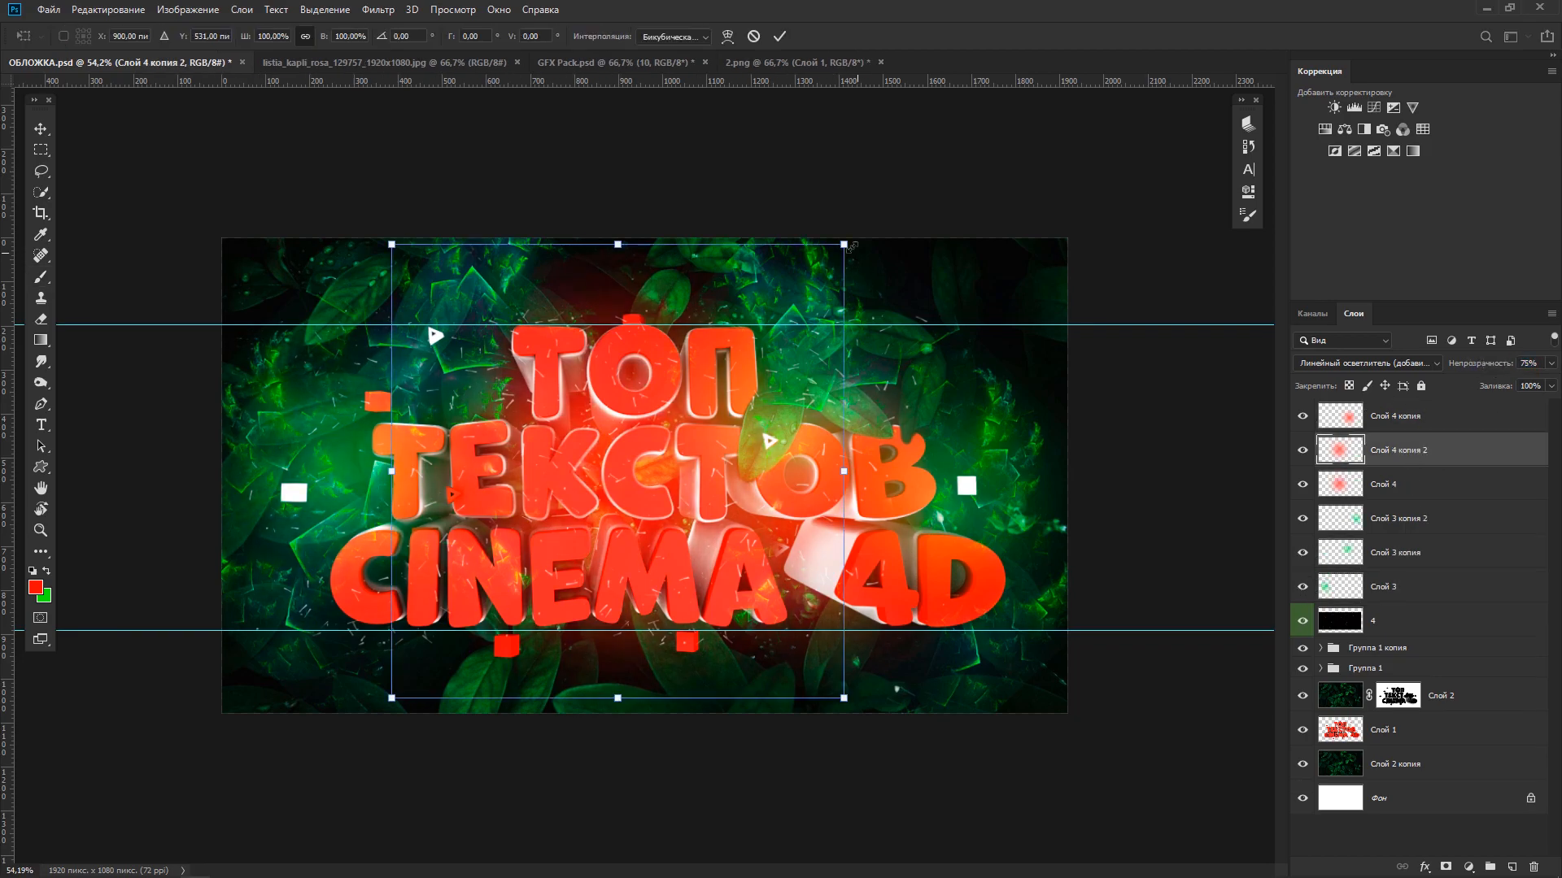
drag(561, 467, 508, 468)
key(Return)
Duplicate the green glow on Слой 3 копия 2, place the copy over the left part of the text and set its opacity to 38%.
click(1380, 530)
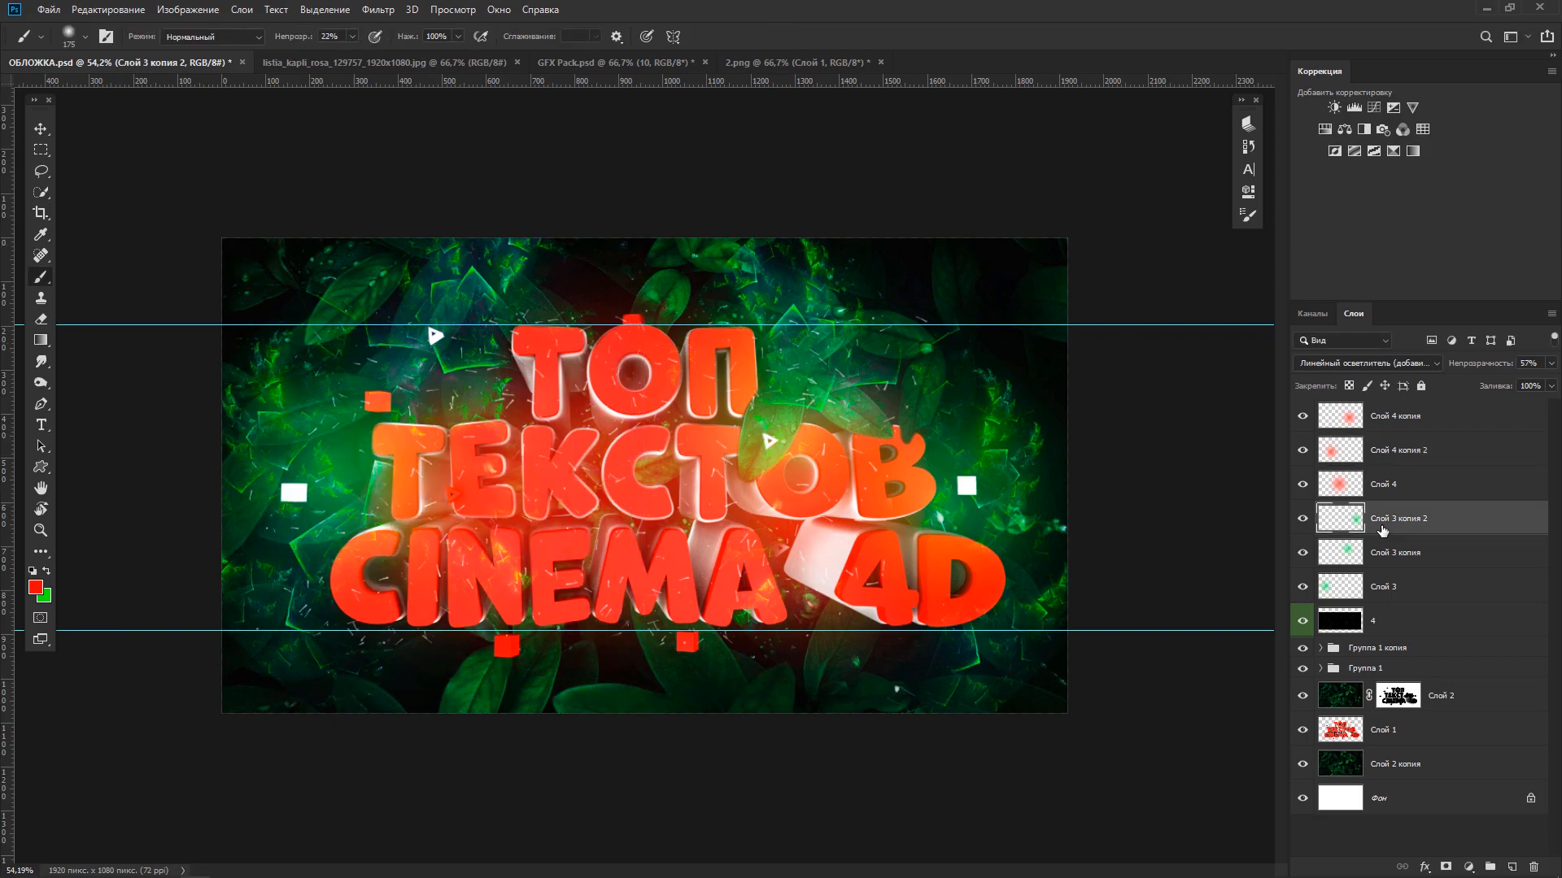
key(ctrl+j)
key(ctrl+t)
drag(937, 541, 431, 508)
click(779, 35)
drag(1494, 363, 1476, 368)
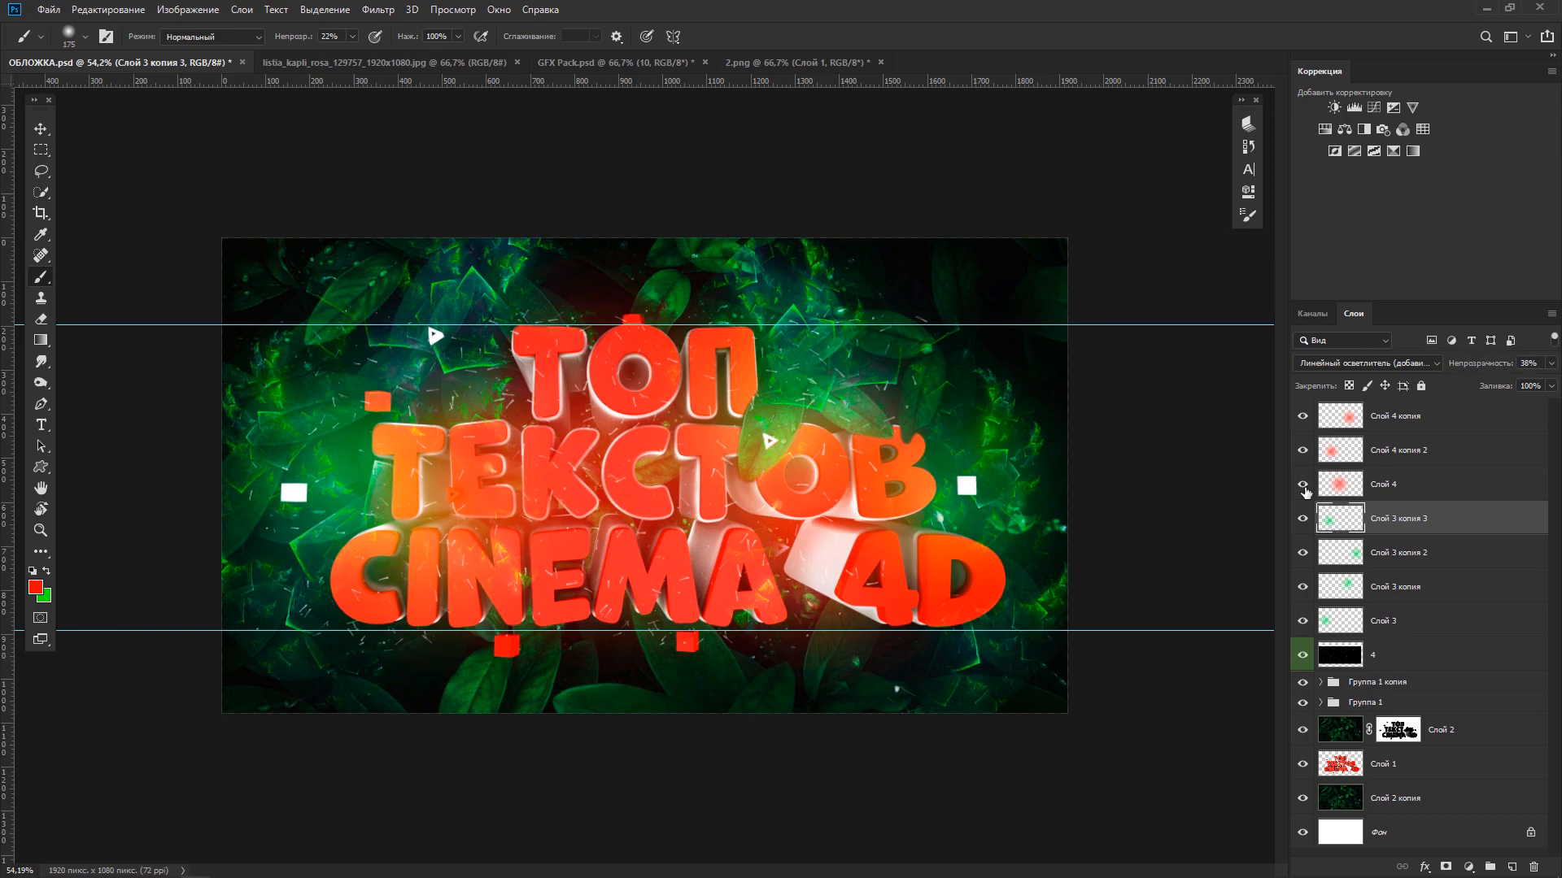
Duplicate the faint green glow on Слой 3 копия 3 and place the copy near the upper right of the word ТОП.
key(ctrl+j)
key(ctrl+t)
drag(439, 521, 813, 334)
key(Return)
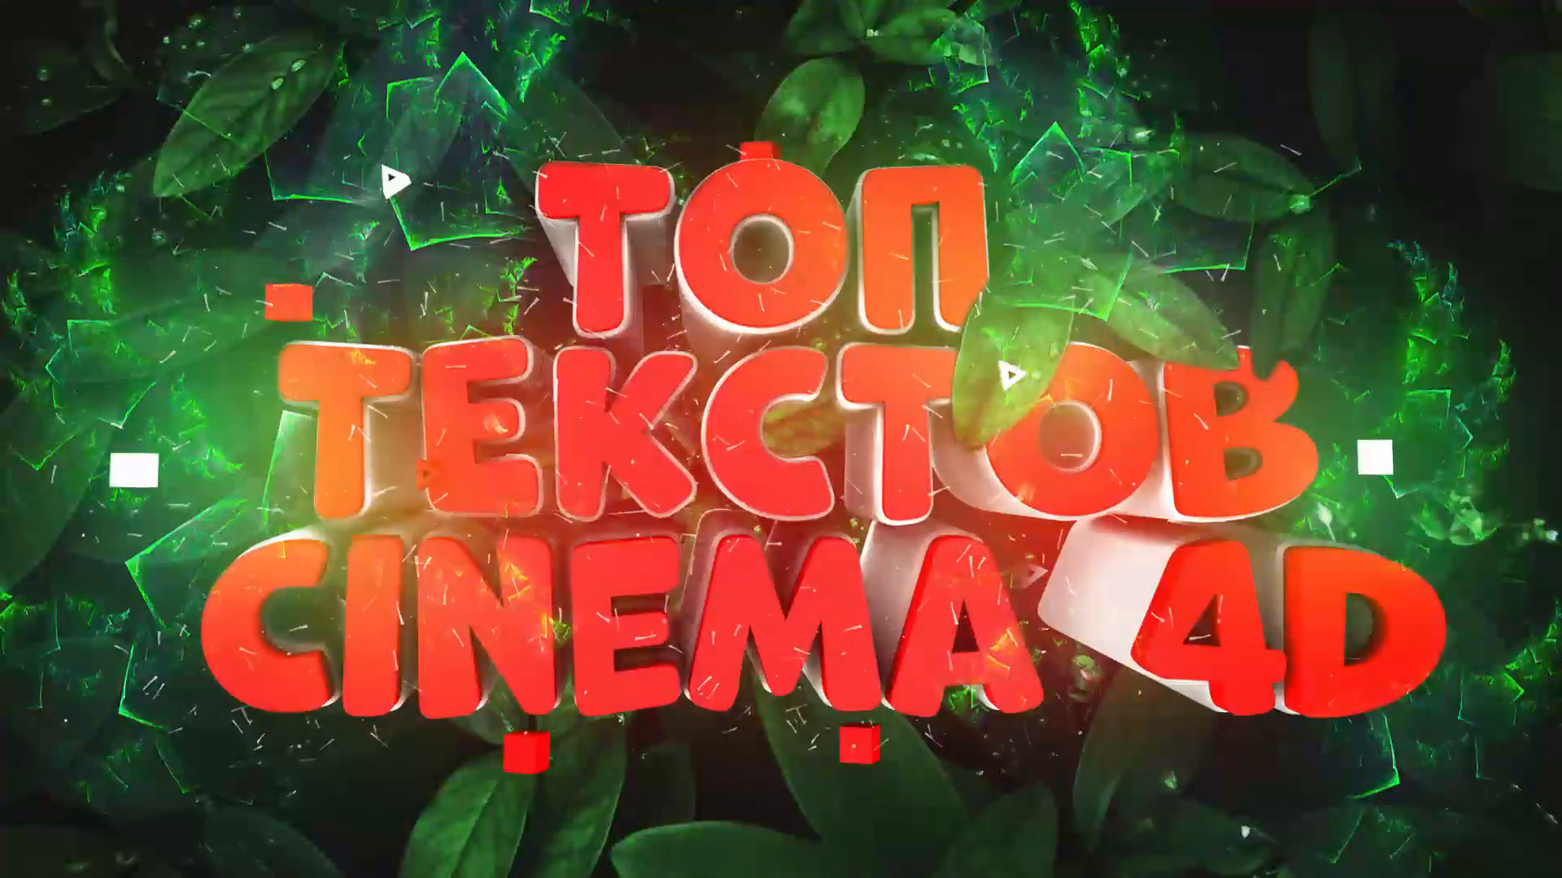